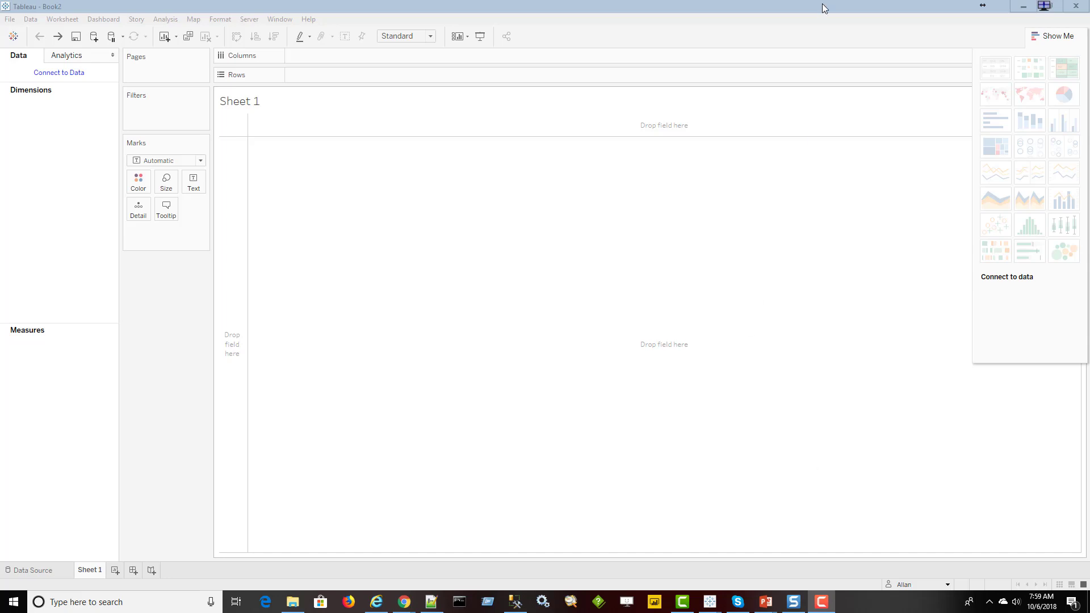
Connect to Tableau Server to view its published data sources, and return to the empty worksheet
{"action": "left_click", "coordinate": [59, 72]}
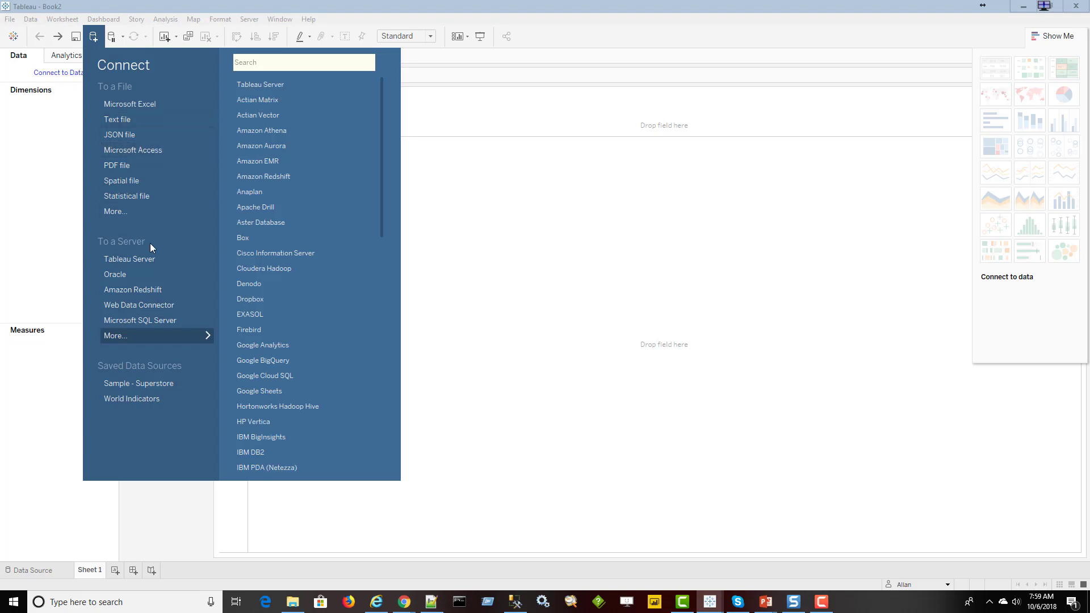
{"action": "left_click", "coordinate": [139, 260]}
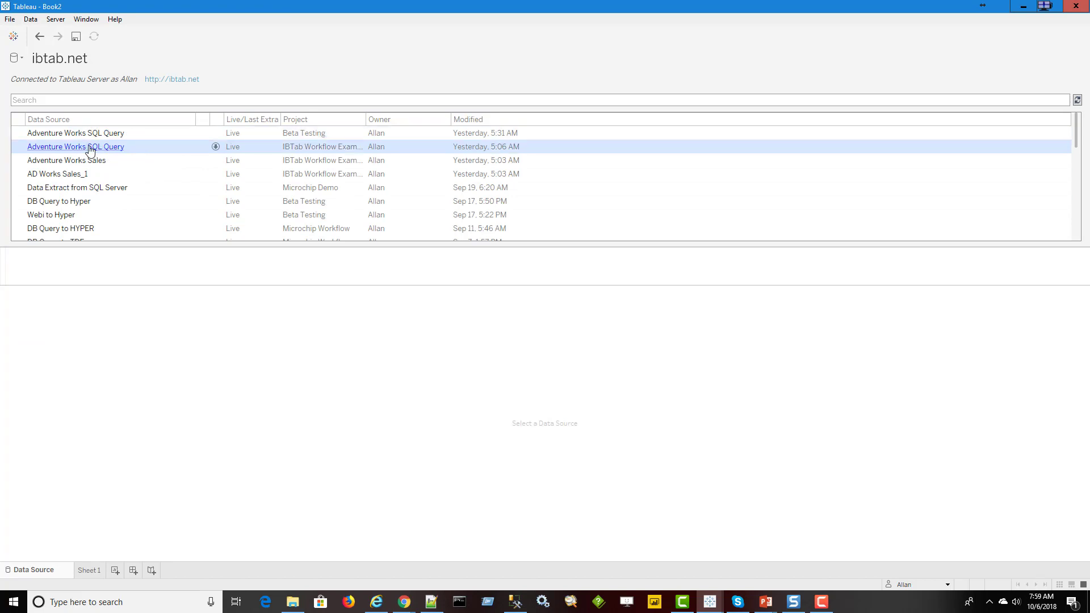
{"action": "left_click", "coordinate": [38, 37]}
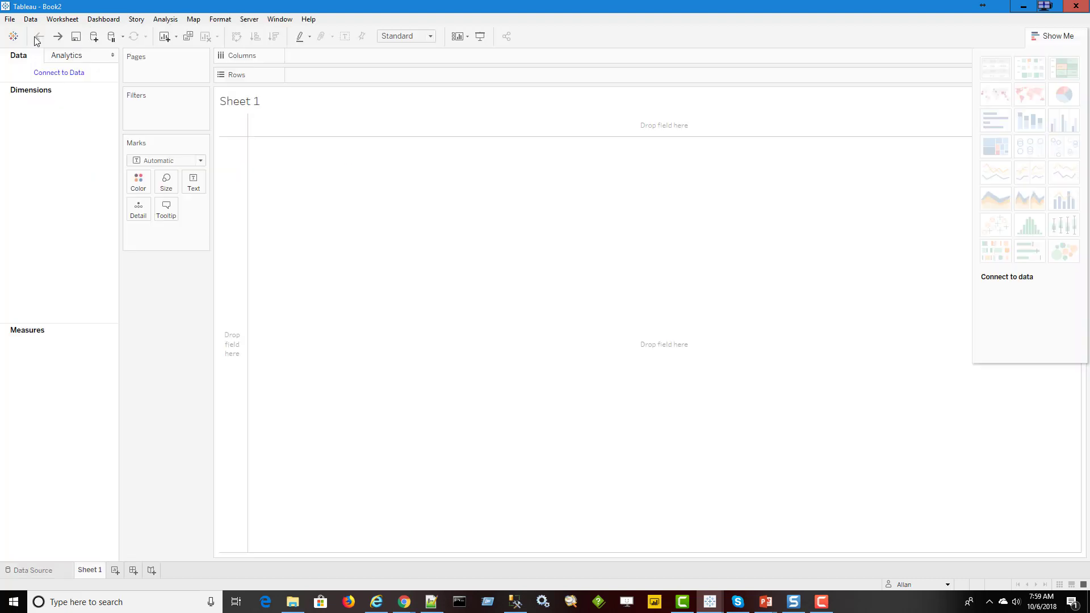
Connect to Microsoft SQL Server PC-2016\SQLEXPRESS2012, database AdventureWorksDW2012, using Windows Authentication
{"action": "left_click", "coordinate": [61, 76]}
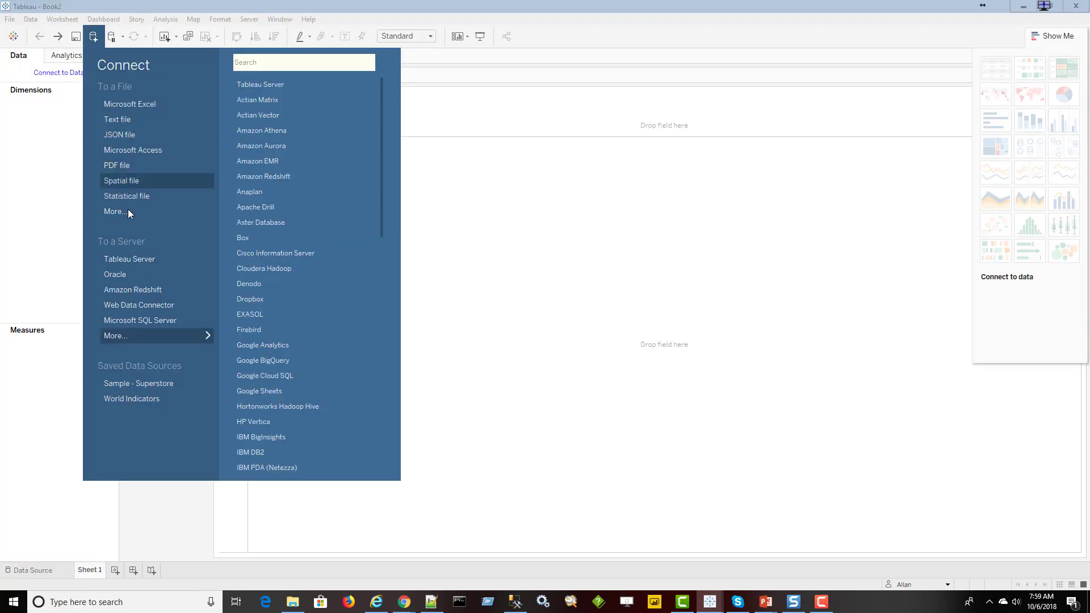
{"action": "left_click", "coordinate": [145, 321]}
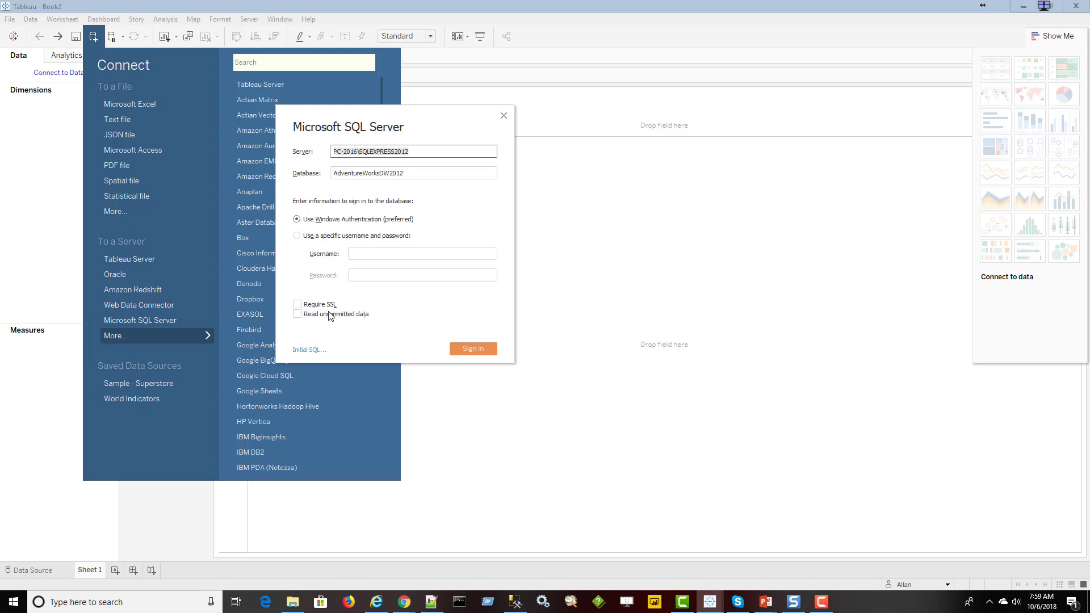
{"action": "left_click", "coordinate": [473, 353]}
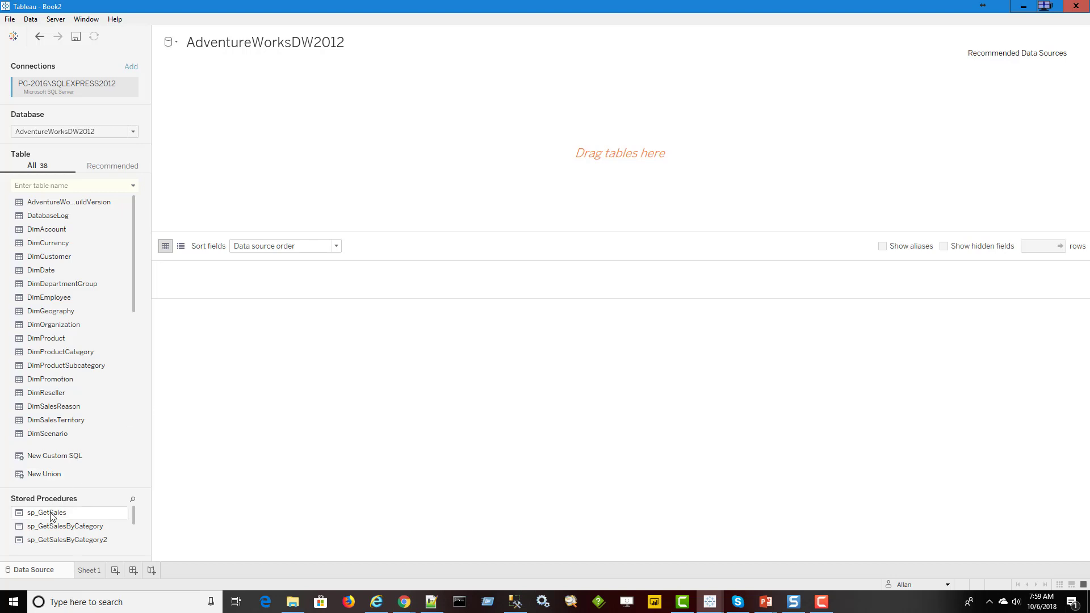
Add the stored procedure sp_GetSales to the data source canvas and set its connection to Extract
{"action": "left_click_drag", "start_coordinate": [50, 514], "coordinate": [238, 143]}
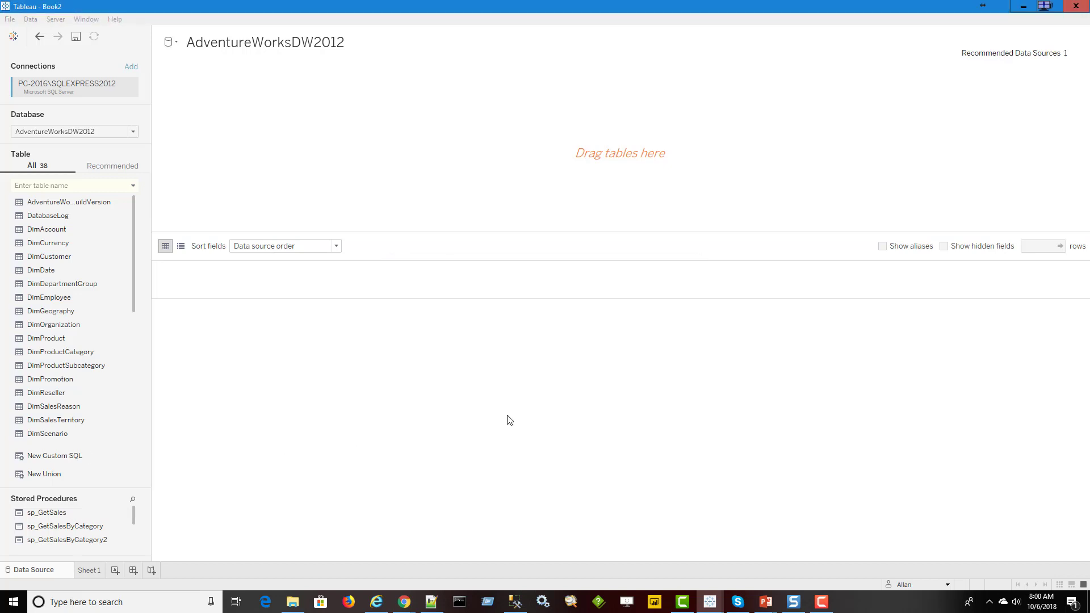
{"action": "left_click", "coordinate": [662, 412]}
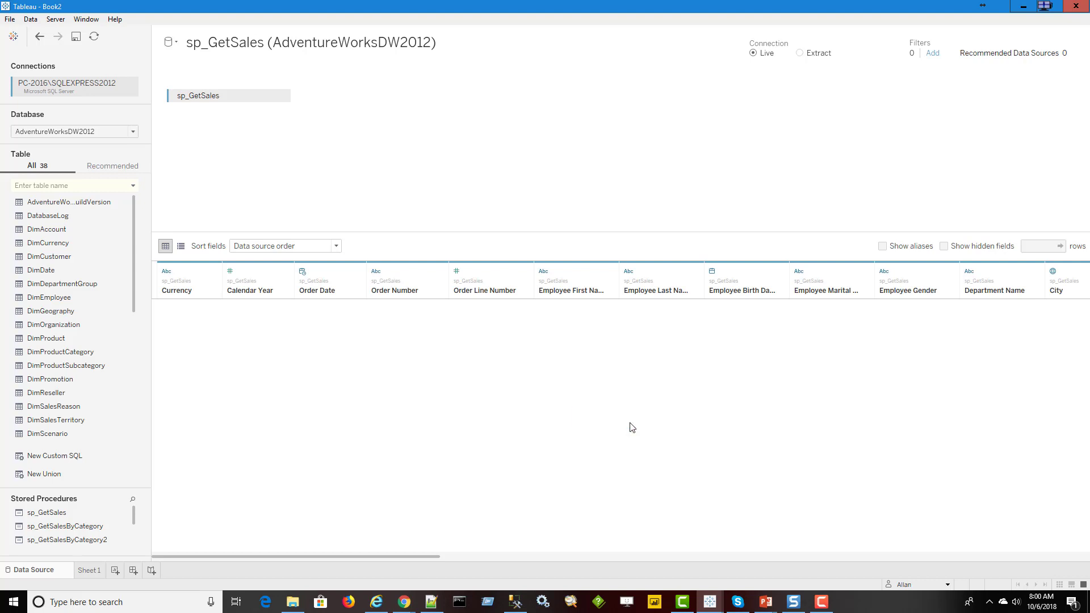
{"action": "left_click", "coordinate": [800, 53]}
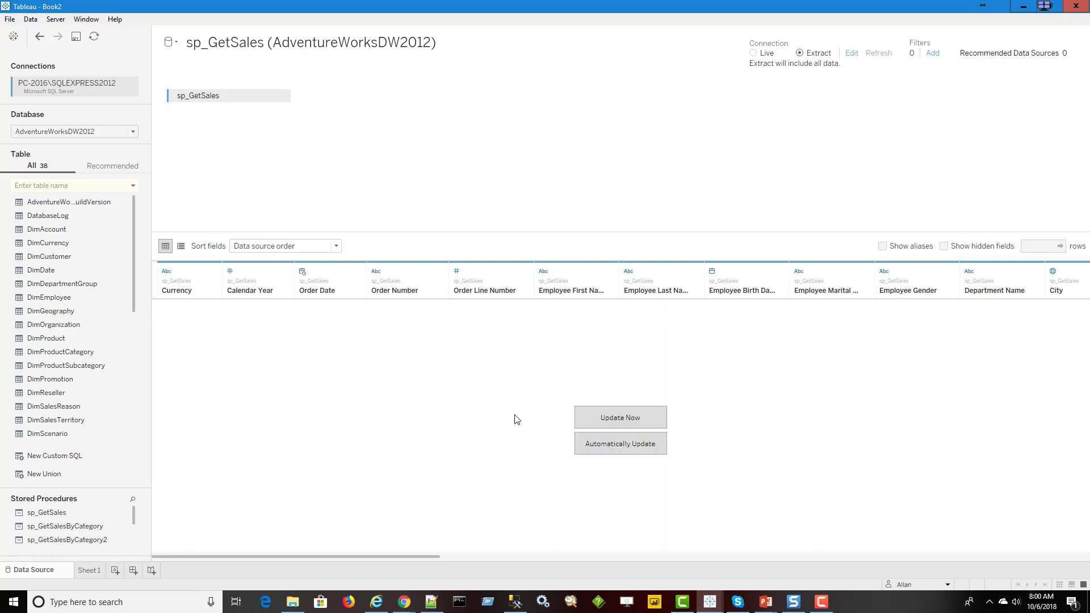
Create the sp_GetSales extract by opening Sheet 1 and look through its dimensions and measures
{"action": "left_click", "coordinate": [88, 572]}
{"action": "left_click", "coordinate": [449, 301]}
{"action": "left_click", "coordinate": [591, 305]}
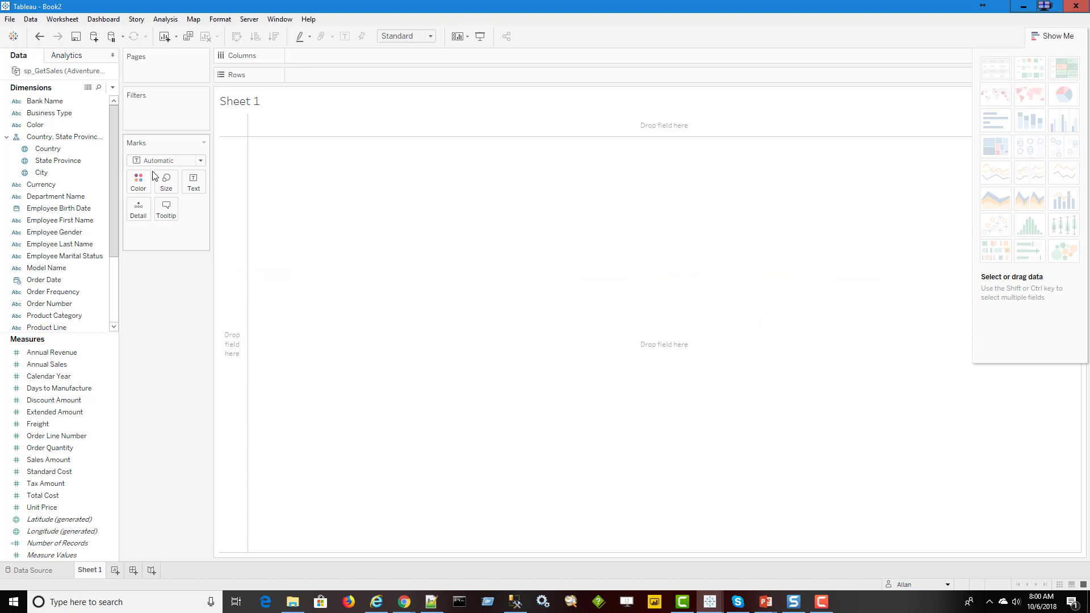
{"action": "left_click_drag", "start_coordinate": [111, 173], "coordinate": [118, 148]}
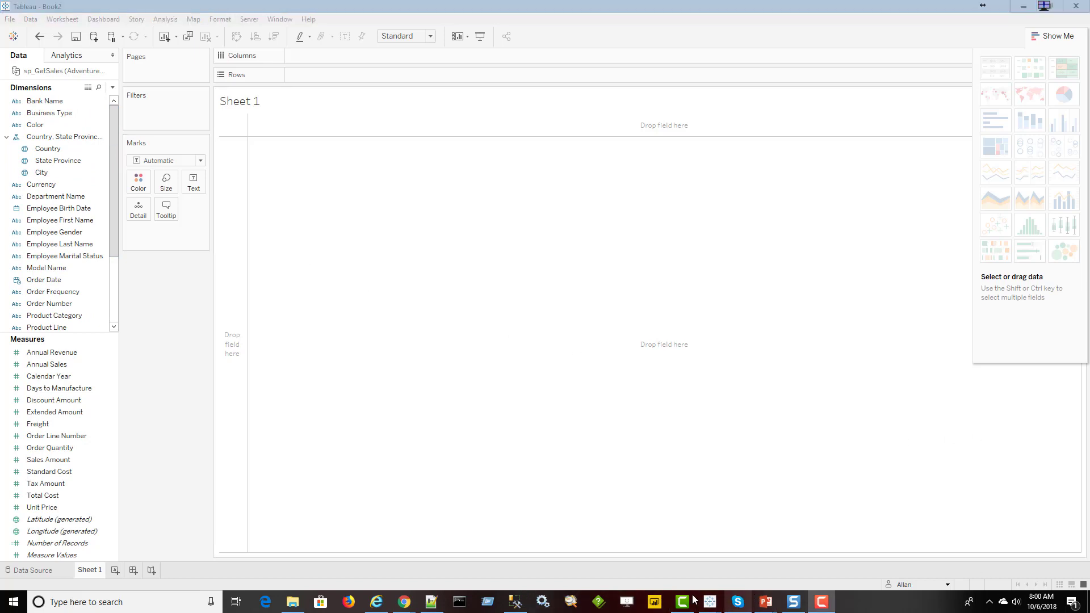
Switch to SQL Server Management Studio and examine the ALTER PROCEDURE script of sp_GetSales
{"action": "left_click", "coordinate": [513, 602]}
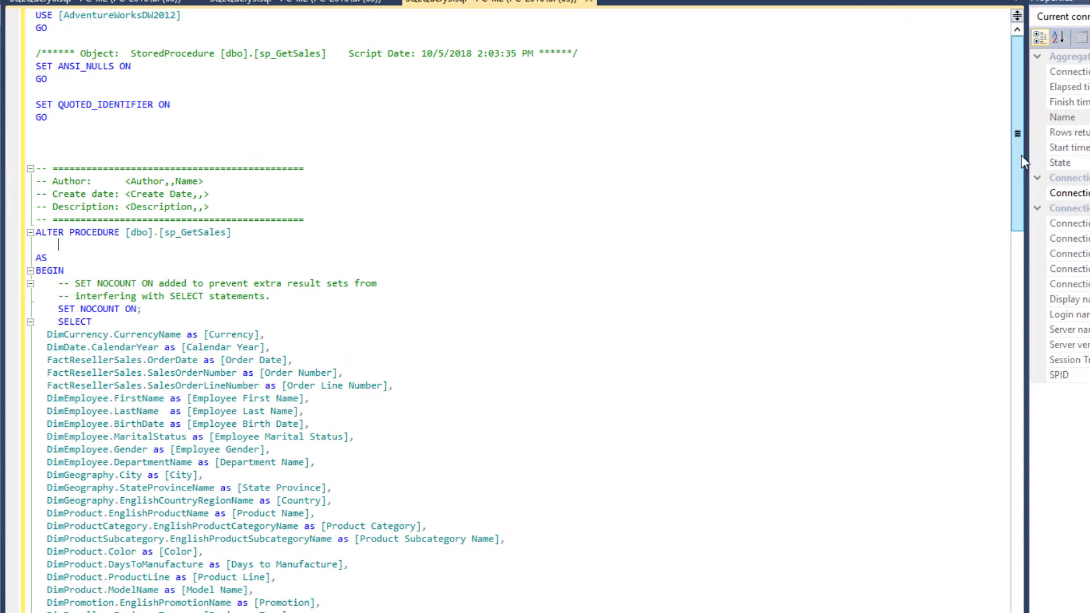
{"action": "left_click_drag", "start_coordinate": [1021, 157], "coordinate": [1046, 244]}
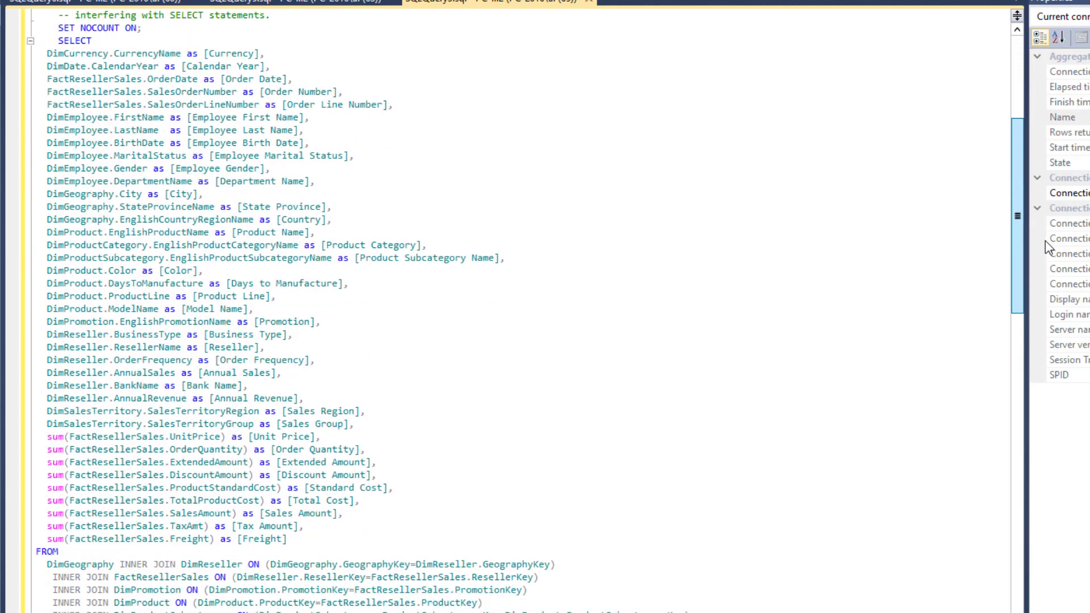
{"action": "left_click_drag", "start_coordinate": [1045, 241], "coordinate": [1071, 171]}
{"action": "left_click_drag", "start_coordinate": [232, 207], "coordinate": [130, 206]}
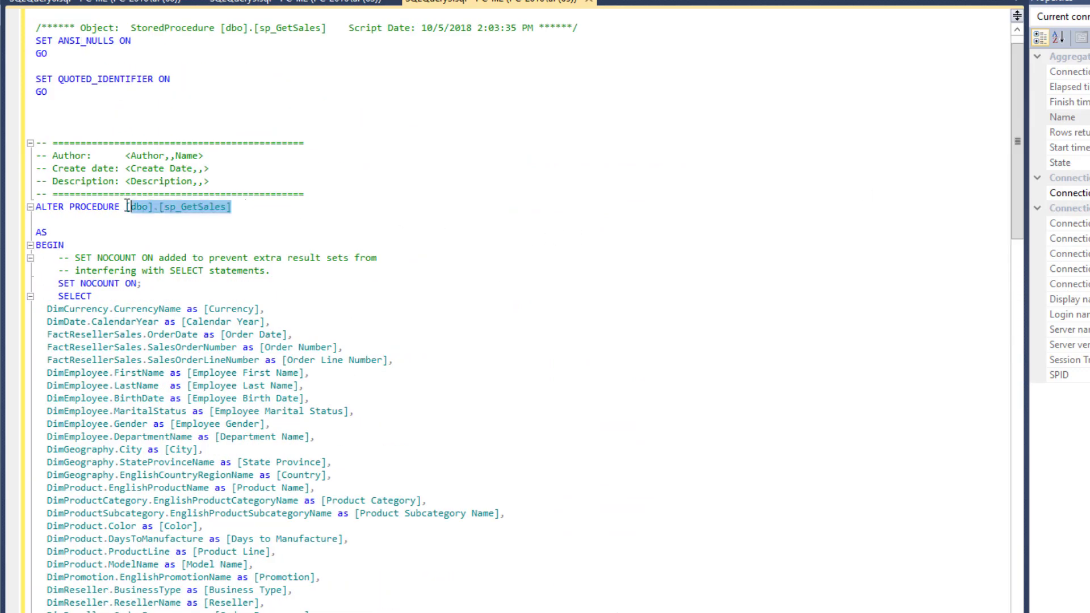
{"action": "left_click", "coordinate": [216, 245]}
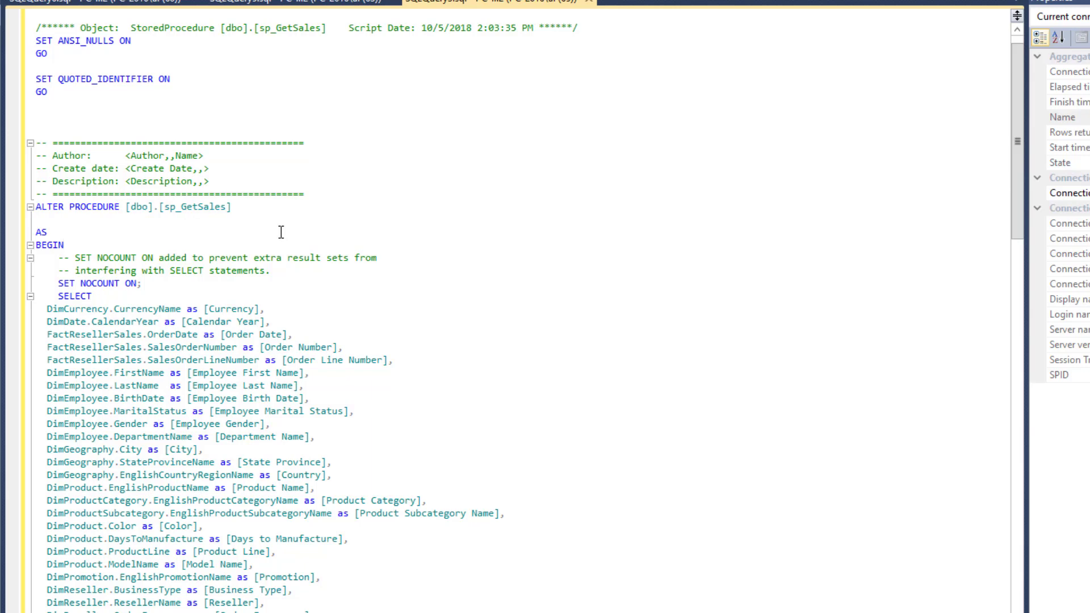
{"action": "left_click", "coordinate": [327, 3]}
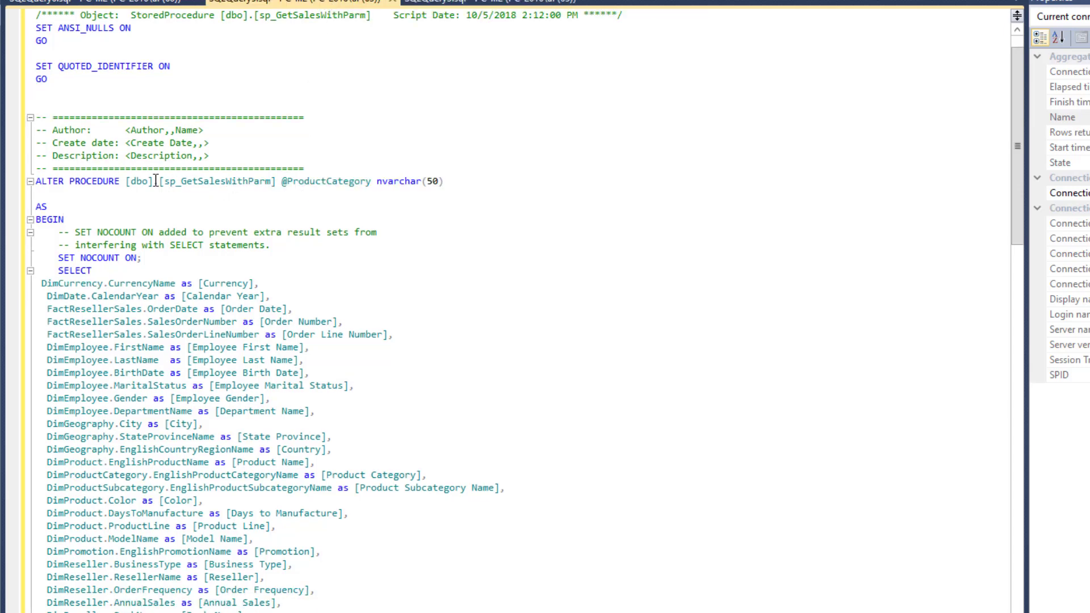
{"action": "left_click_drag", "start_coordinate": [161, 181], "coordinate": [277, 181]}
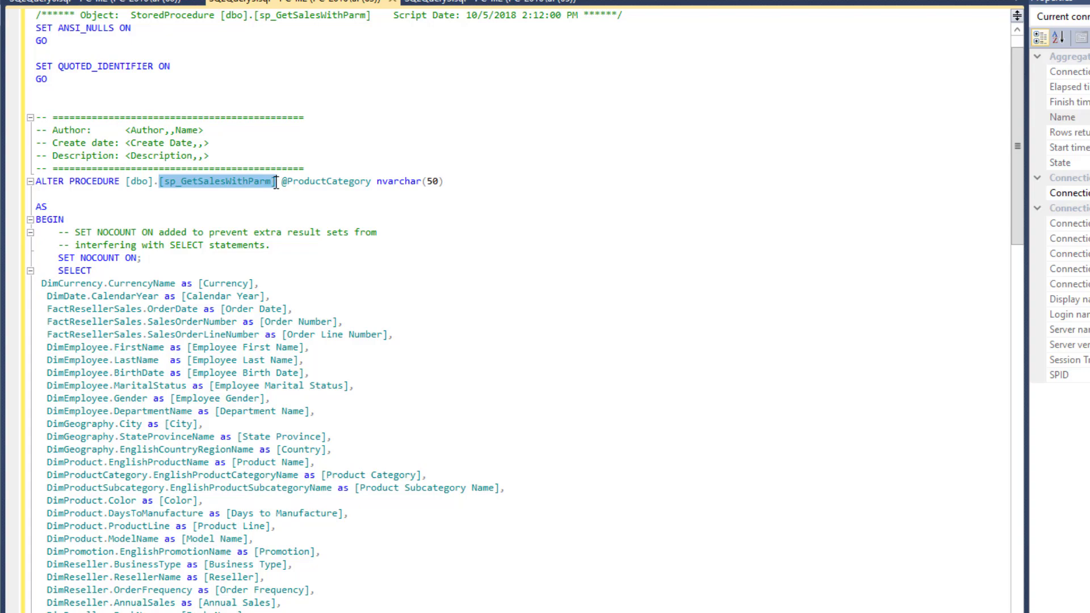
{"action": "left_click", "coordinate": [306, 195]}
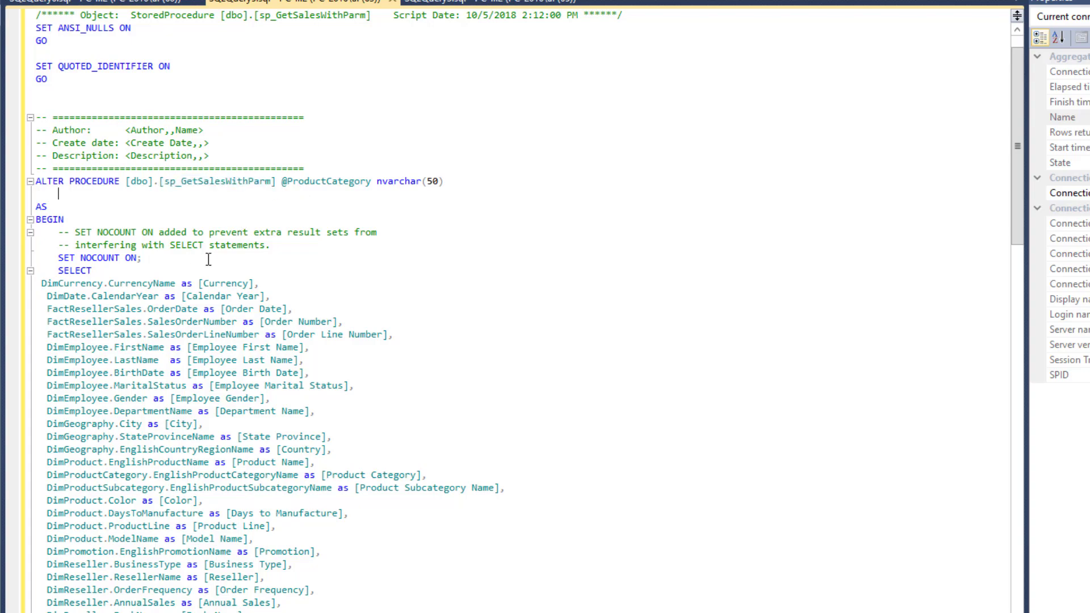
{"action": "left_click_drag", "start_coordinate": [1023, 169], "coordinate": [1020, 319]}
{"action": "left_click_drag", "start_coordinate": [358, 425], "coordinate": [36, 425]}
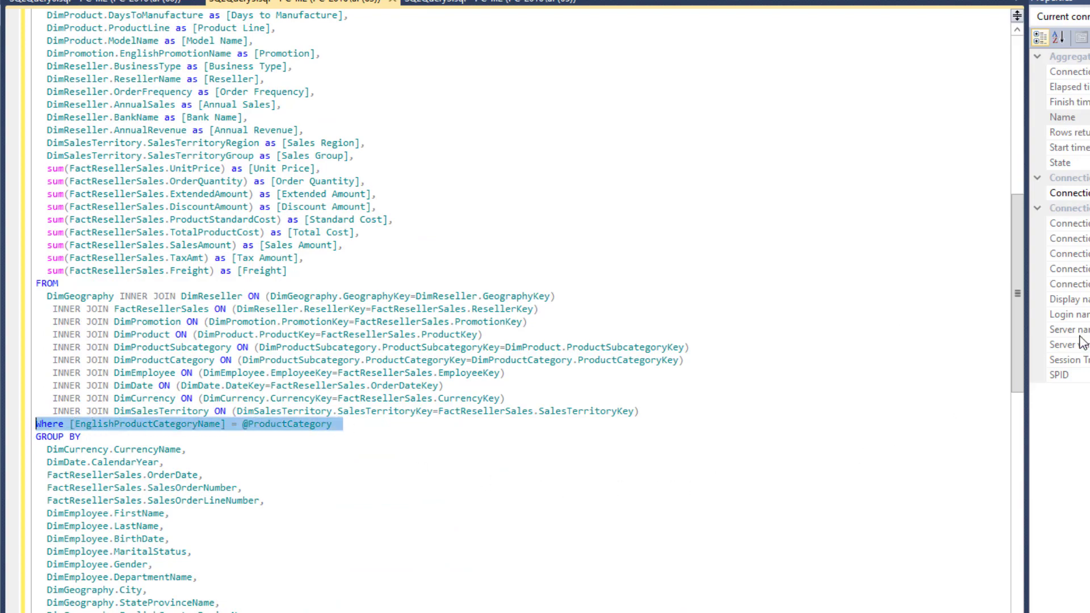
{"action": "scroll", "coordinate": [920, 160], "scroll_direction": "up", "scroll_amount": 15}
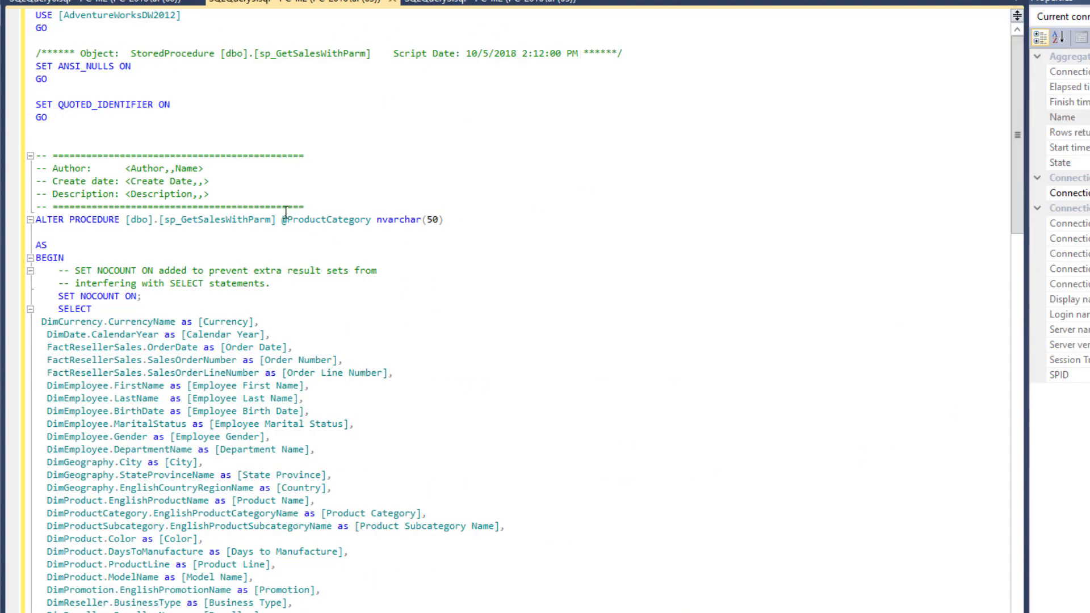
{"action": "left_click_drag", "start_coordinate": [281, 219], "coordinate": [372, 223]}
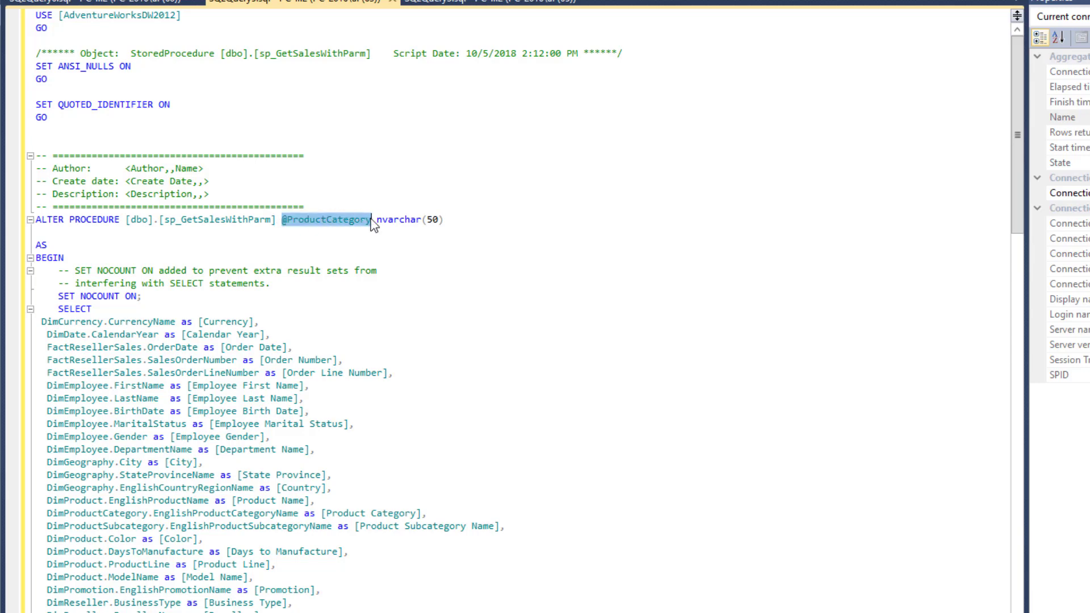
{"action": "left_click", "coordinate": [350, 247]}
{"action": "left_click", "coordinate": [102, 1]}
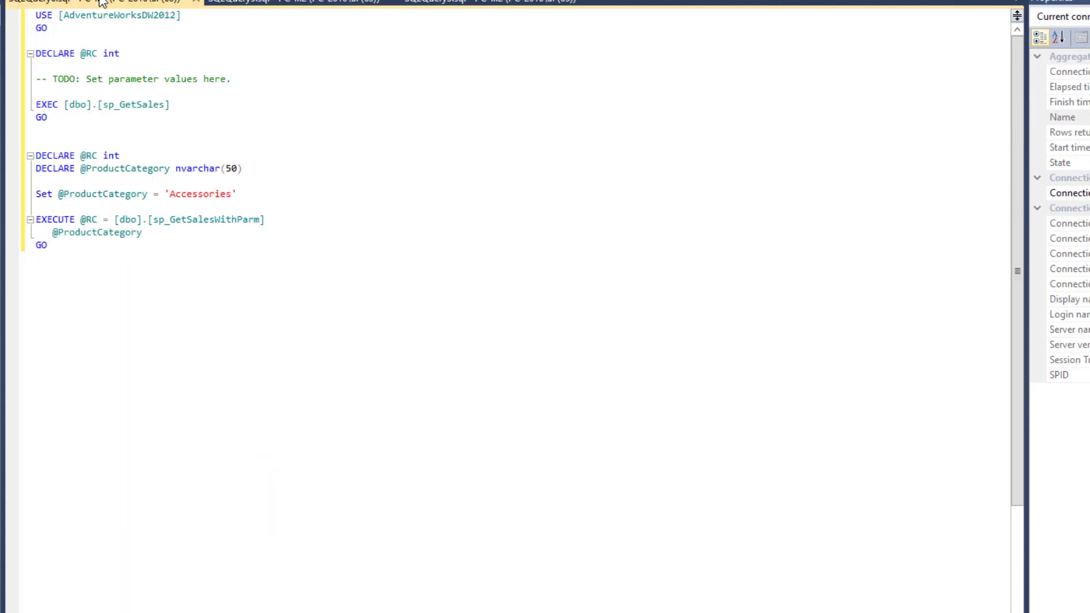
{"action": "left_click_drag", "start_coordinate": [91, 102], "coordinate": [57, 30]}
{"action": "key", "text": "F5"}
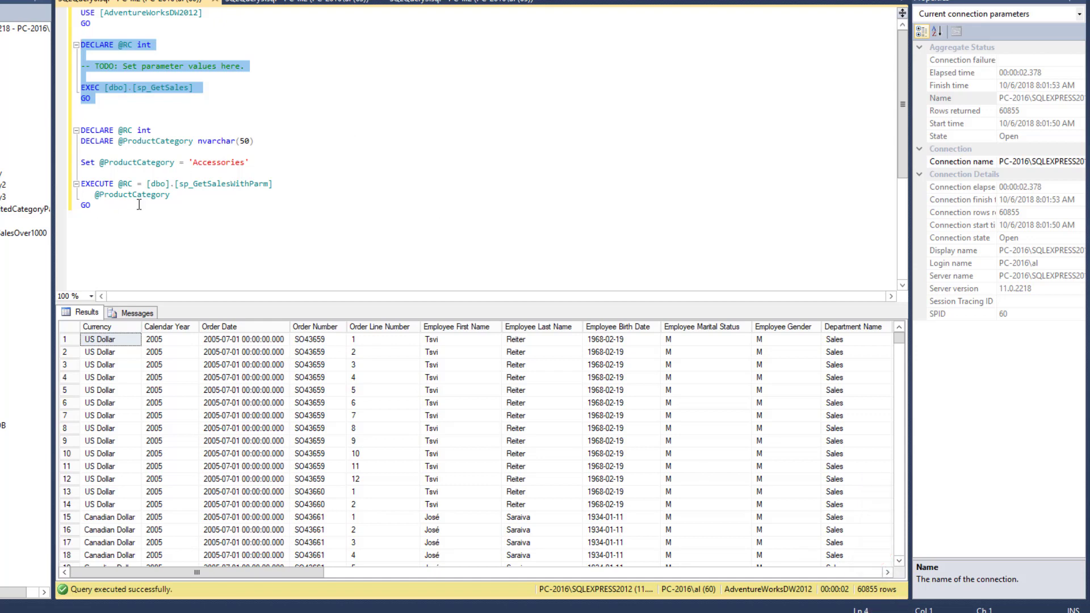
{"action": "left_click_drag", "start_coordinate": [113, 206], "coordinate": [60, 132]}
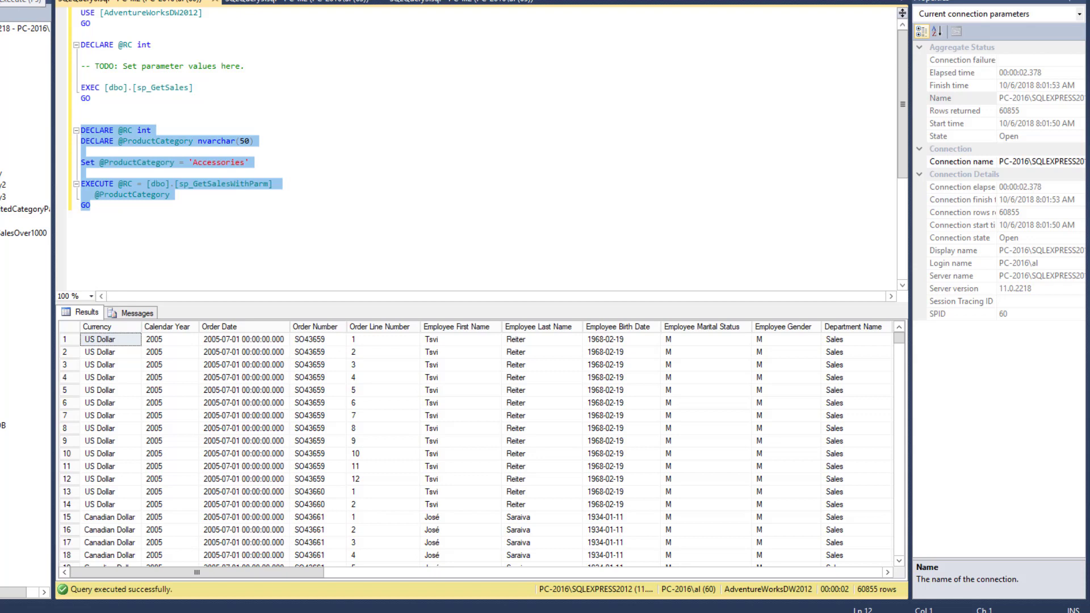
{"action": "key", "text": "F5"}
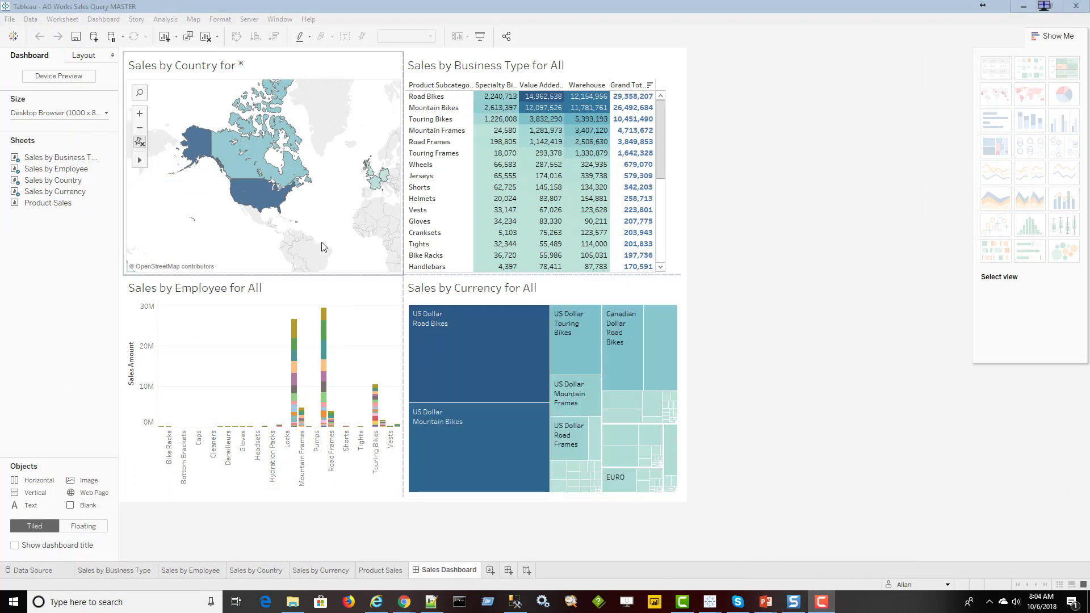
In Tableau's Sales Dashboard, try filtering by Wheels for Specialty Bike Shop and by Canada, and clear the selections
{"action": "left_click", "coordinate": [475, 167]}
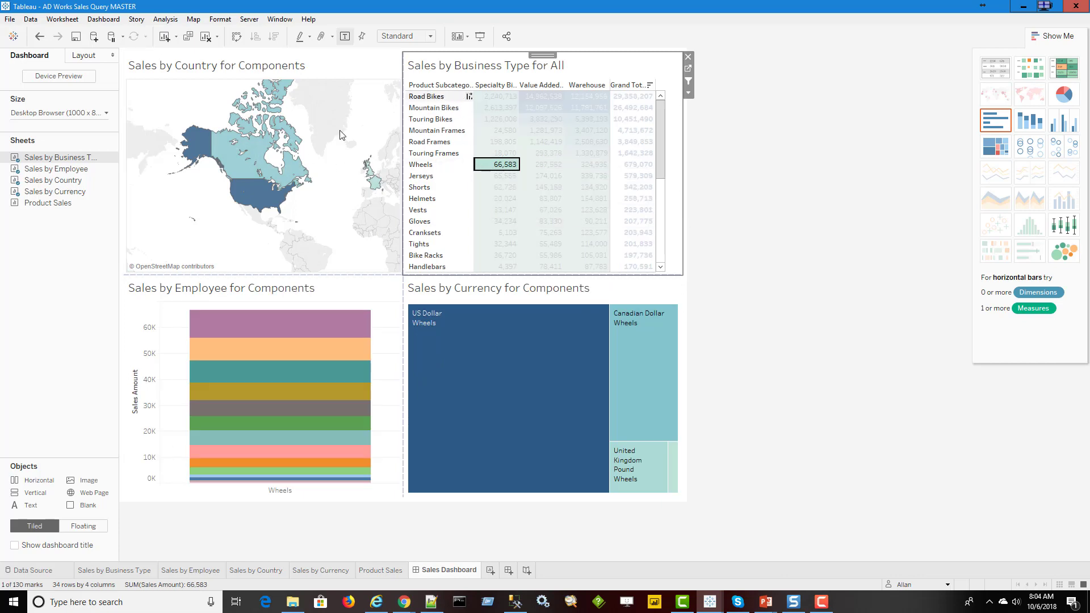
{"action": "left_click", "coordinate": [250, 133]}
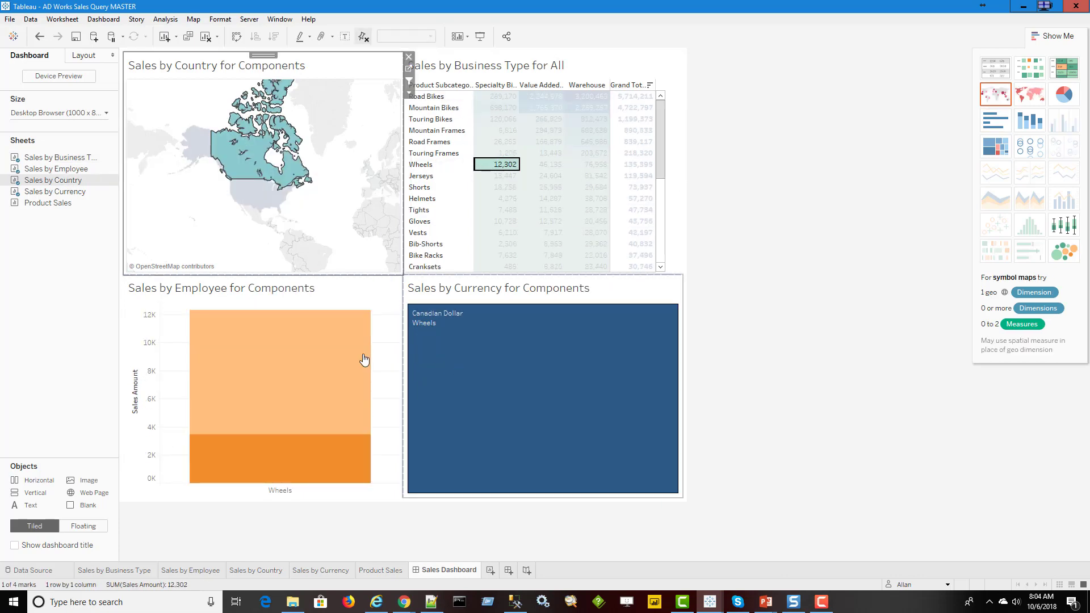
{"action": "left_click", "coordinate": [298, 344]}
{"action": "left_click", "coordinate": [298, 345]}
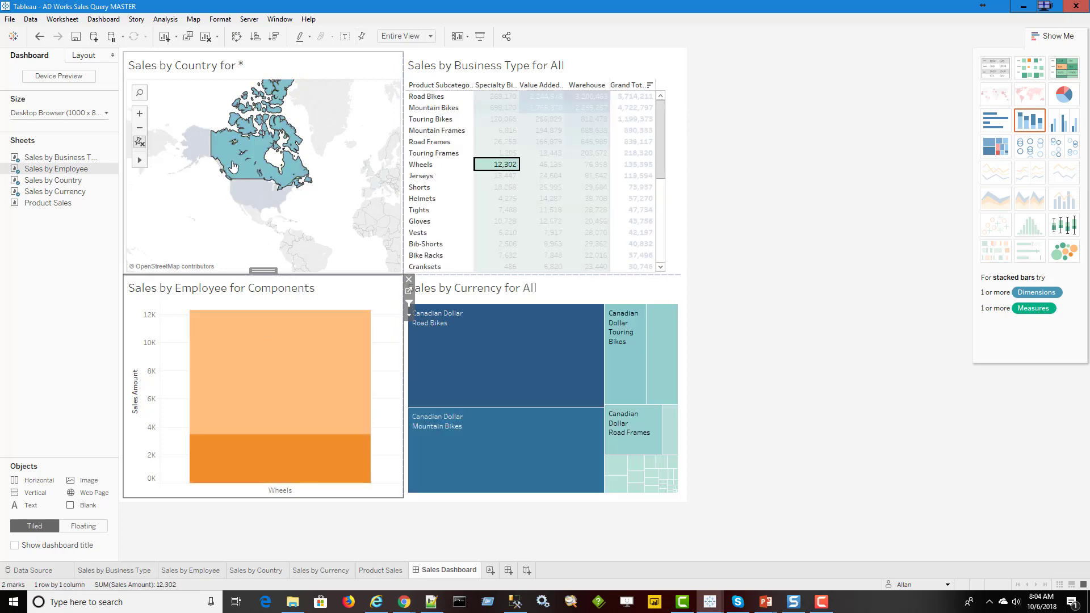
{"action": "left_click", "coordinate": [233, 157]}
{"action": "left_click", "coordinate": [473, 169]}
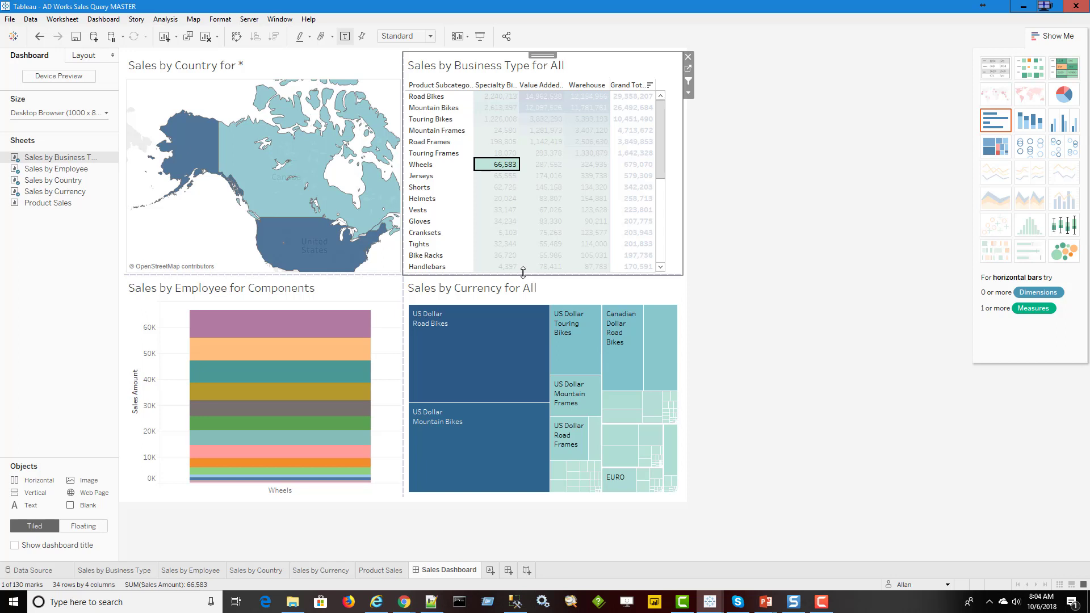
{"action": "mouse_move", "coordinate": [291, 160]}
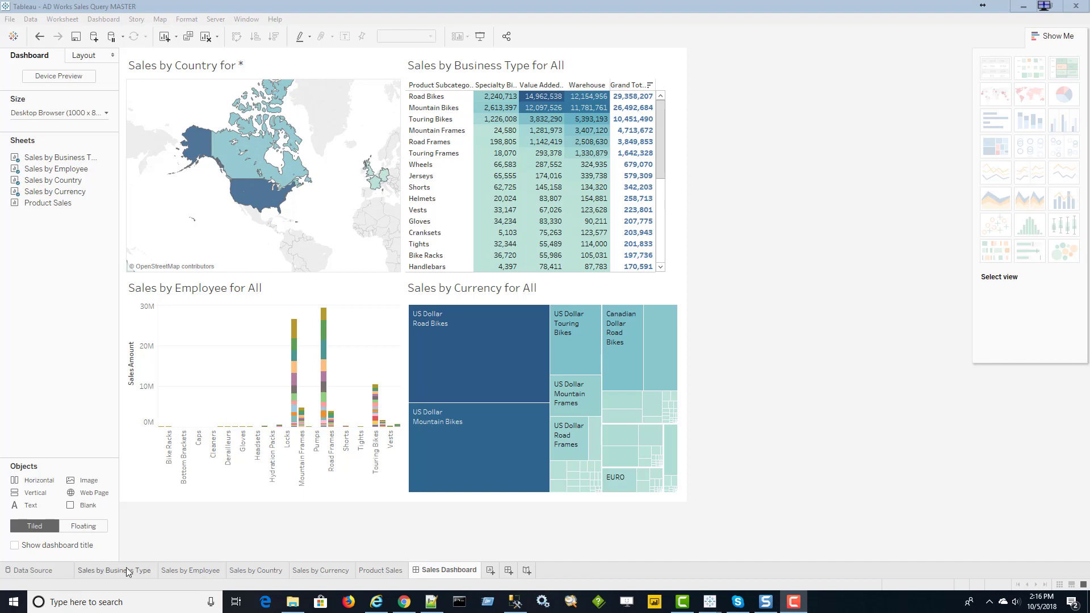
Review the Sales by Business Type, Employee, Country and Currency worksheets and return to the Sales Dashboard
{"action": "left_click", "coordinate": [145, 573]}
{"action": "left_click", "coordinate": [145, 574]}
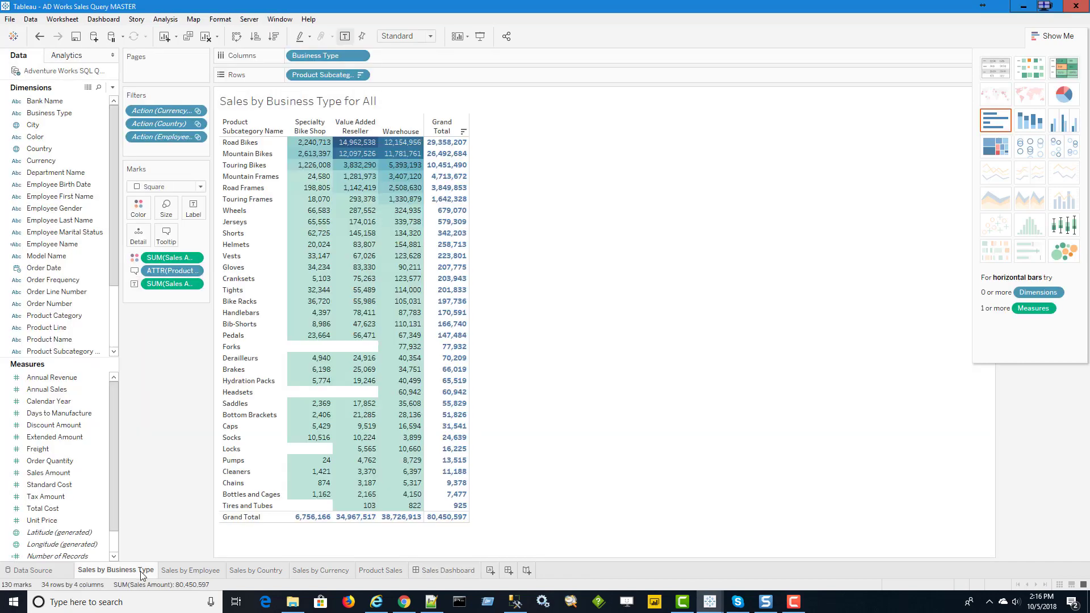
{"action": "left_click", "coordinate": [181, 573]}
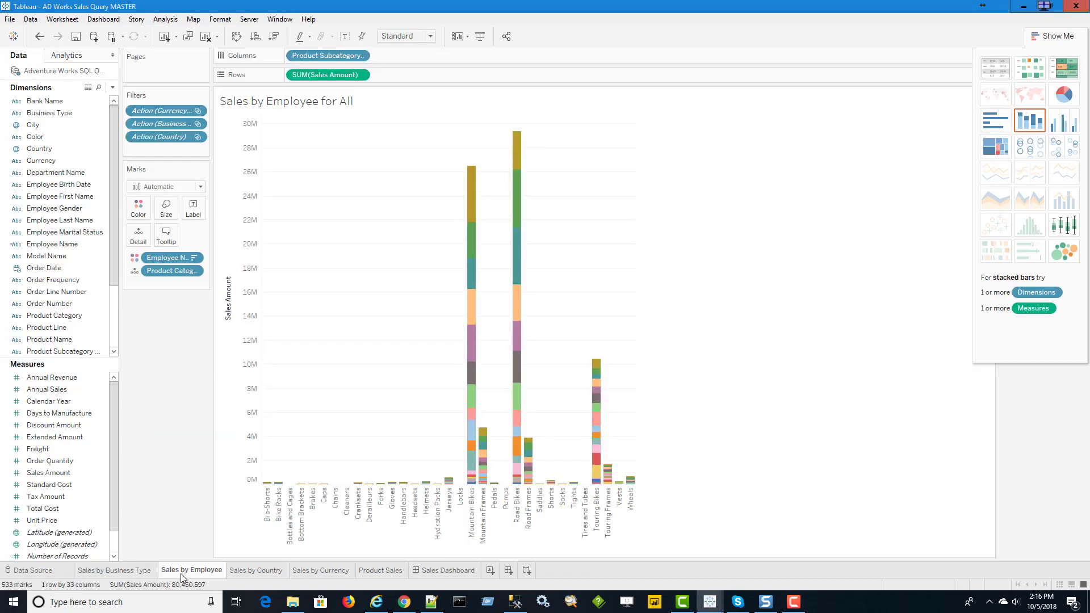
{"action": "left_click", "coordinate": [237, 573]}
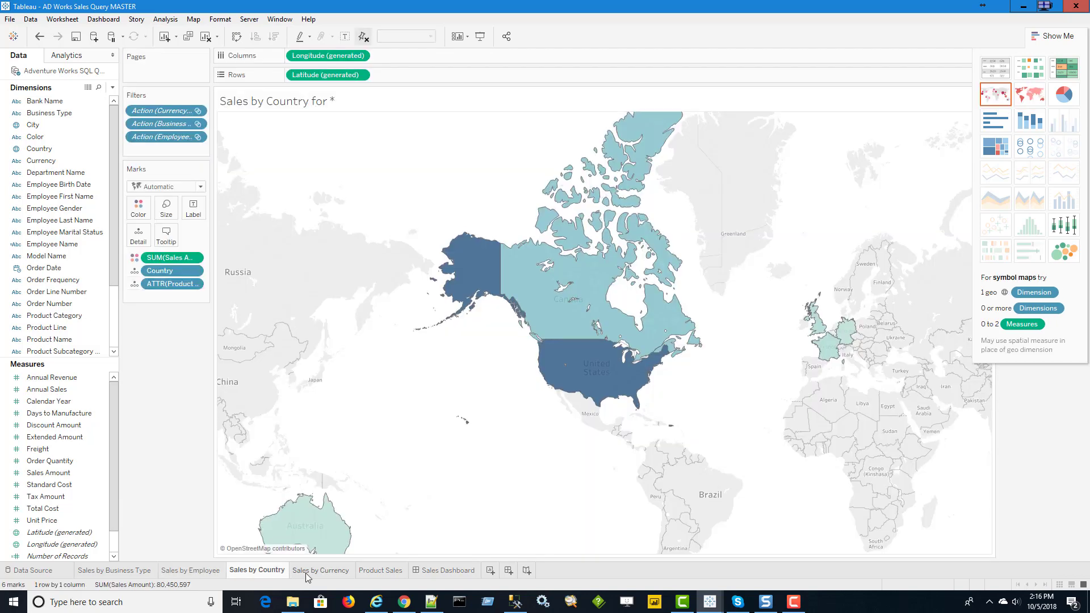
{"action": "left_click", "coordinate": [313, 574]}
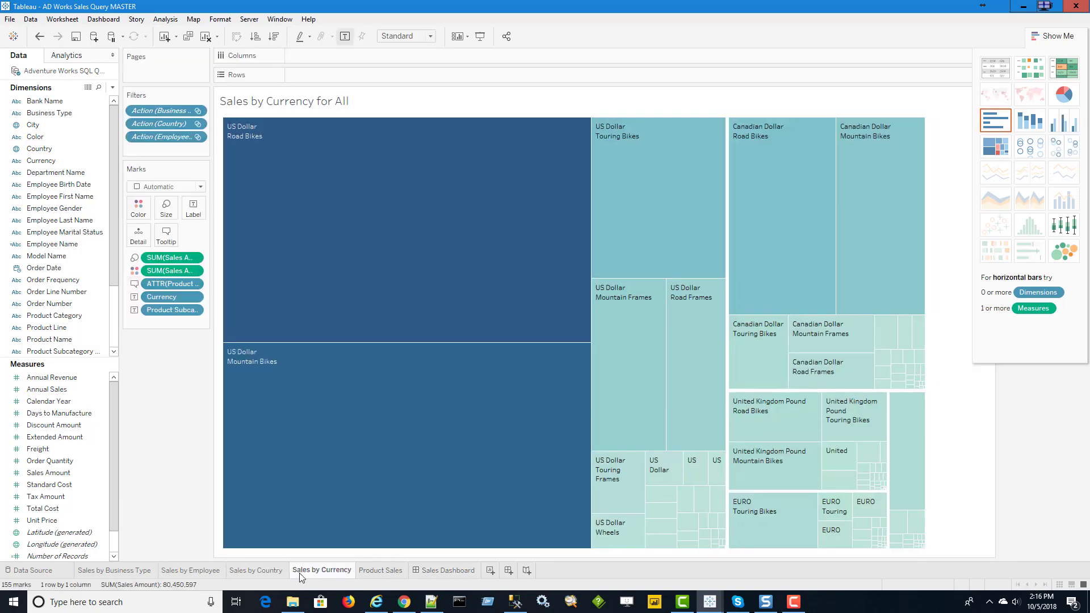
{"action": "left_click", "coordinate": [439, 573]}
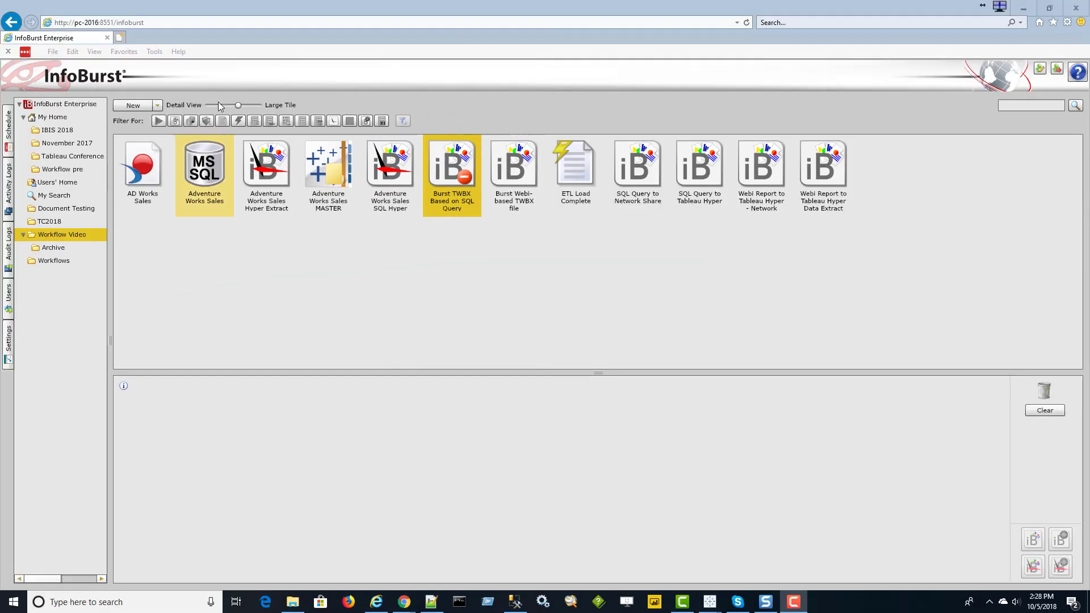
Add AD Works Sales Query MASTER.twbx from the network's Tableau Workbooks folder as a new document in Workflow Video
{"action": "left_click", "coordinate": [158, 105]}
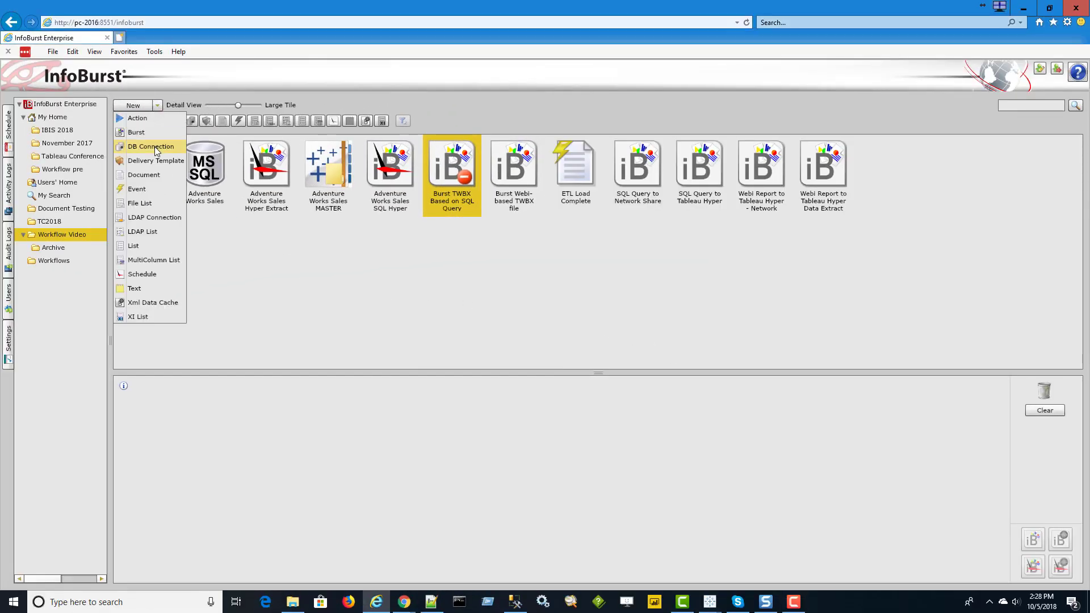
{"action": "left_click", "coordinate": [146, 176]}
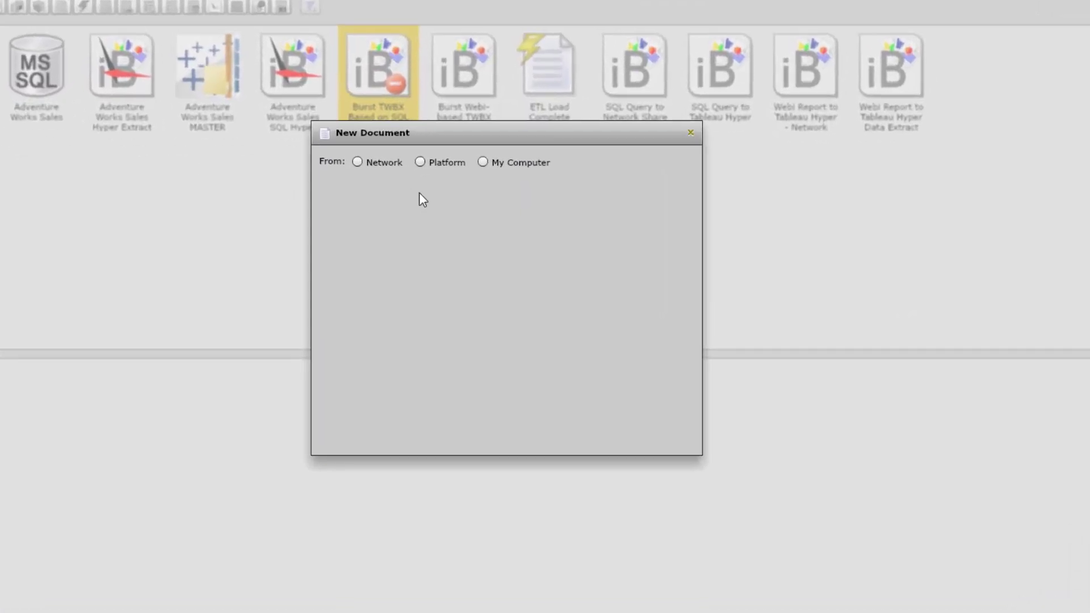
{"action": "left_click", "coordinate": [390, 129]}
{"action": "left_click", "coordinate": [320, 129]}
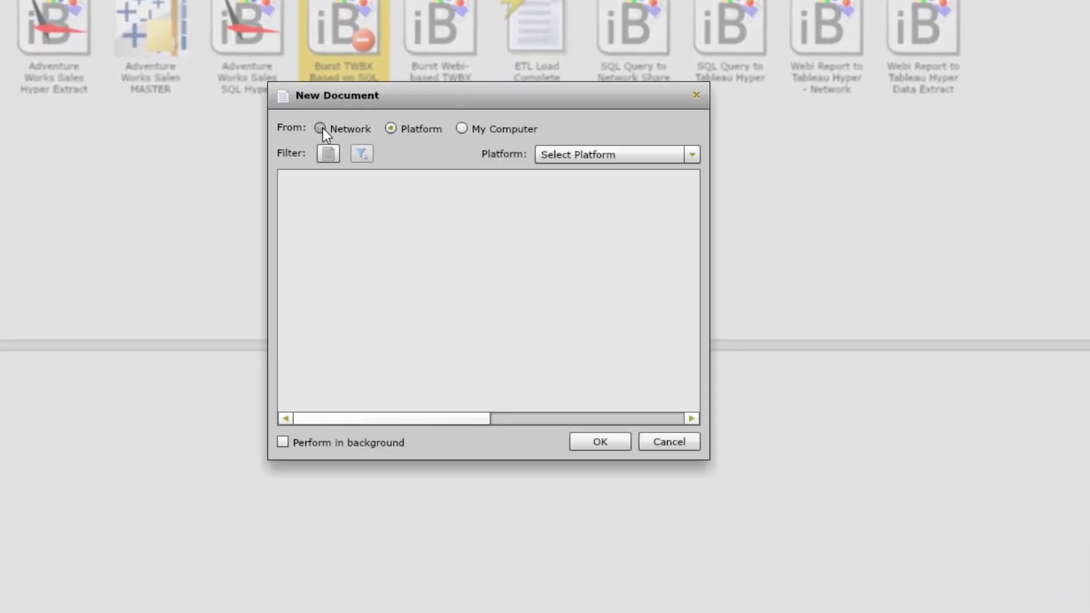
{"action": "double_click", "coordinate": [360, 202]}
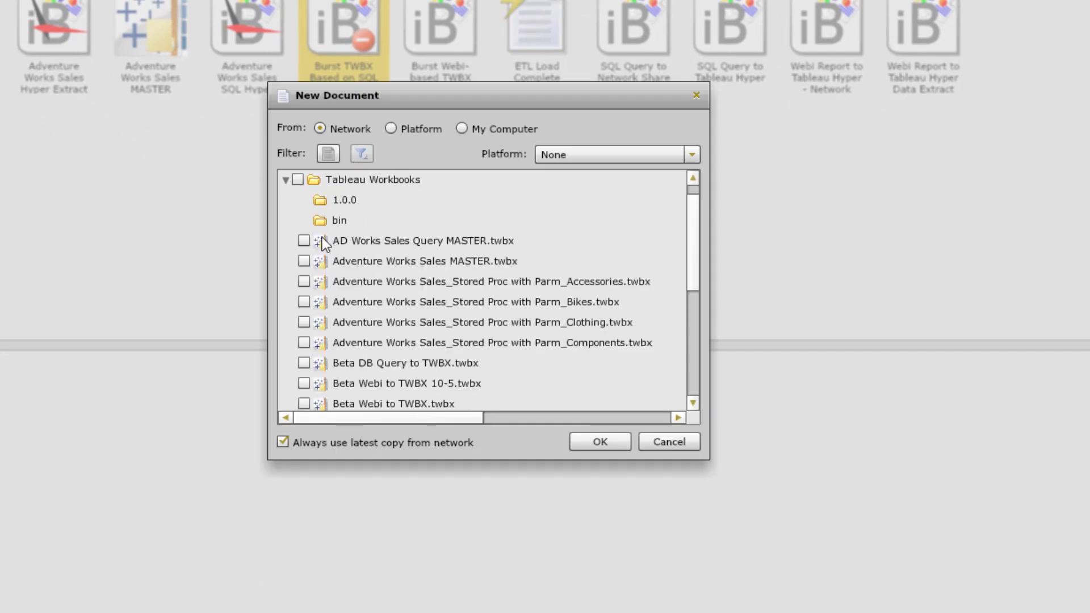
{"action": "left_click", "coordinate": [304, 241]}
{"action": "left_click", "coordinate": [595, 443]}
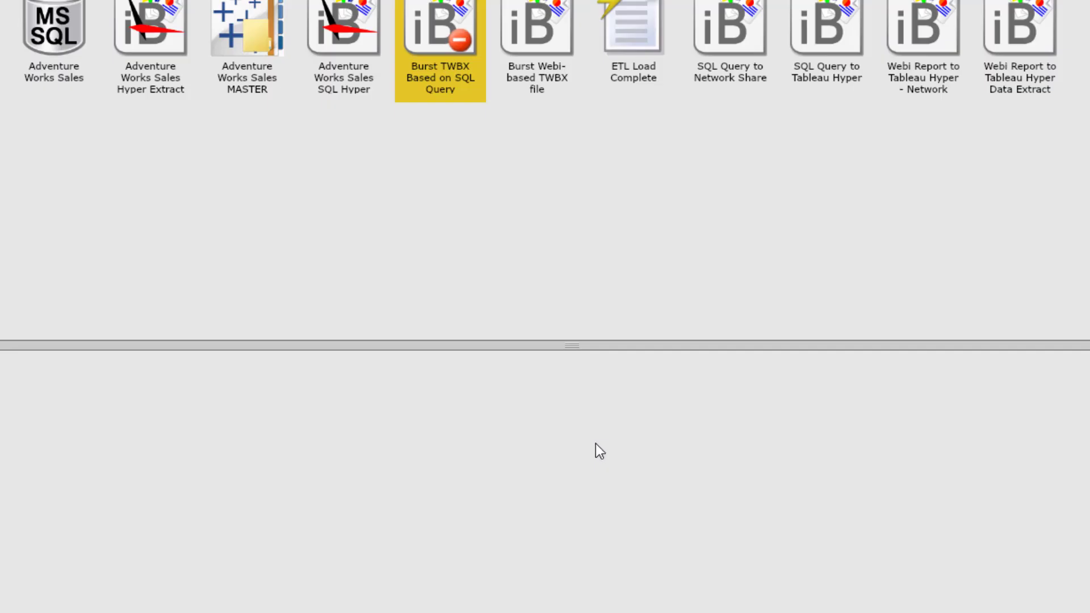
{"action": "left_click", "coordinate": [249, 35]}
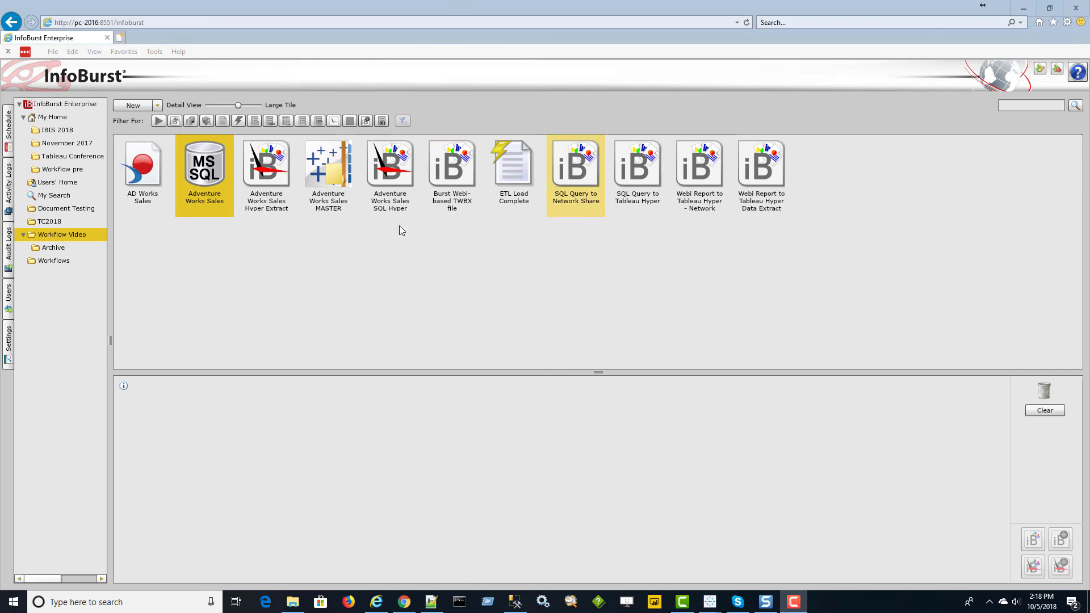
Open the Adventure Works Sales database connection and start a new query named 'Stored Proc with Parm'
{"action": "double_click", "coordinate": [196, 175]}
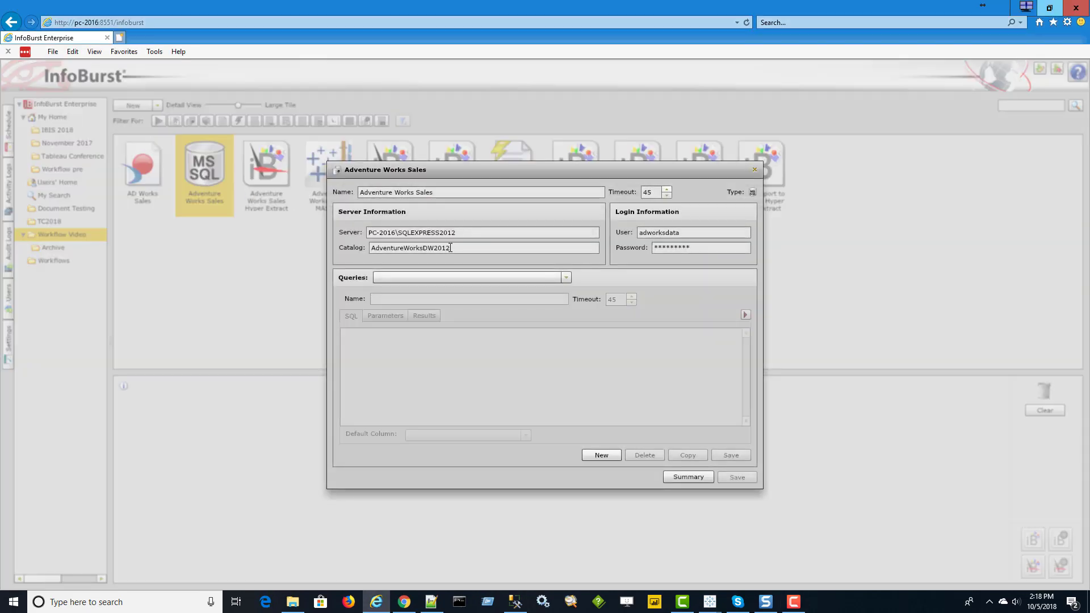
{"action": "left_click", "coordinate": [570, 278]}
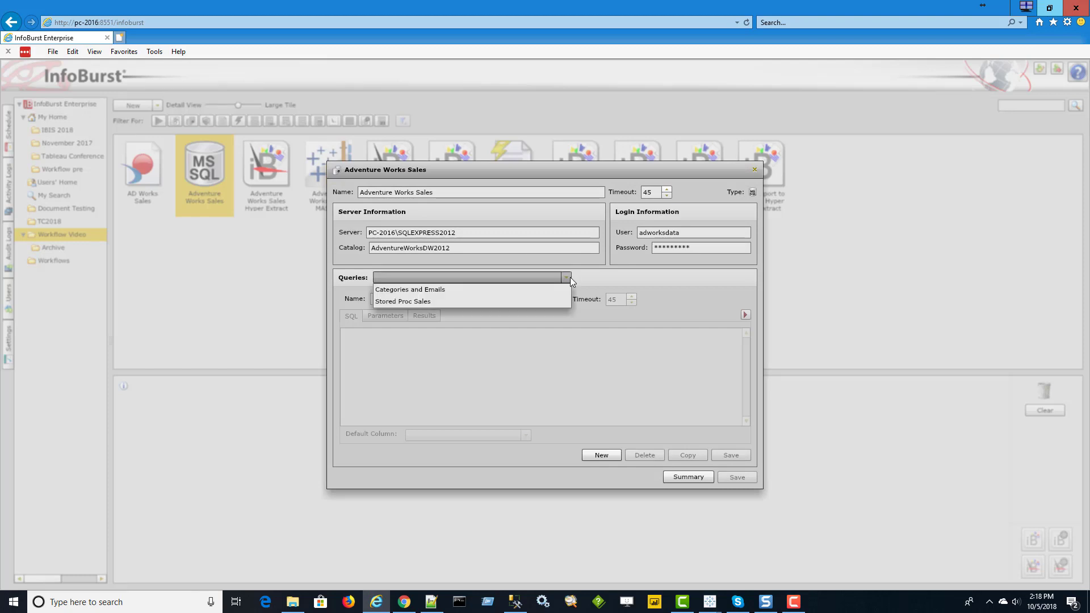
{"action": "left_click", "coordinate": [571, 277]}
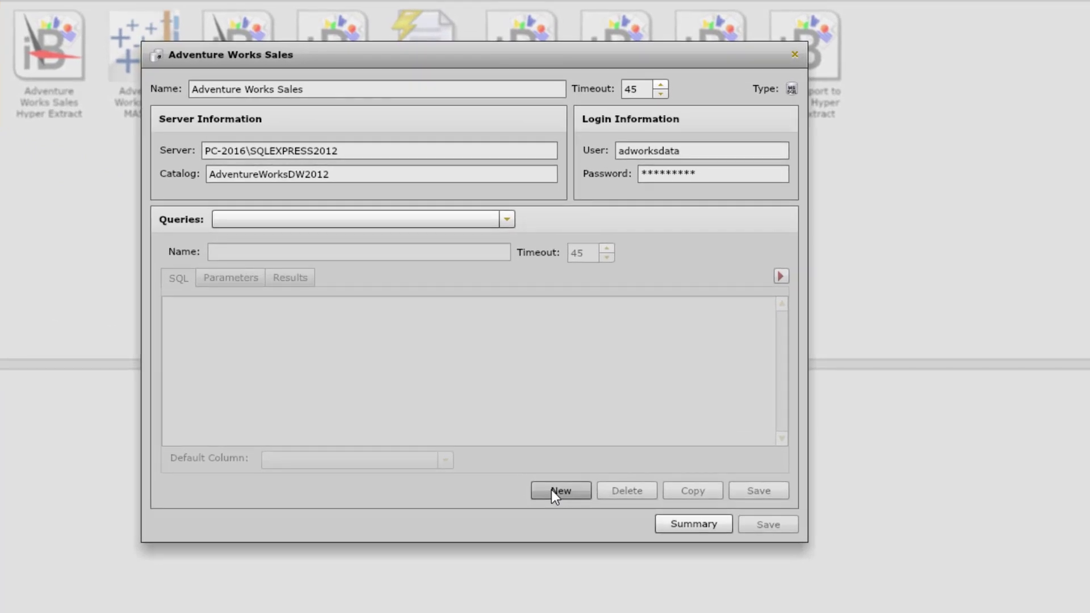
{"action": "left_click", "coordinate": [552, 491]}
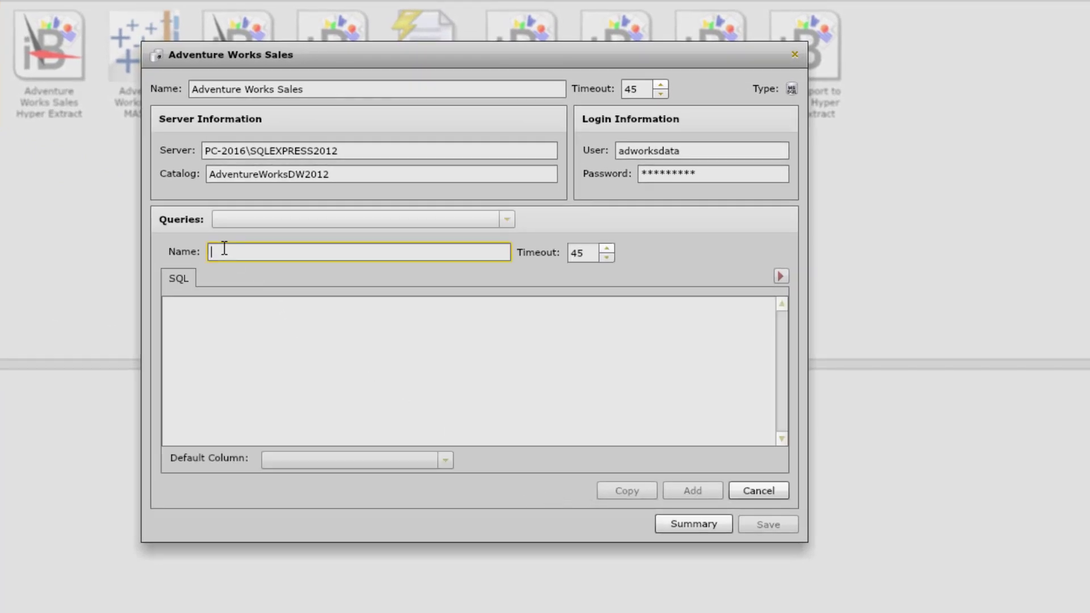
{"action": "type", "text": "Stored Proc with Parm"}
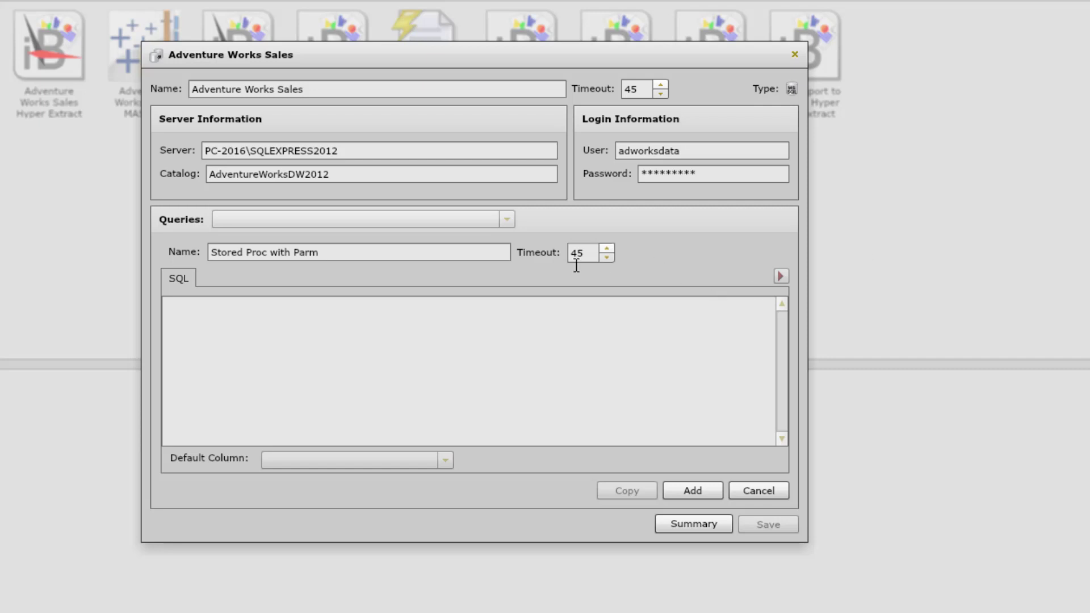
{"action": "left_click", "coordinate": [248, 307]}
{"action": "type", "text": "EXECUTE [dbo].[sp_GetSalesWithParm]   @ProductCategory"}
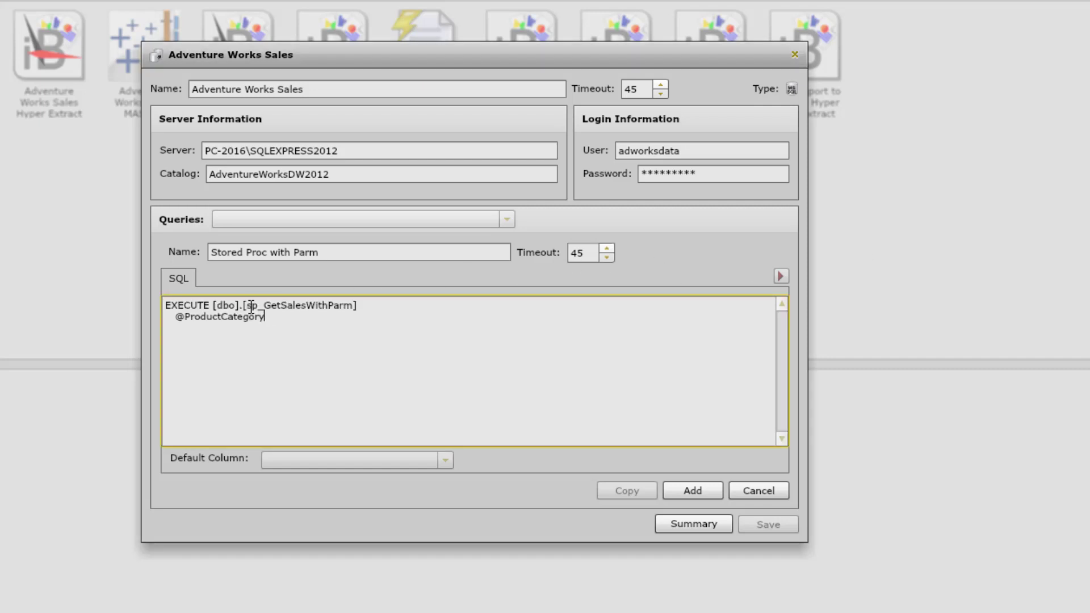
{"action": "left_click_drag", "start_coordinate": [284, 320], "coordinate": [173, 317]}
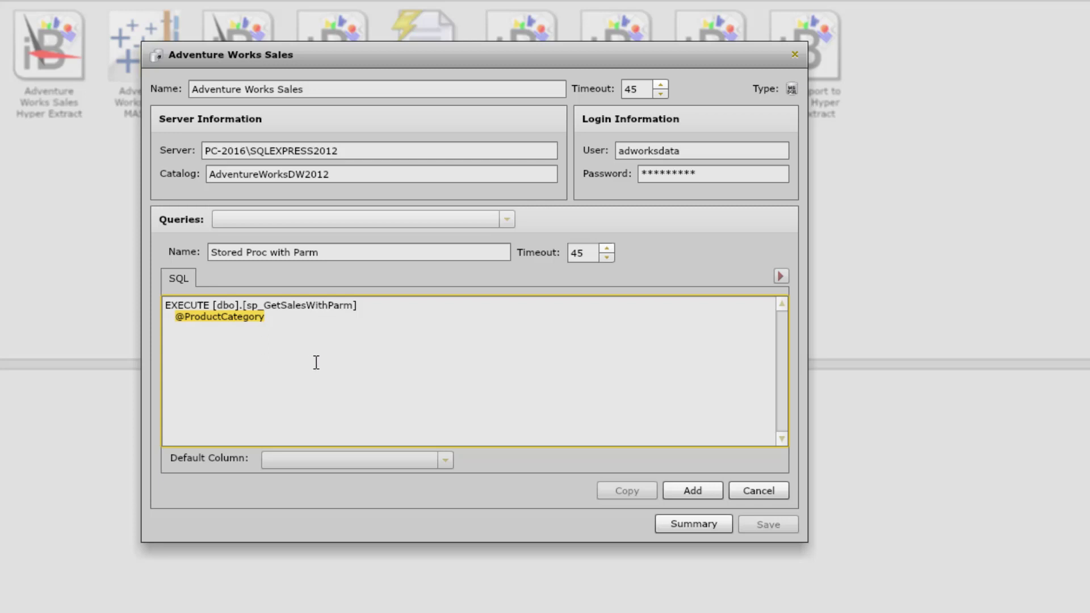
{"action": "left_click", "coordinate": [276, 326]}
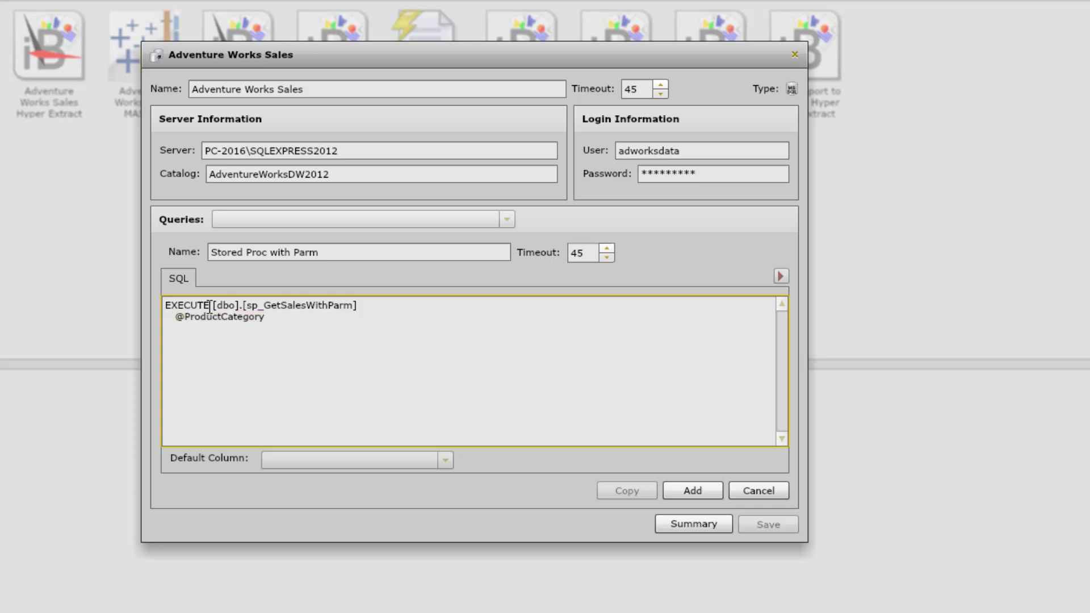
{"action": "key", "text": "ctrl+a"}
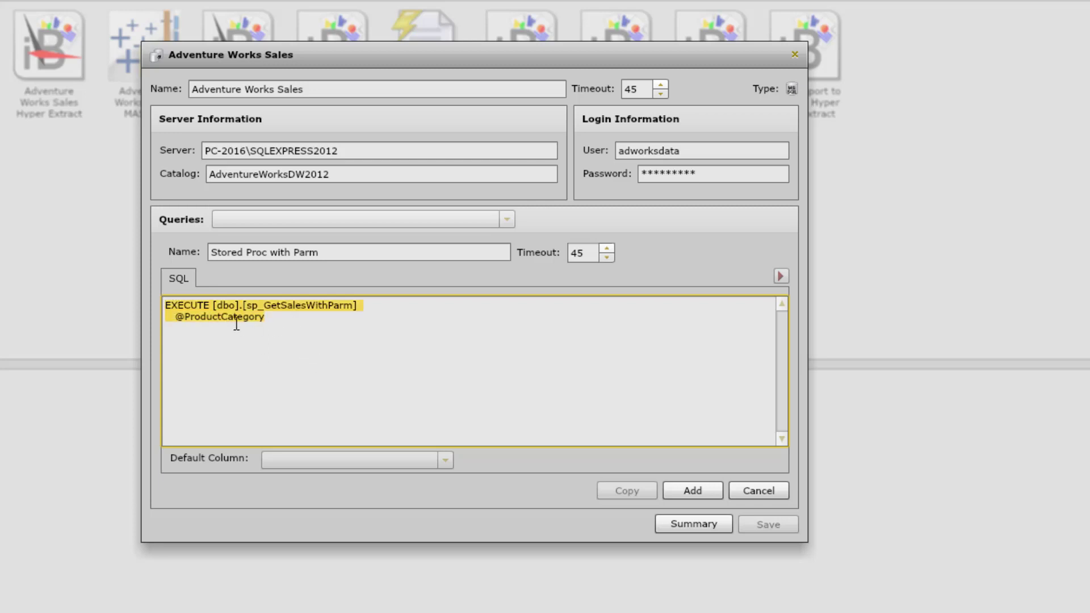
{"action": "left_click", "coordinate": [281, 309]}
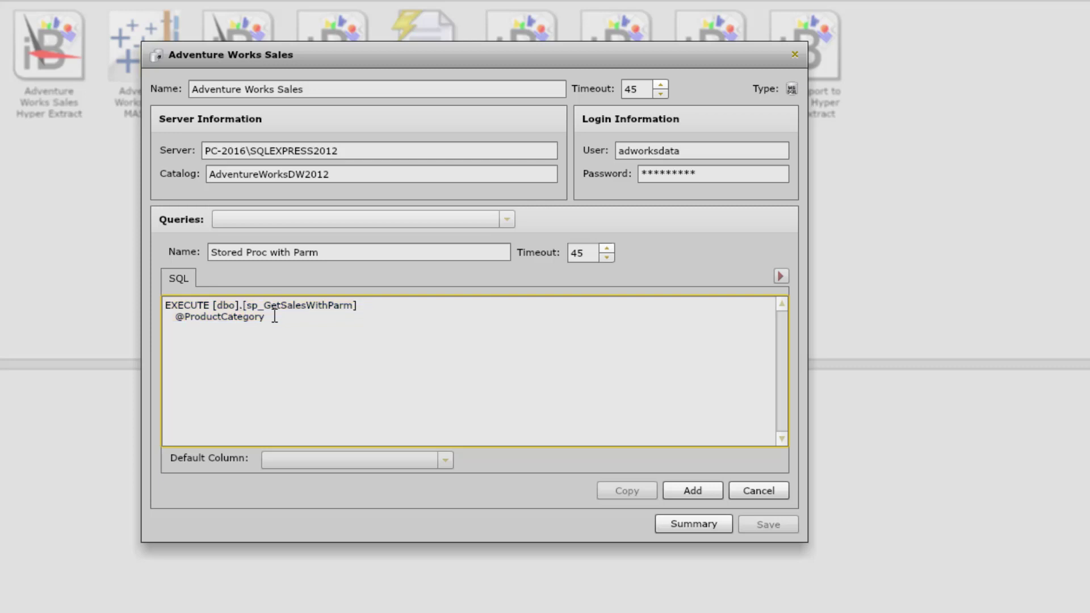
{"action": "left_click", "coordinate": [704, 491]}
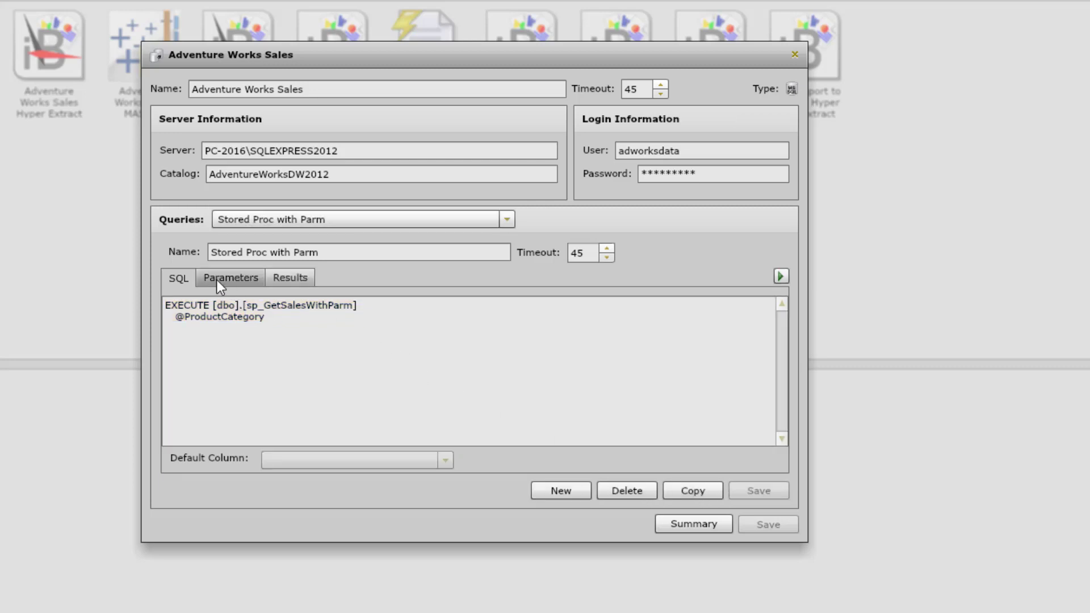
Test the Stored Proc with Parm query with ProductCategory set to Bikes and look through the returned rows
{"action": "left_click", "coordinate": [217, 279]}
{"action": "type", "text": "Bikes"}
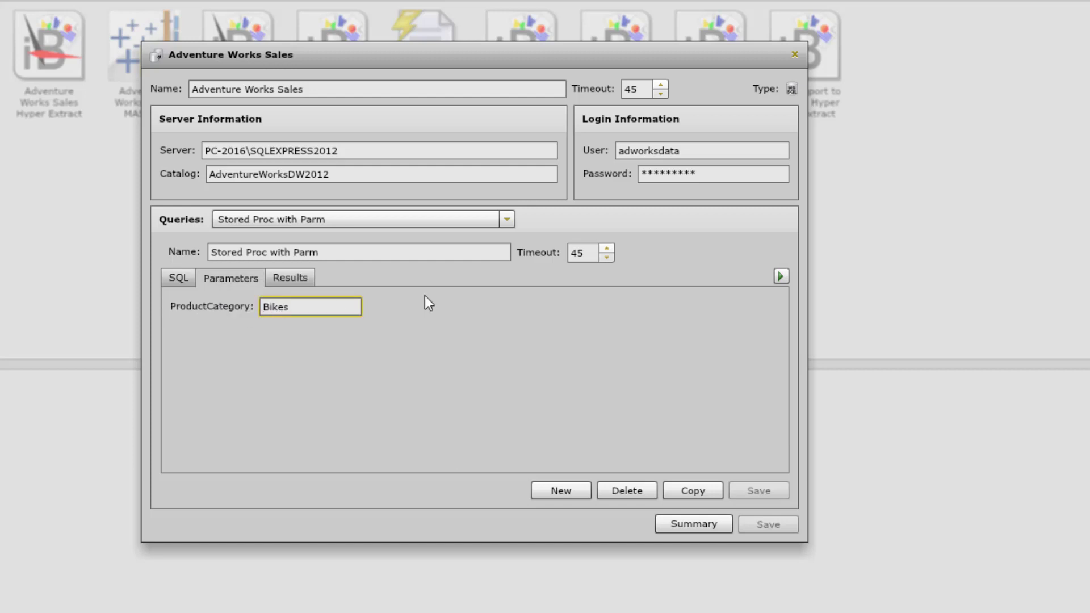
{"action": "left_click", "coordinate": [780, 276]}
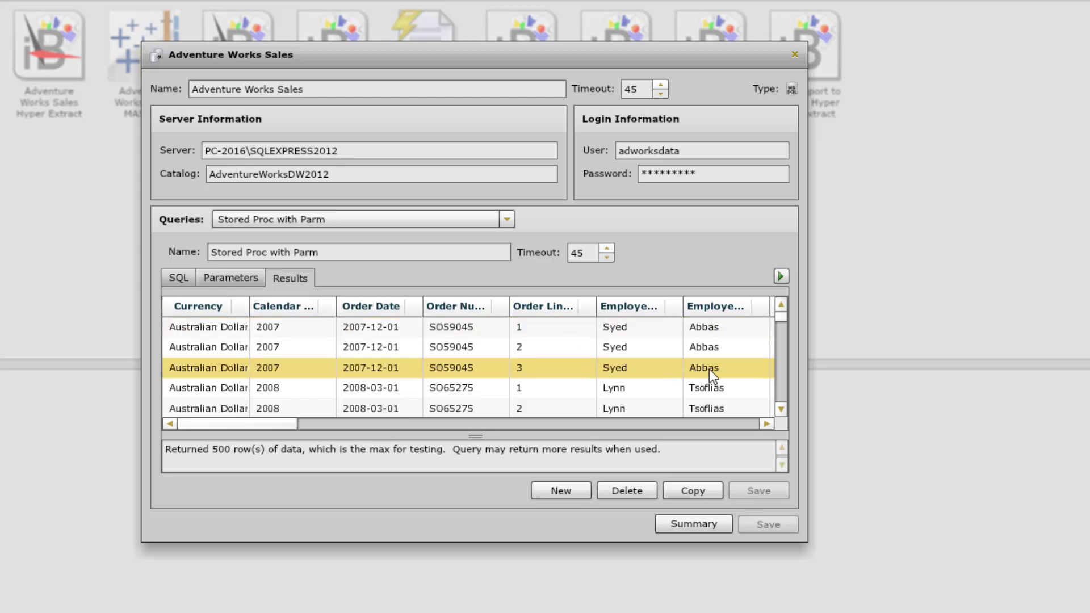
{"action": "left_click_drag", "start_coordinate": [785, 315], "coordinate": [788, 359]}
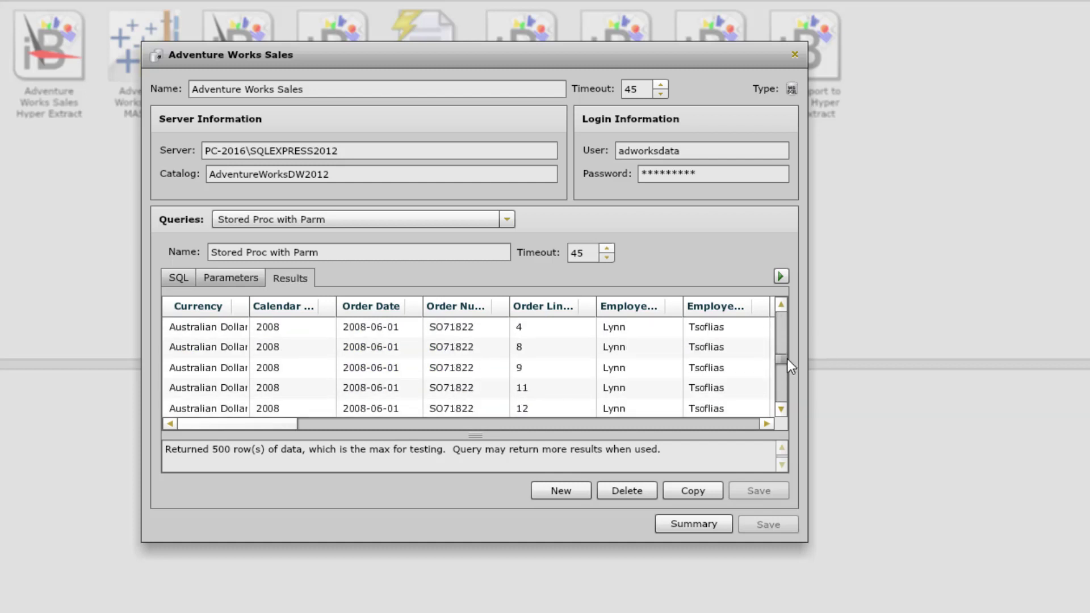
{"action": "left_click_drag", "start_coordinate": [320, 252], "coordinate": [188, 257]}
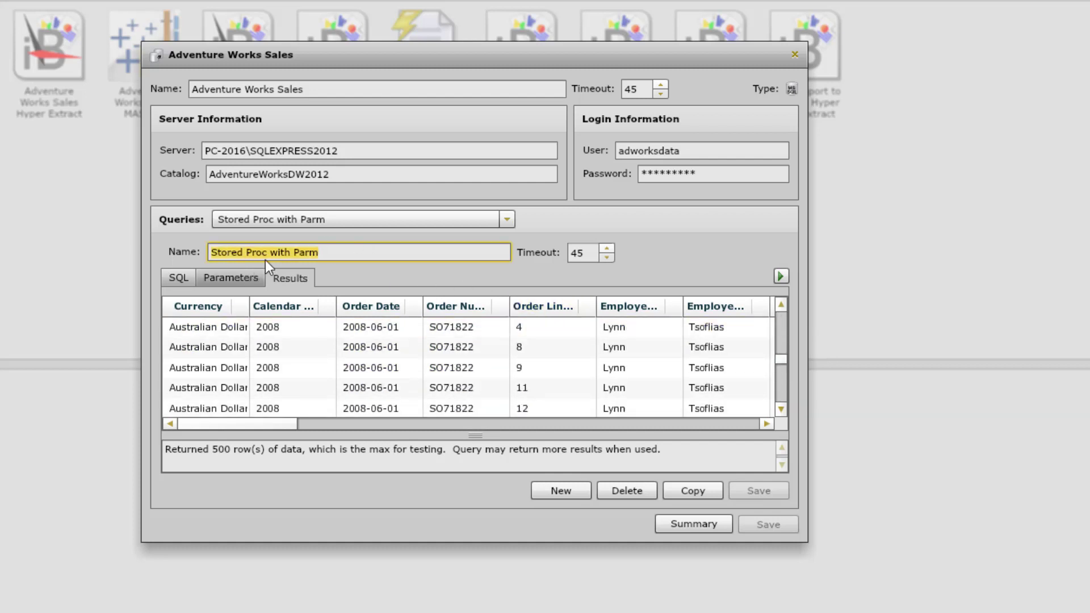
{"action": "left_click", "coordinate": [323, 256]}
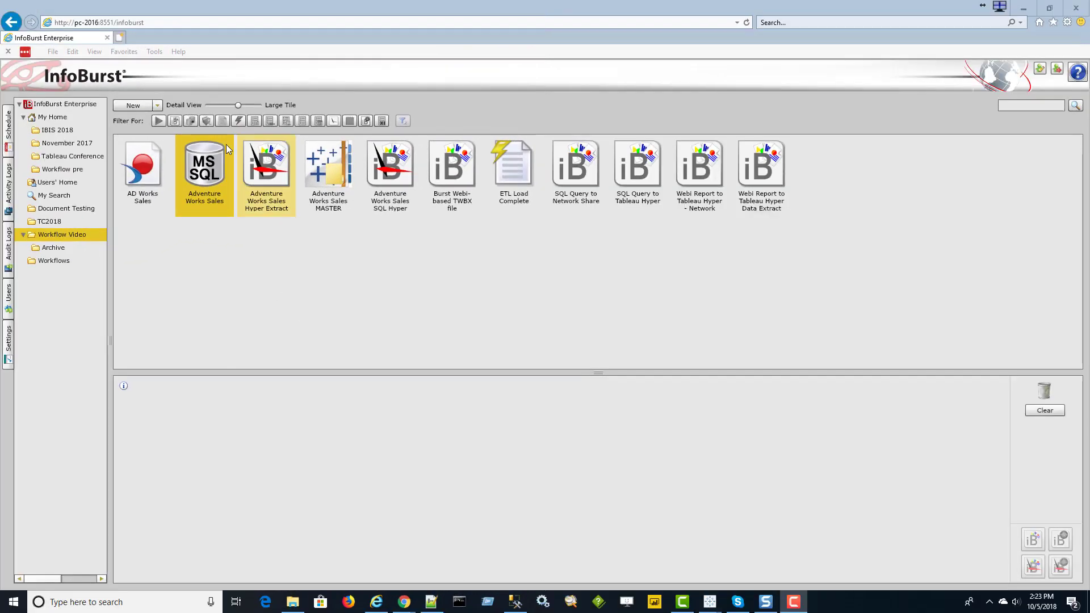
Create a burst named 'Burst TWBX Based on SQL Query', described as splitting a TWBX file into 4 files by Product Category and publishing to Tableau Server
{"action": "left_click", "coordinate": [158, 106]}
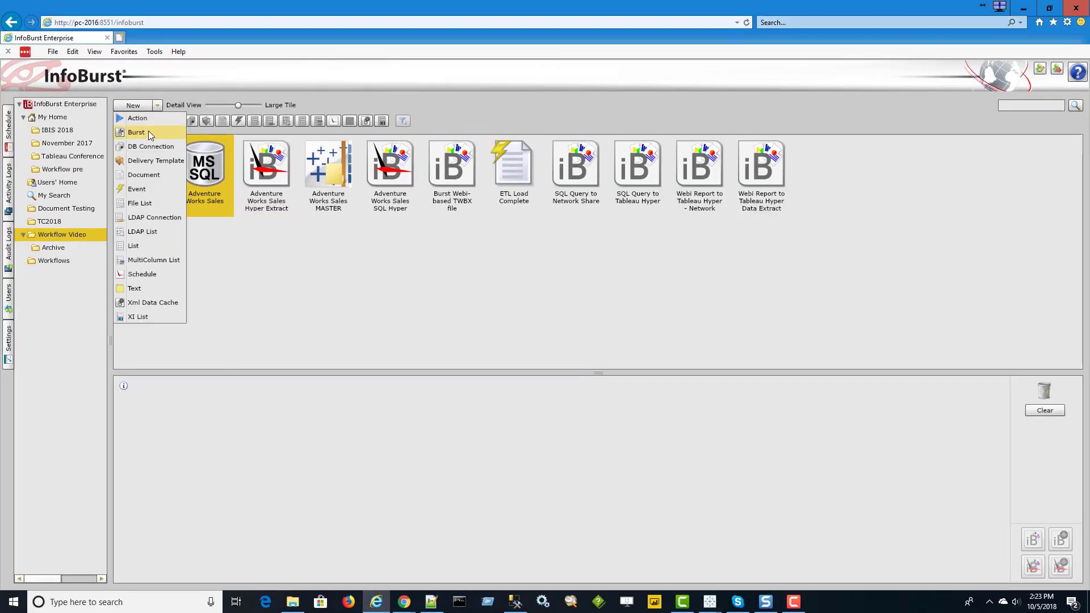
{"action": "left_click", "coordinate": [149, 132]}
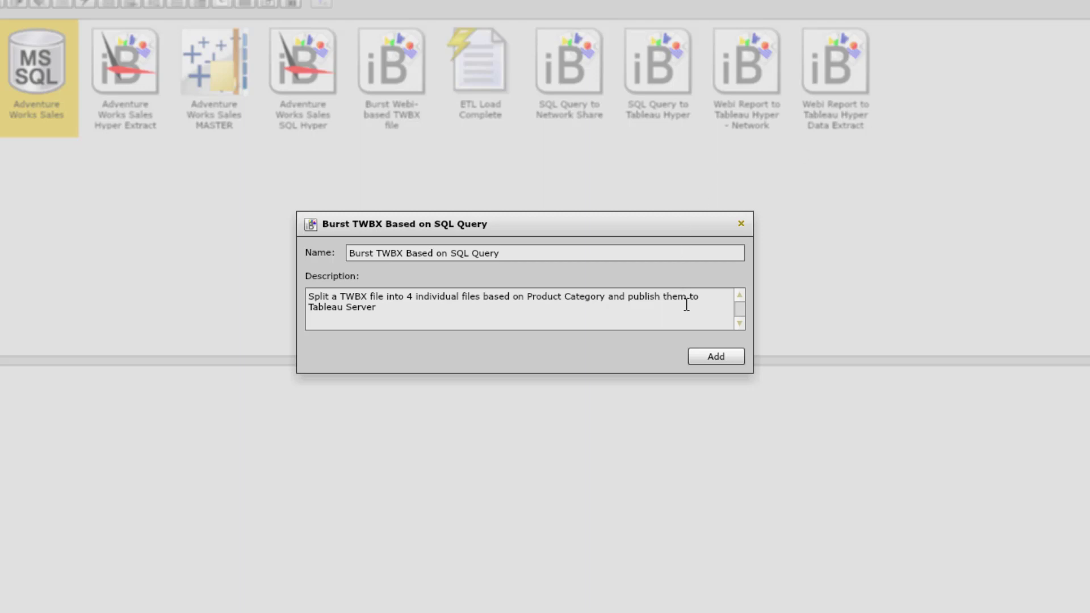
{"action": "left_click", "coordinate": [703, 352]}
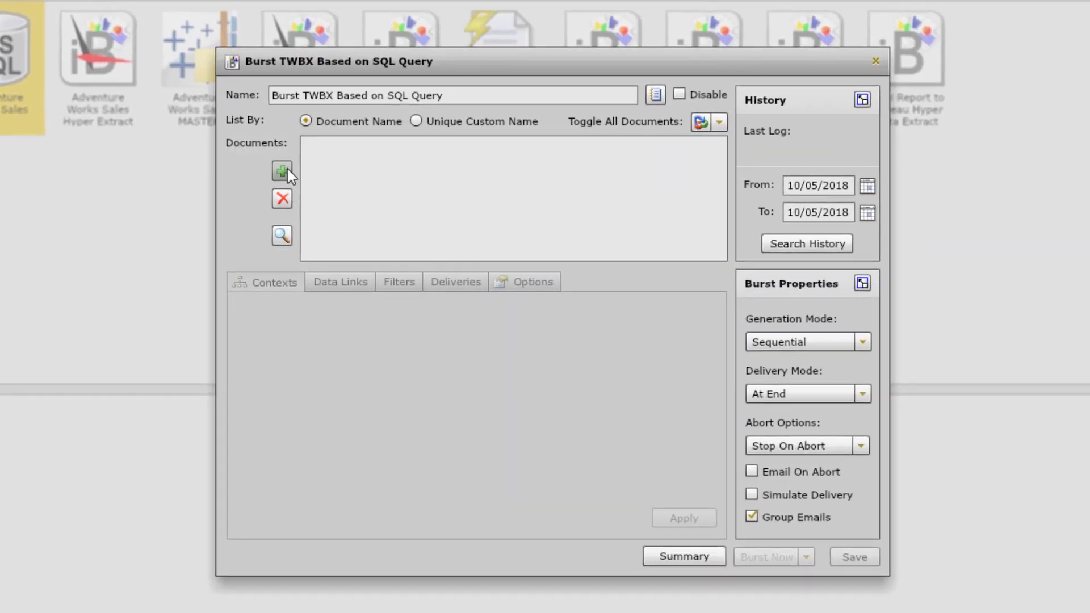
Add the Stored Proc with Parm query from Adventure Works Sales as the burst's document
{"action": "left_click", "coordinate": [282, 172]}
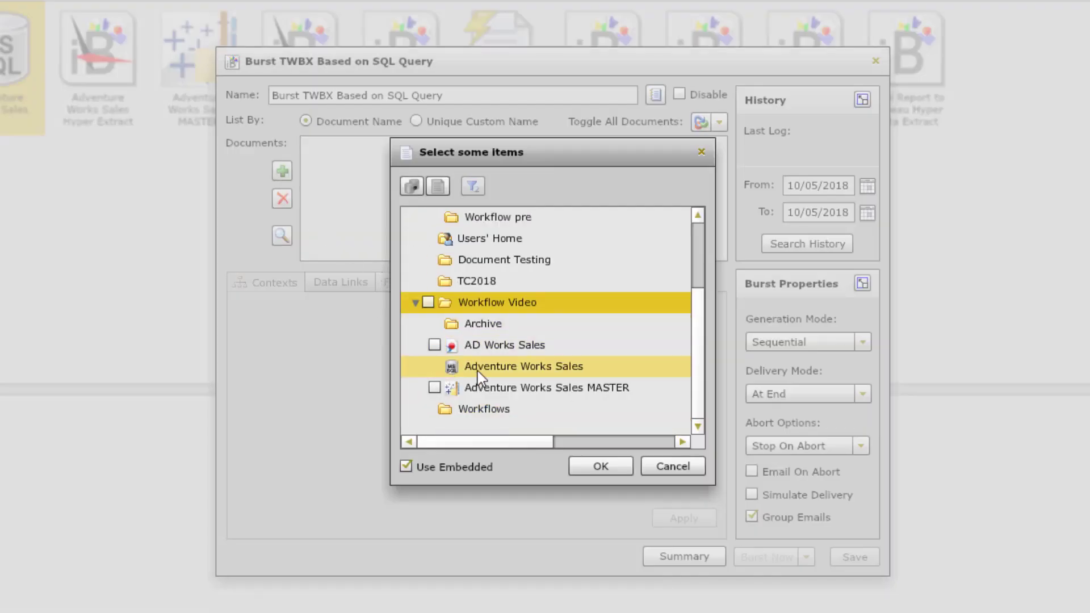
{"action": "double_click", "coordinate": [478, 370]}
{"action": "scroll", "coordinate": [483, 370], "scroll_direction": "down", "scroll_amount": 1}
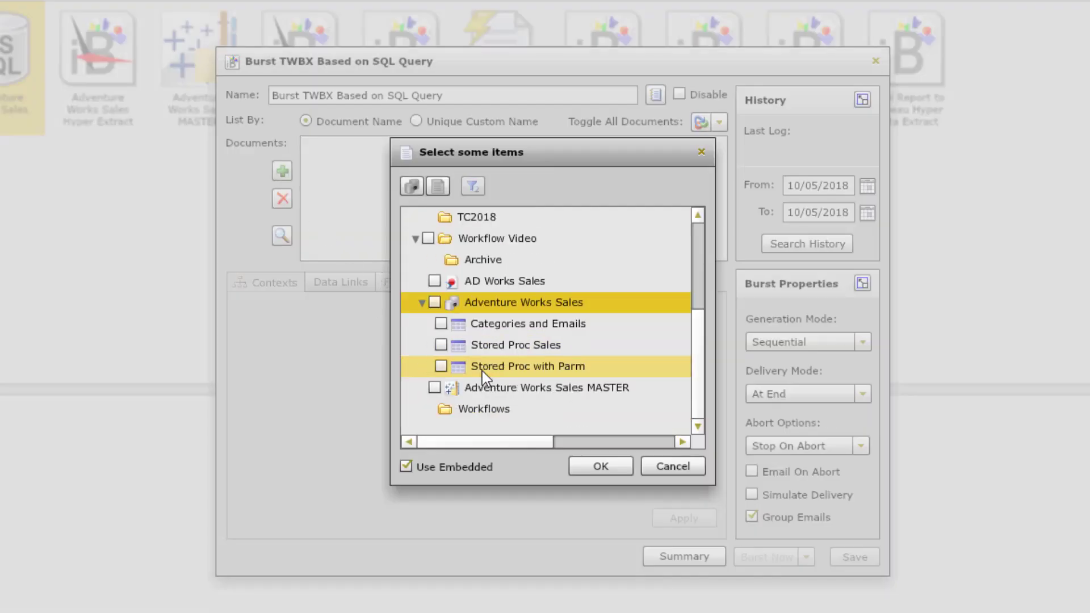
{"action": "left_click", "coordinate": [443, 367]}
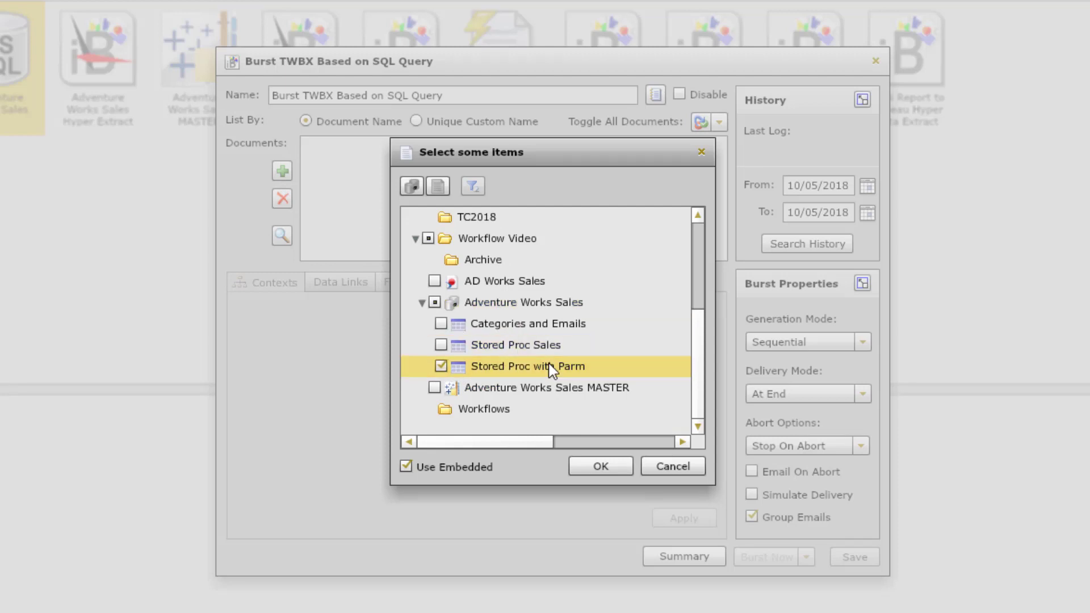
{"action": "left_click", "coordinate": [597, 469]}
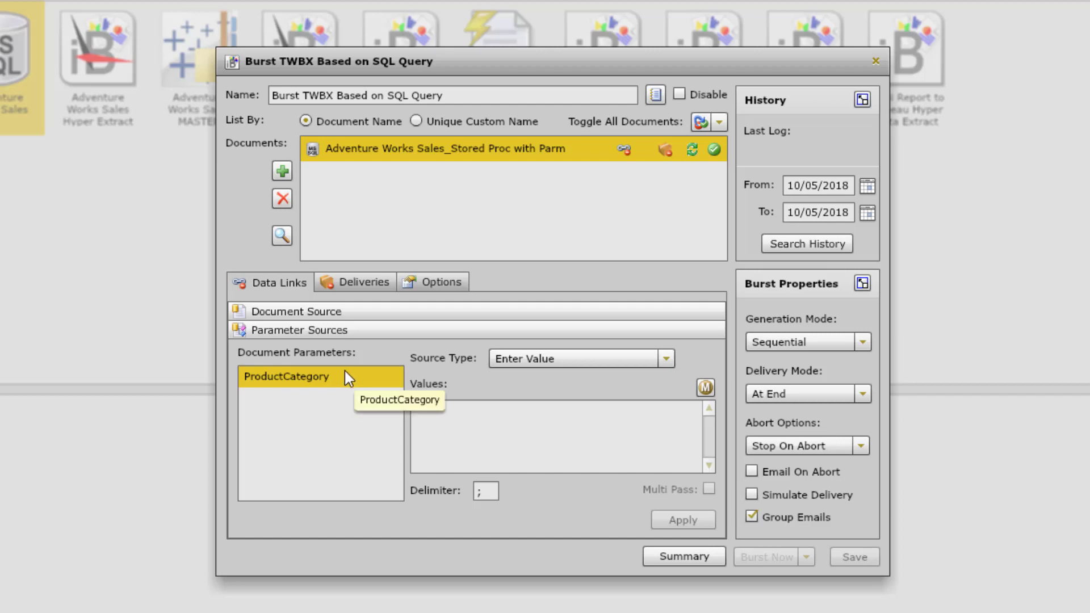
Set the ProductCategory parameter's source type to Data Source, using the Categories and Emails query from Adventure Works Sales
{"action": "left_click", "coordinate": [665, 360]}
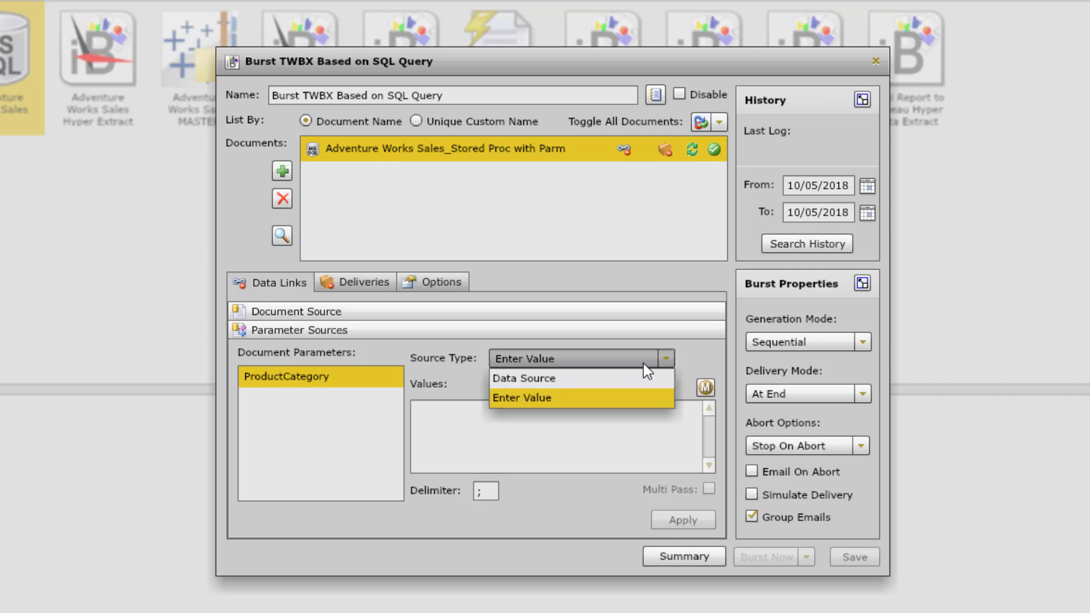
{"action": "left_click", "coordinate": [544, 379]}
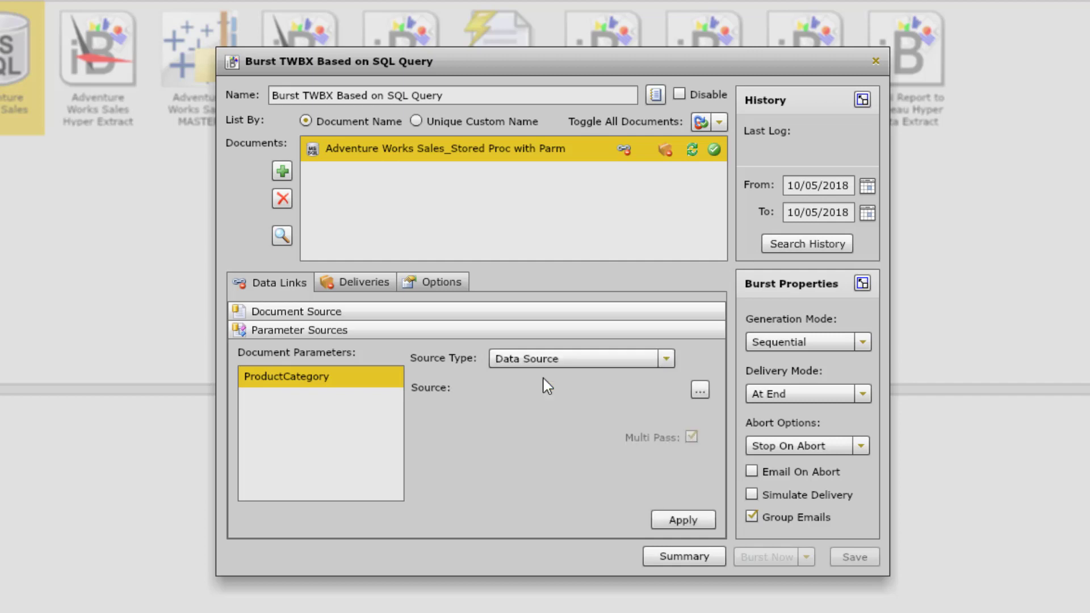
{"action": "left_click", "coordinate": [699, 390]}
{"action": "double_click", "coordinate": [495, 388]}
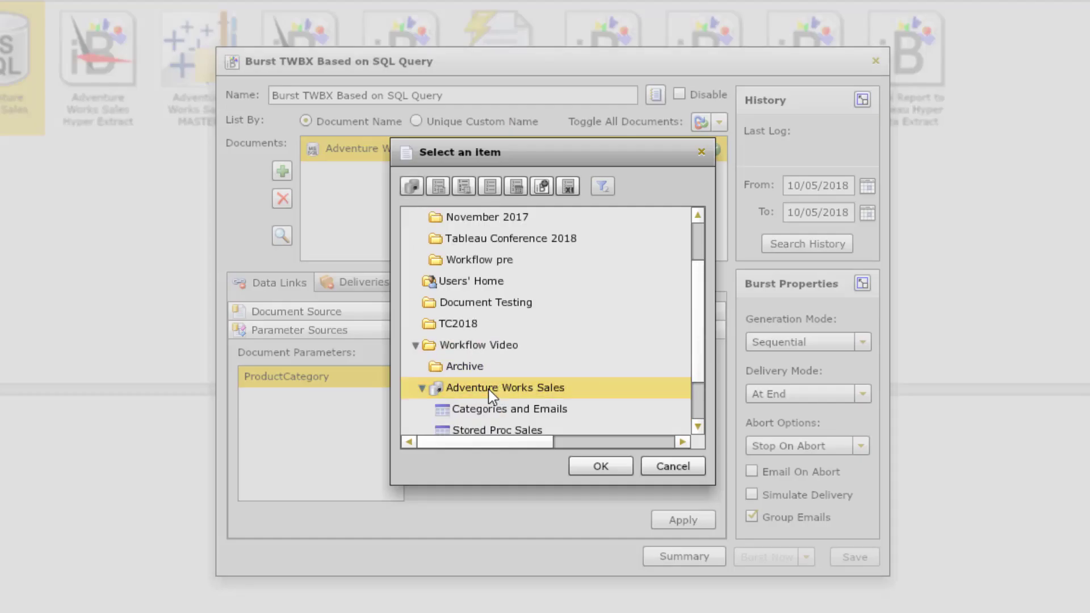
{"action": "left_click", "coordinate": [503, 412]}
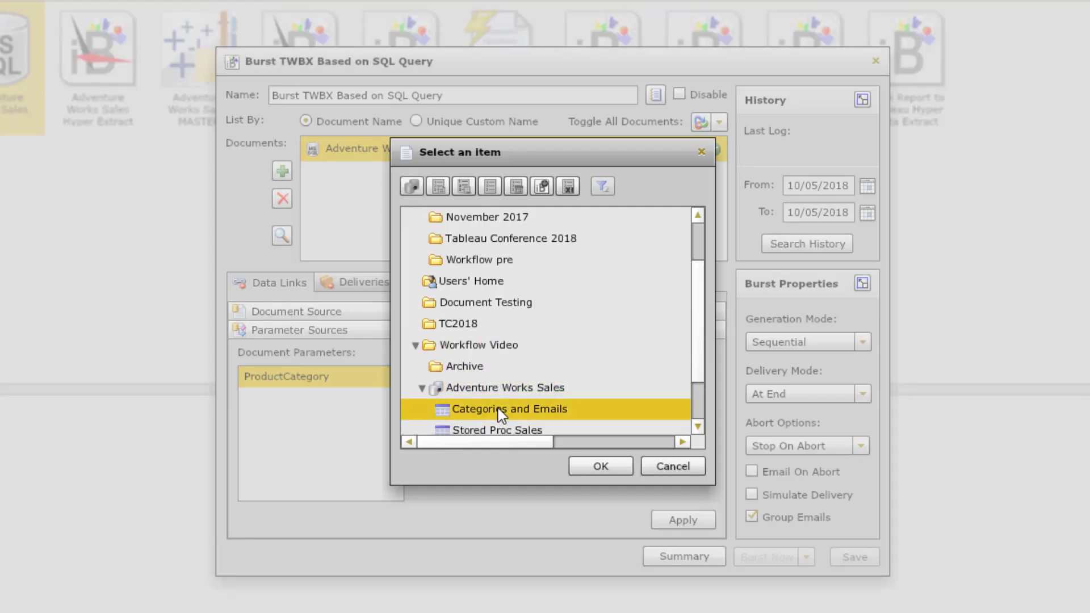
{"action": "left_click", "coordinate": [600, 467]}
Set the column to use for the ProductCategory parameter to Category and apply the parameter source
{"action": "left_click", "coordinate": [564, 461]}
{"action": "type", "text": "C"}
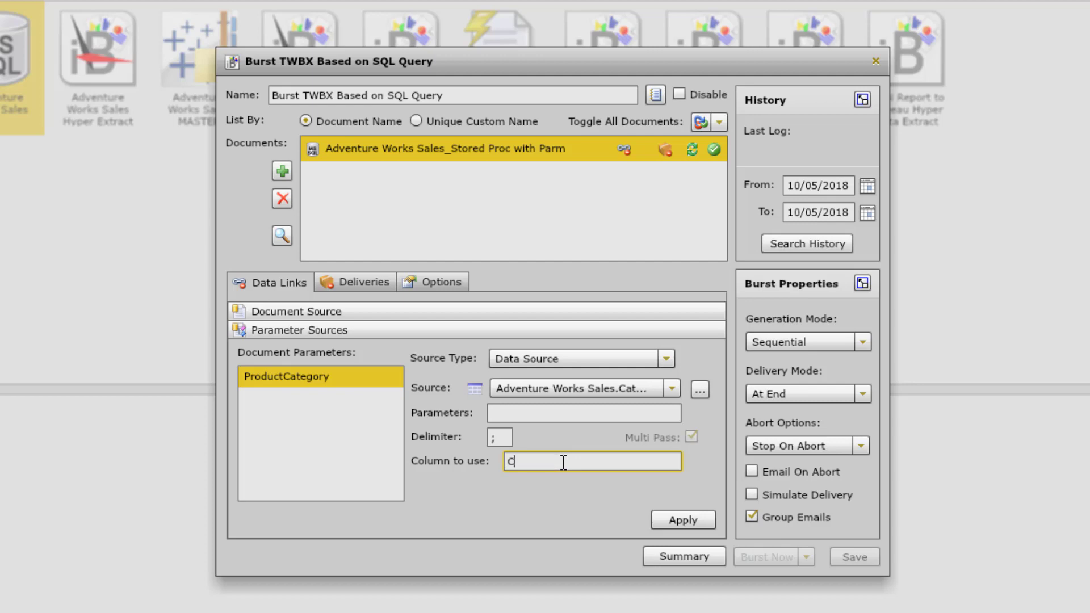
{"action": "type", "text": "ategory"}
{"action": "left_click", "coordinate": [694, 518]}
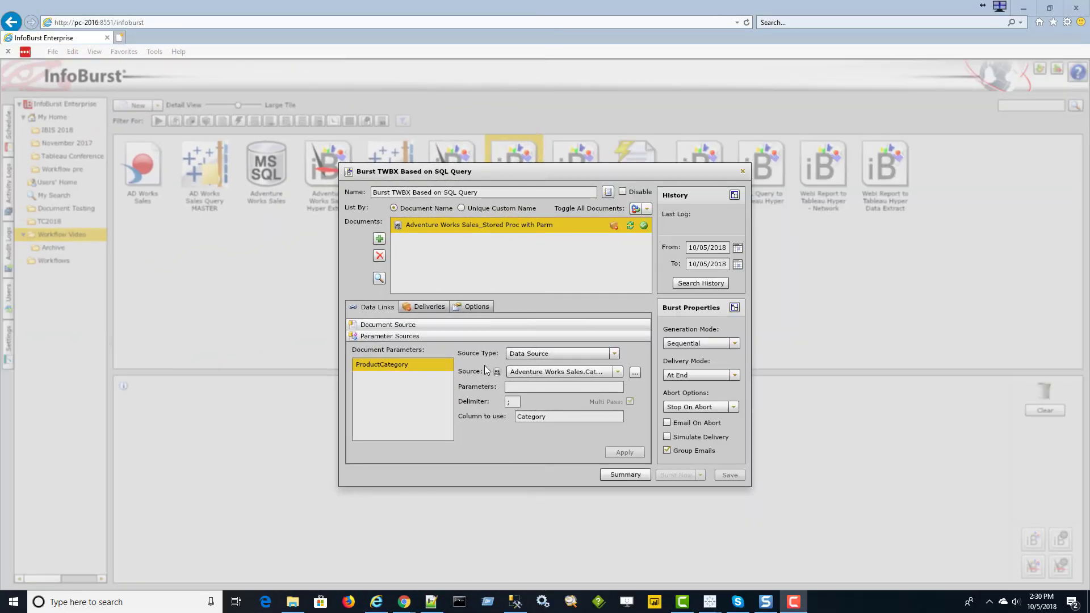
Create a blank delivery for the burst named 'Tableau Server', with Tableau Server as its destination
{"action": "left_click", "coordinate": [427, 307]}
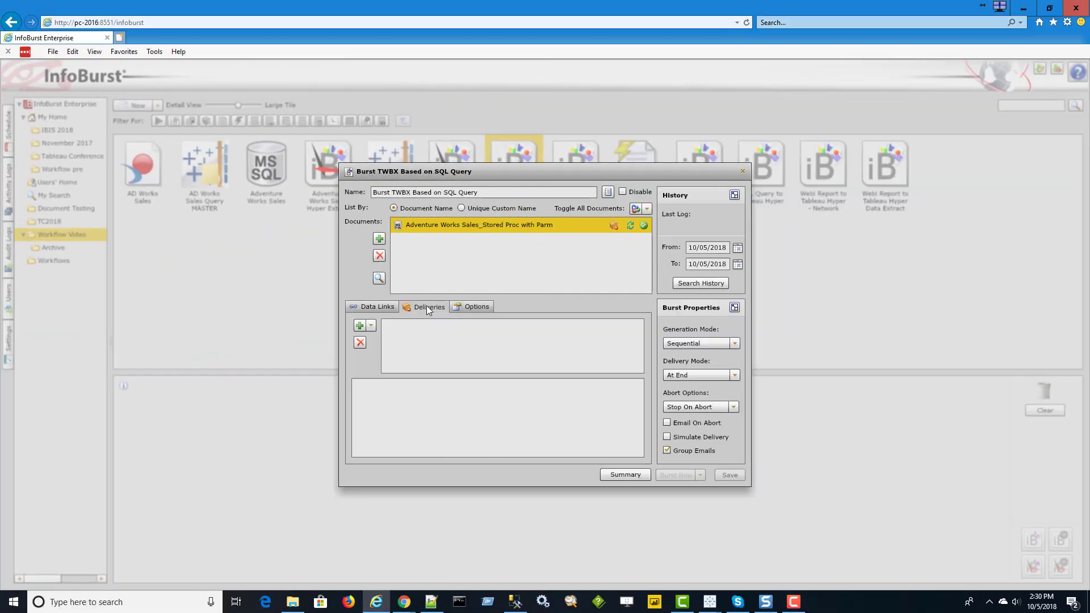
{"action": "left_click", "coordinate": [372, 325]}
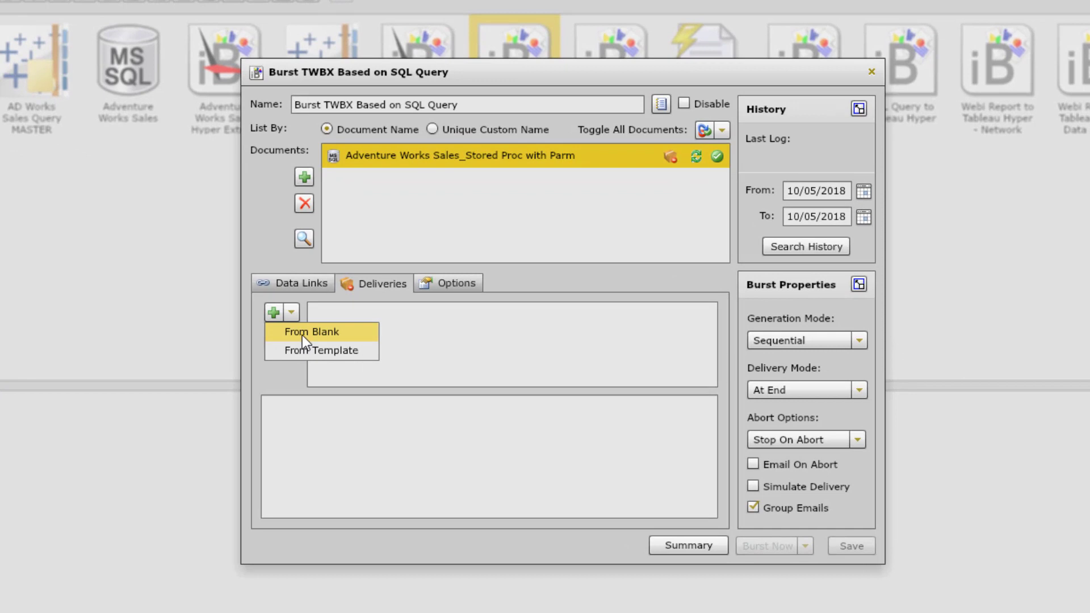
{"action": "left_click", "coordinate": [334, 331]}
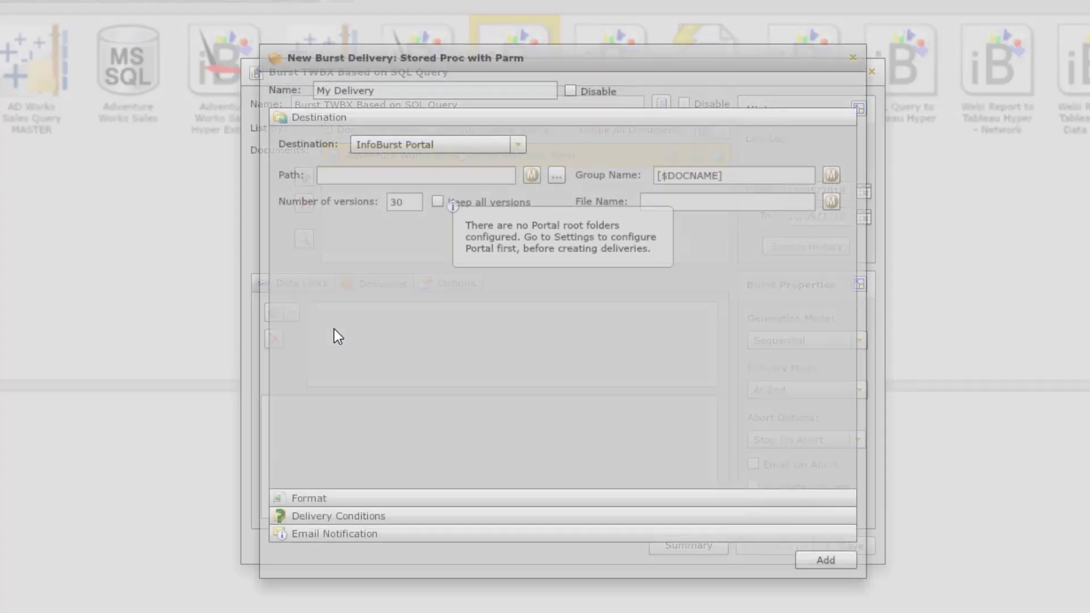
{"action": "left_click_drag", "start_coordinate": [400, 96], "coordinate": [297, 104]}
{"action": "type", "text": "Tableau Server"}
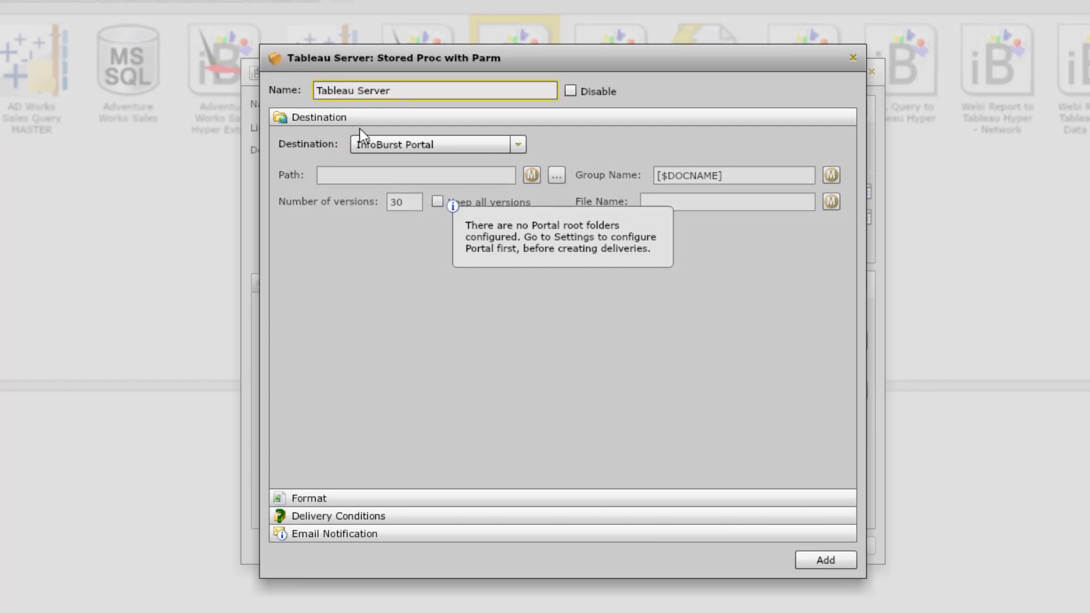
{"action": "left_click", "coordinate": [390, 141]}
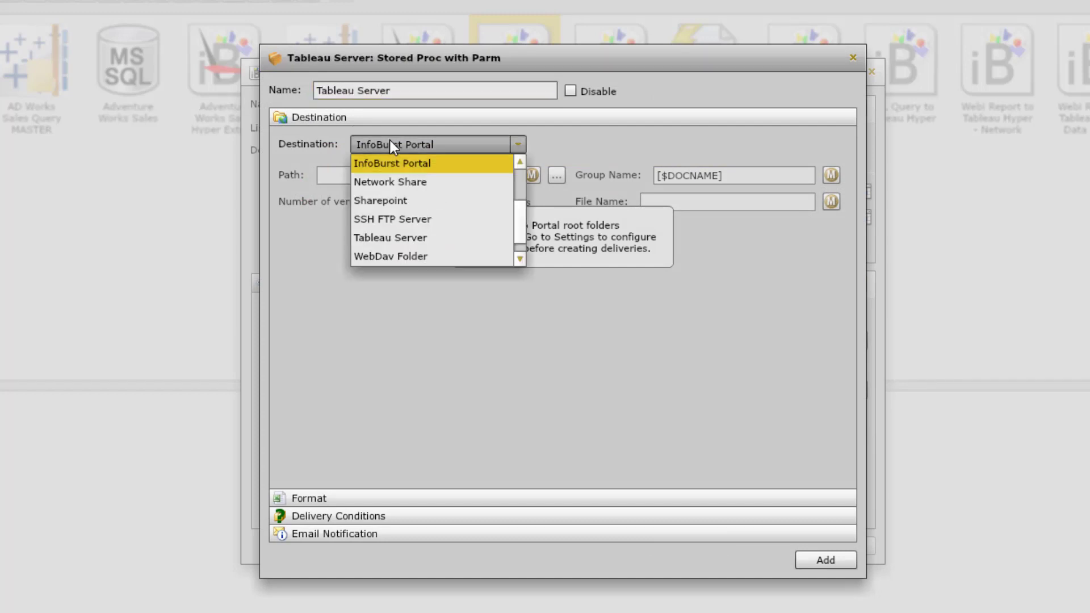
{"action": "left_click", "coordinate": [390, 244]}
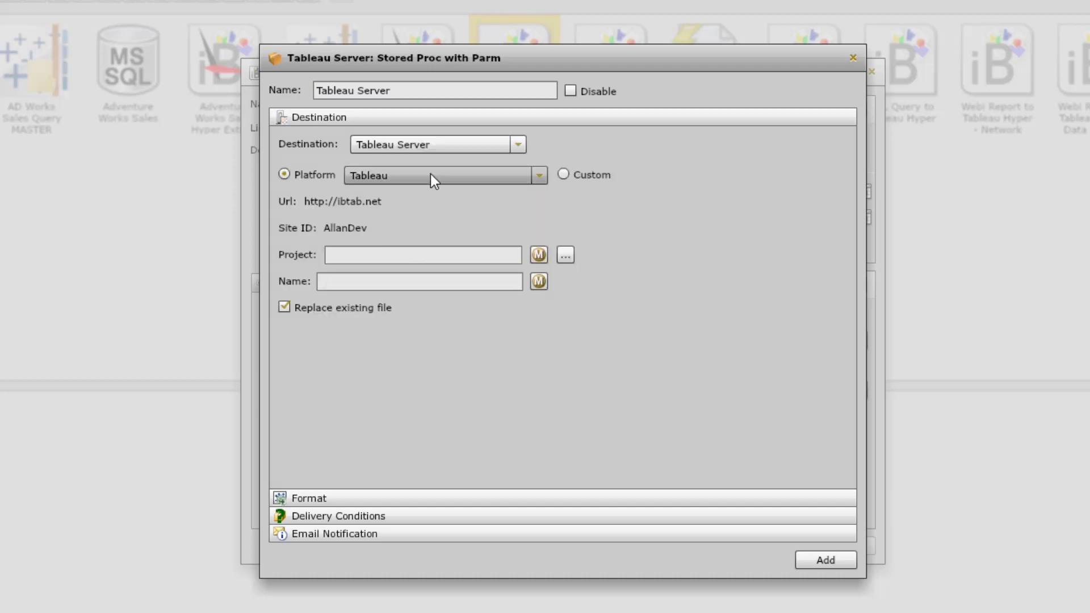
Choose IBTab Workflow Examples as the Tableau project that receives the delivery
{"action": "left_click", "coordinate": [565, 255]}
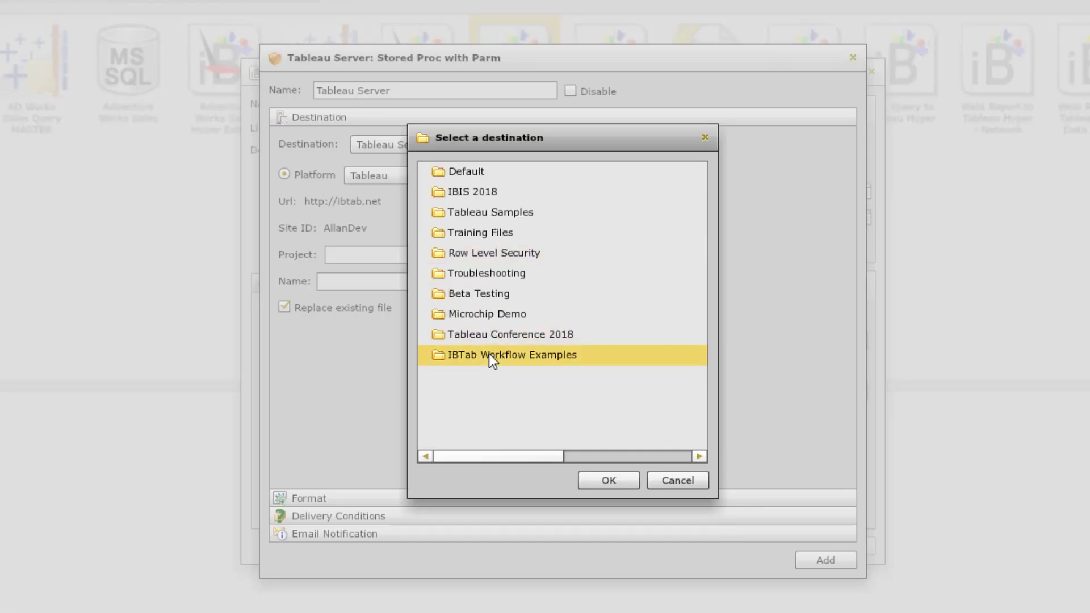
{"action": "left_click", "coordinate": [489, 356]}
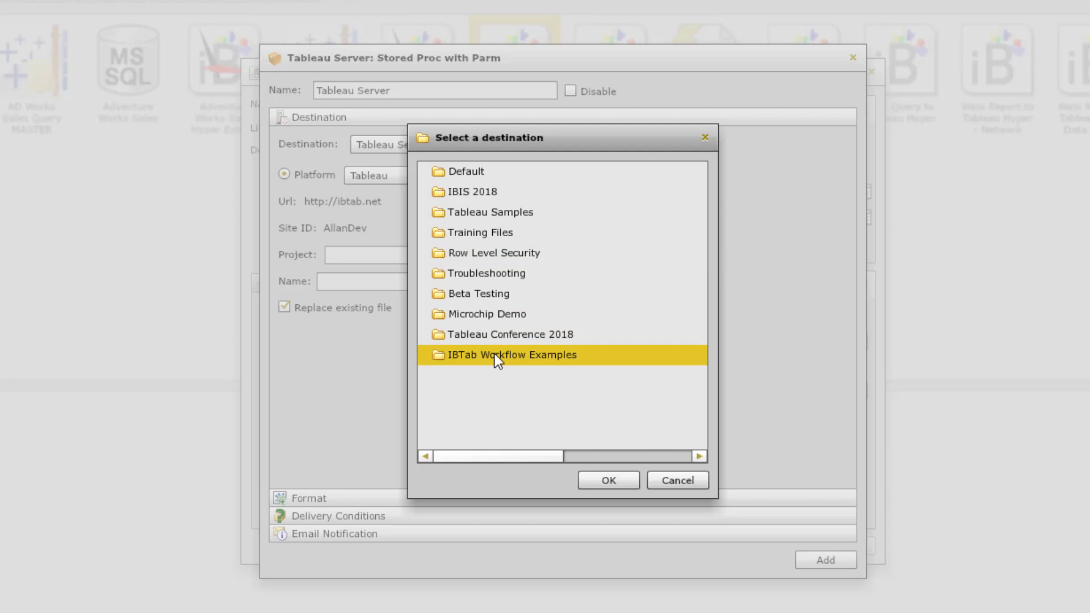
{"action": "left_click", "coordinate": [602, 477]}
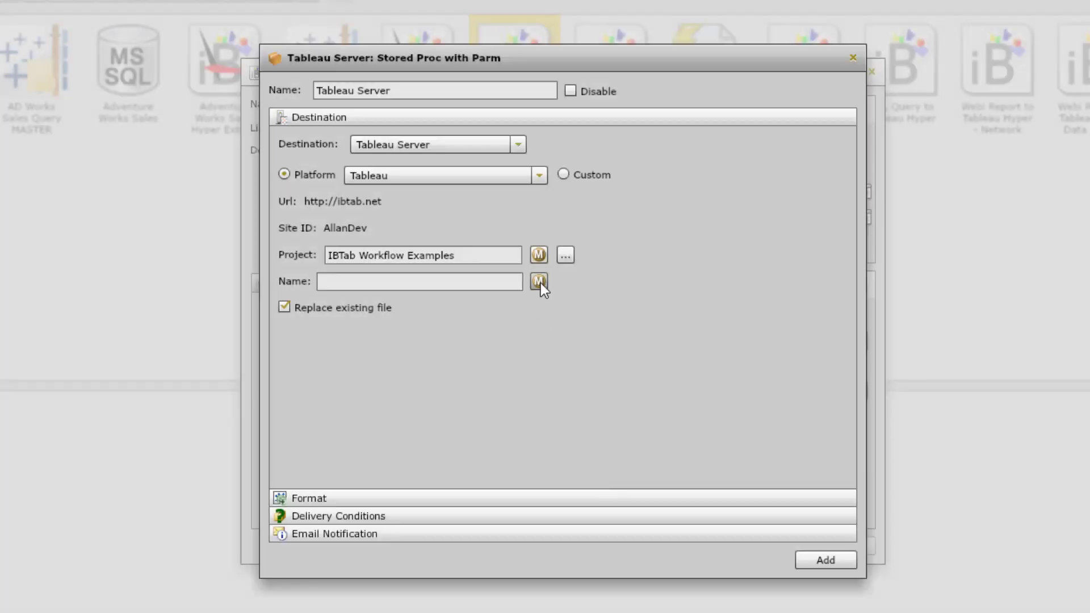
Build the published workbook's name as 'Sales Dashboard - [=ProductCategory]' using the ProductCategory macro
{"action": "left_click", "coordinate": [539, 282]}
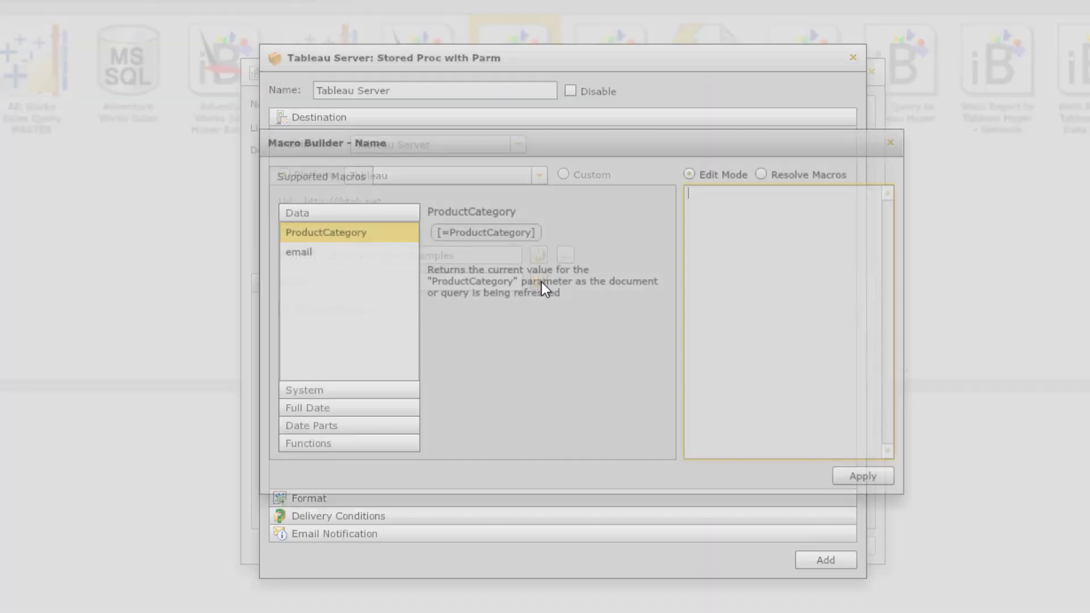
{"action": "type", "text": "Sa"}
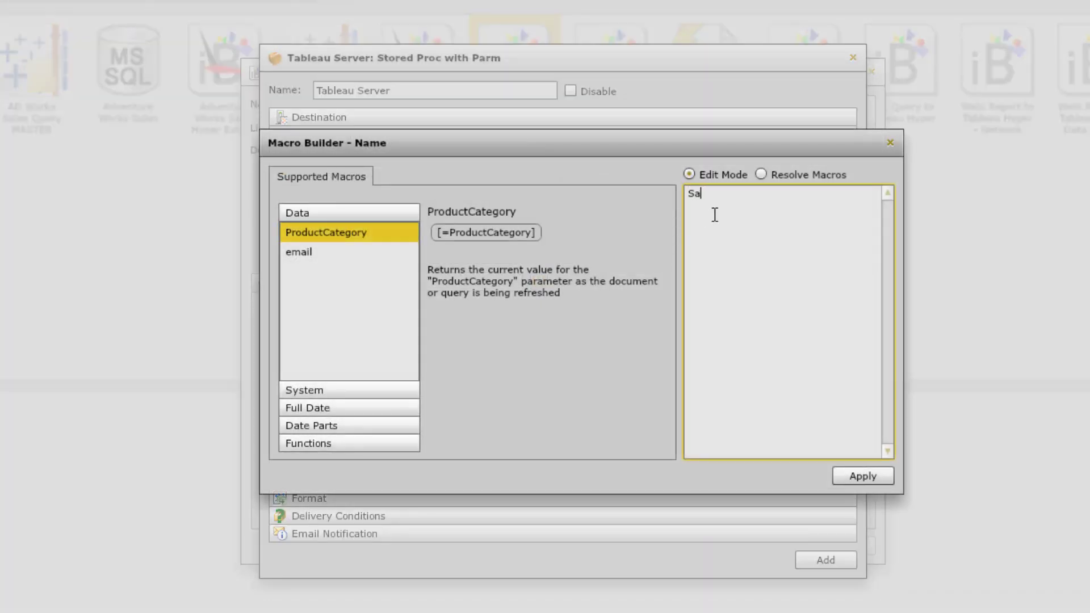
{"action": "type", "text": "les Dashboard -"}
{"action": "left_click_drag", "start_coordinate": [458, 237], "coordinate": [758, 227]}
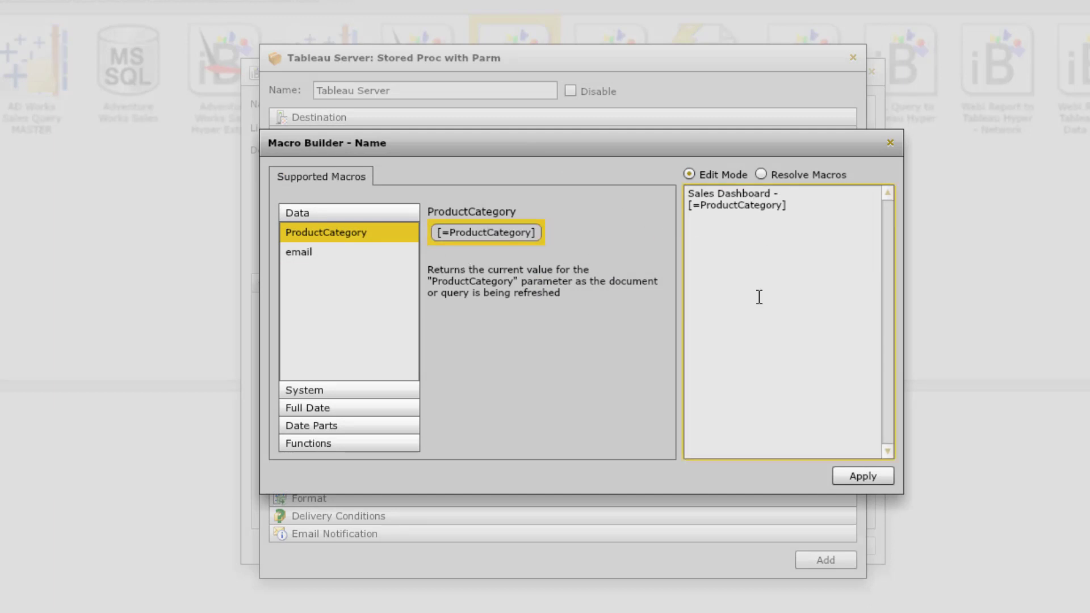
{"action": "left_click", "coordinate": [868, 474]}
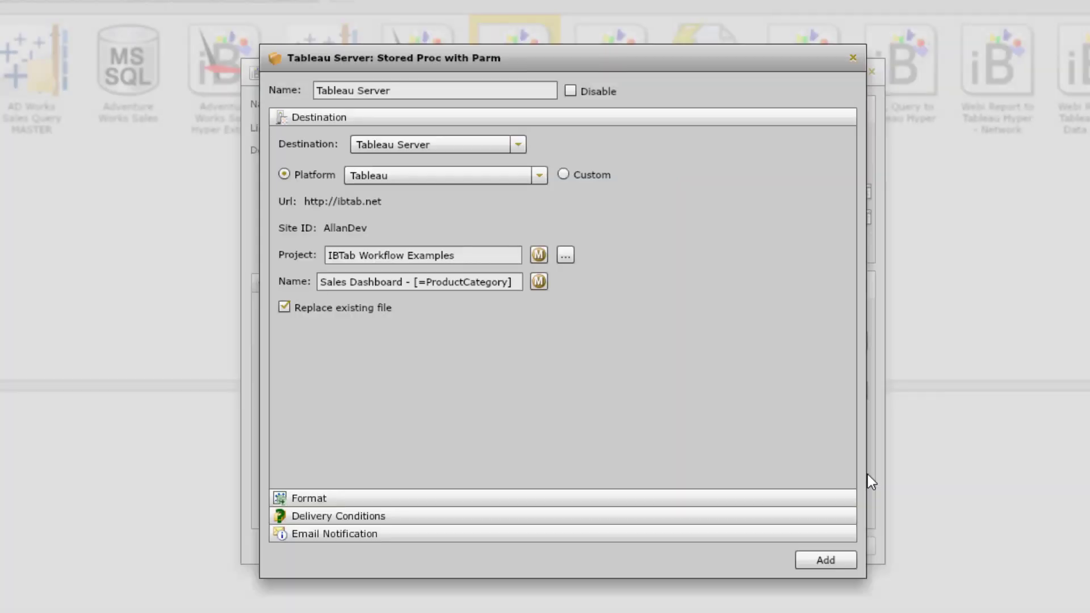
Set the delivery format to Tableau Packaged Workbook, embed AD Works Sales Query MASTER from Workflow Video, and add the delivery
{"action": "left_click", "coordinate": [305, 498]}
{"action": "left_click", "coordinate": [517, 161]}
{"action": "left_click", "coordinate": [416, 195]}
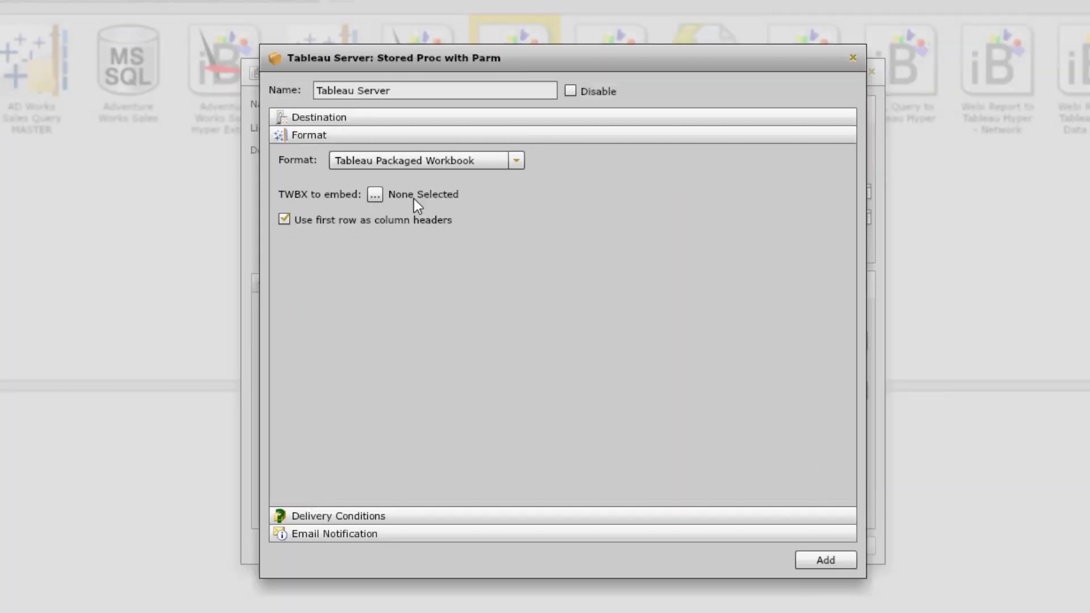
{"action": "left_click", "coordinate": [375, 194]}
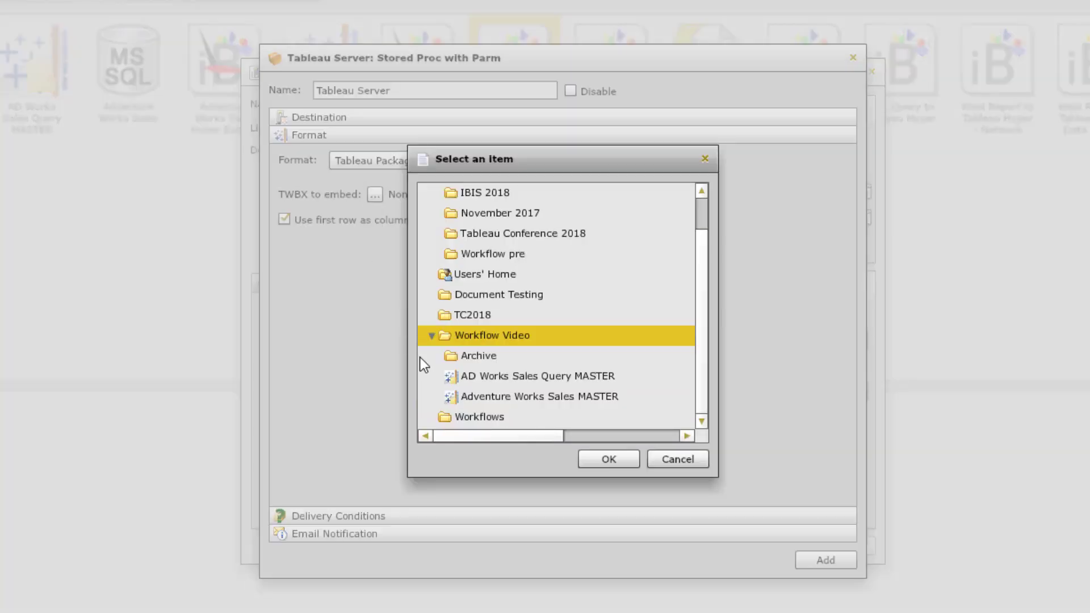
{"action": "left_click", "coordinate": [496, 377]}
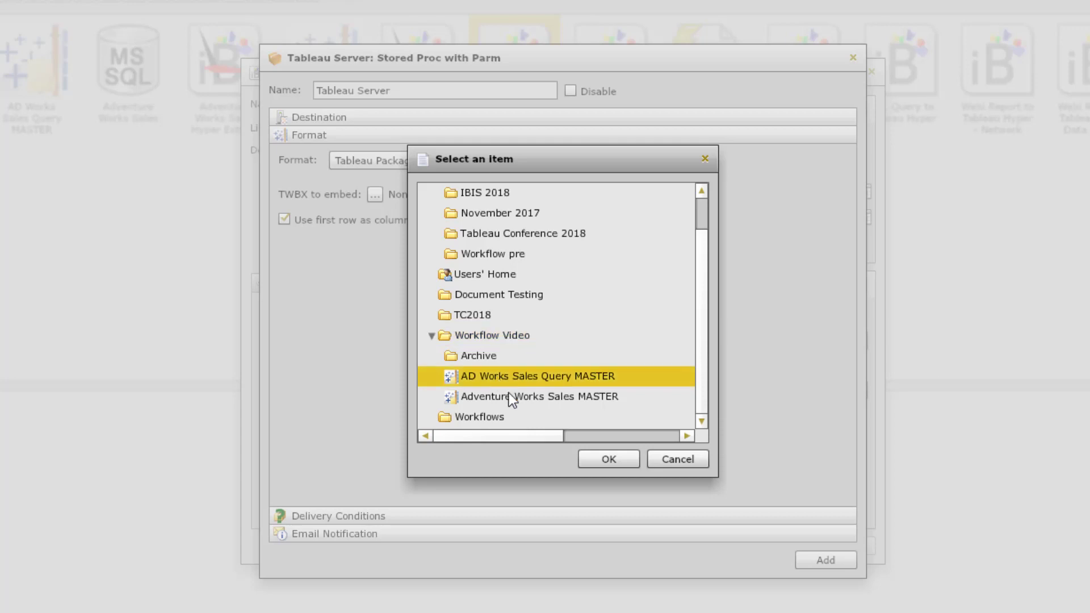
{"action": "left_click", "coordinate": [621, 461]}
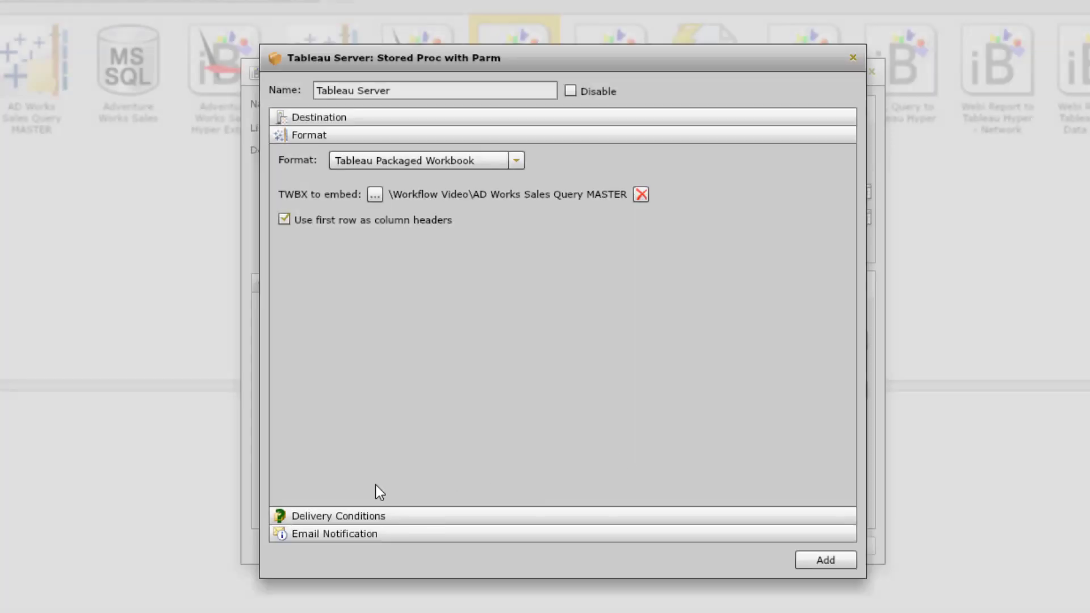
{"action": "left_click", "coordinate": [827, 561]}
Save the burst and run it immediately, viewing its activity log as a timeline
{"action": "left_click", "coordinate": [795, 549]}
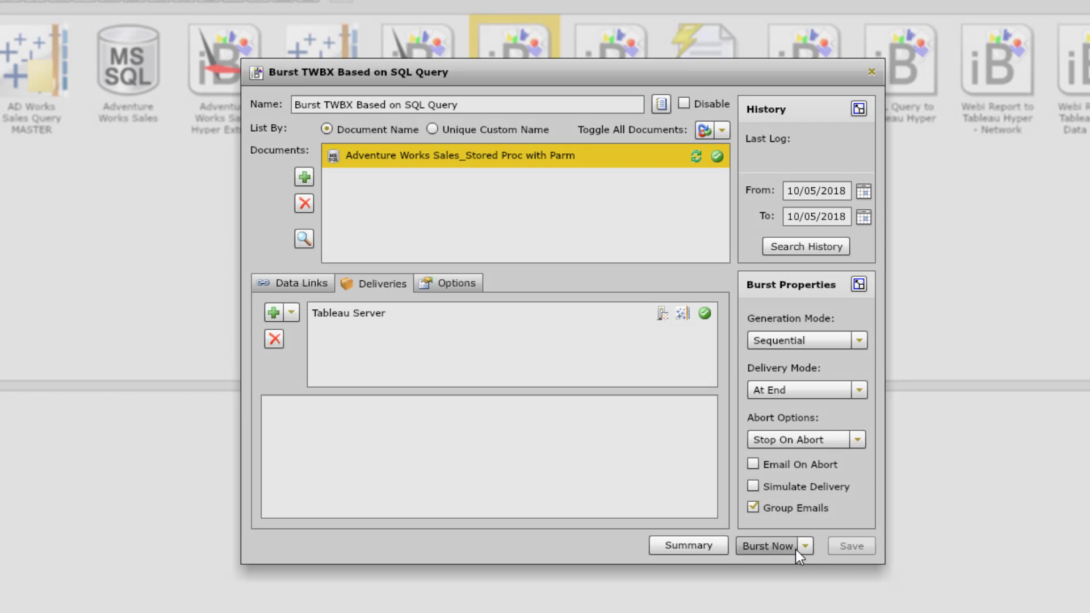
{"action": "left_click", "coordinate": [774, 545]}
{"action": "left_click", "coordinate": [374, 226]}
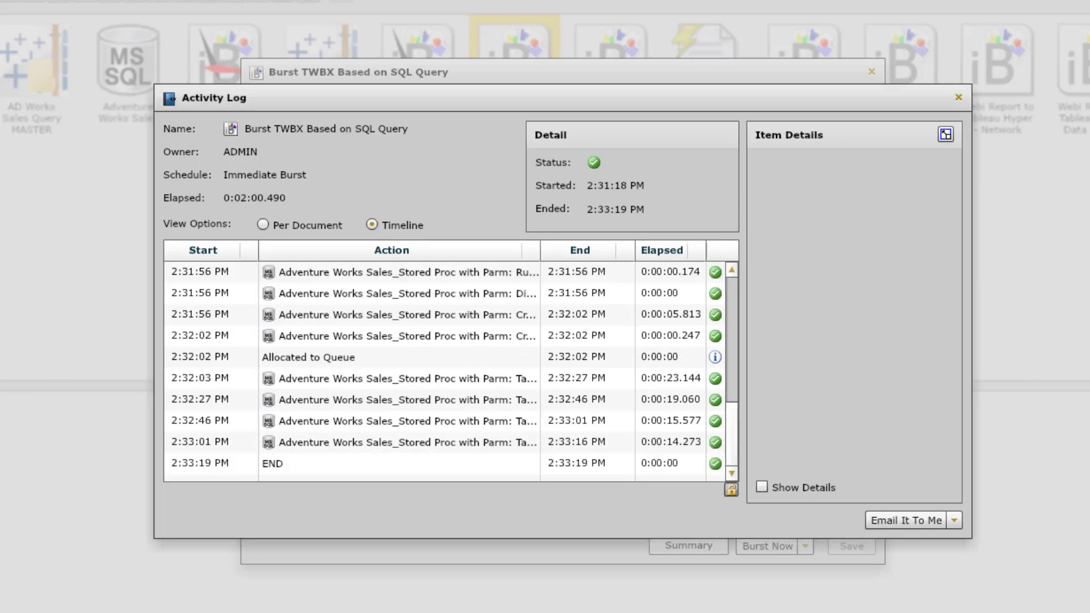
Examine the END and Tableau upload entries in the activity log and review the earlier timeline actions
{"action": "left_click", "coordinate": [485, 462]}
{"action": "left_click", "coordinate": [467, 442]}
{"action": "left_click", "coordinate": [417, 462]}
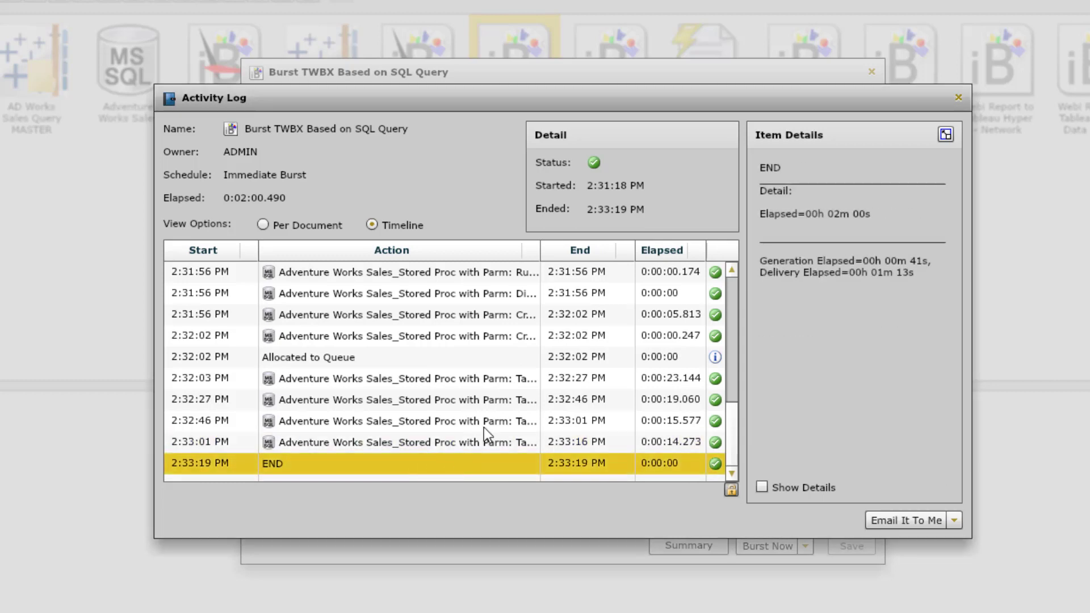
{"action": "left_click_drag", "start_coordinate": [729, 410], "coordinate": [744, 296]}
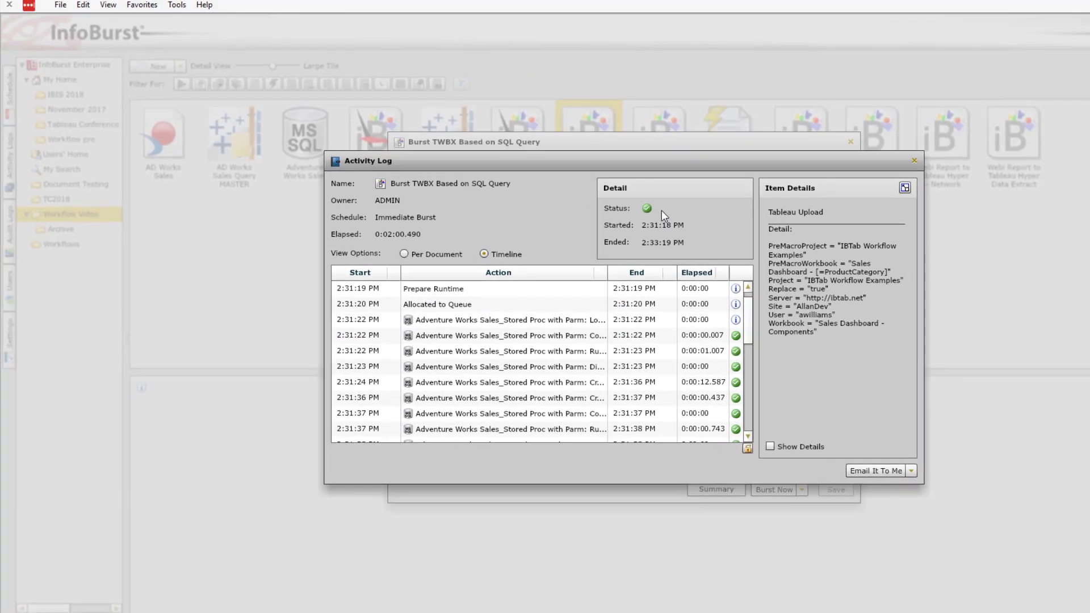
Switch to Tableau Server in Chrome and open the Sales Dashboard view of the 'Sales Dashboard - Clothing' workbook in IBTab Workflow Examples
{"action": "mouse_move", "coordinate": [463, 612]}
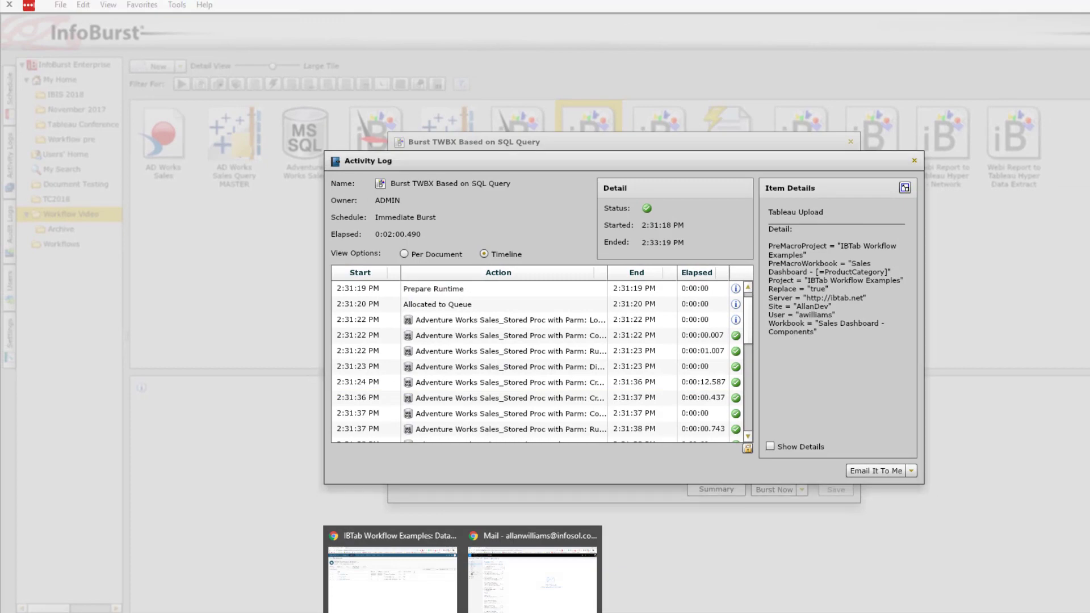
{"action": "left_click", "coordinate": [397, 601]}
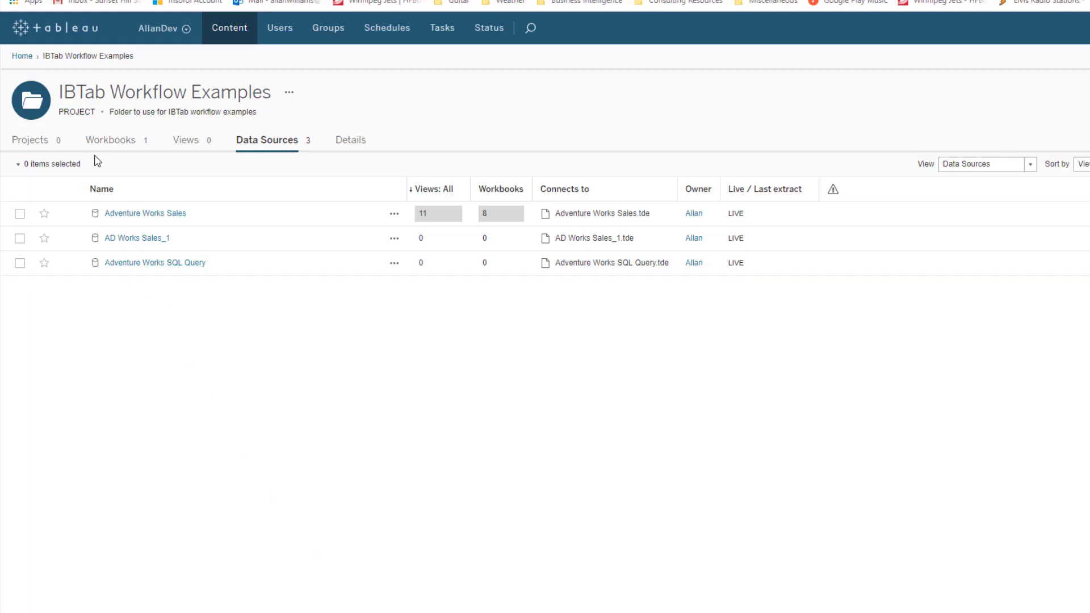
{"action": "left_click", "coordinate": [105, 146]}
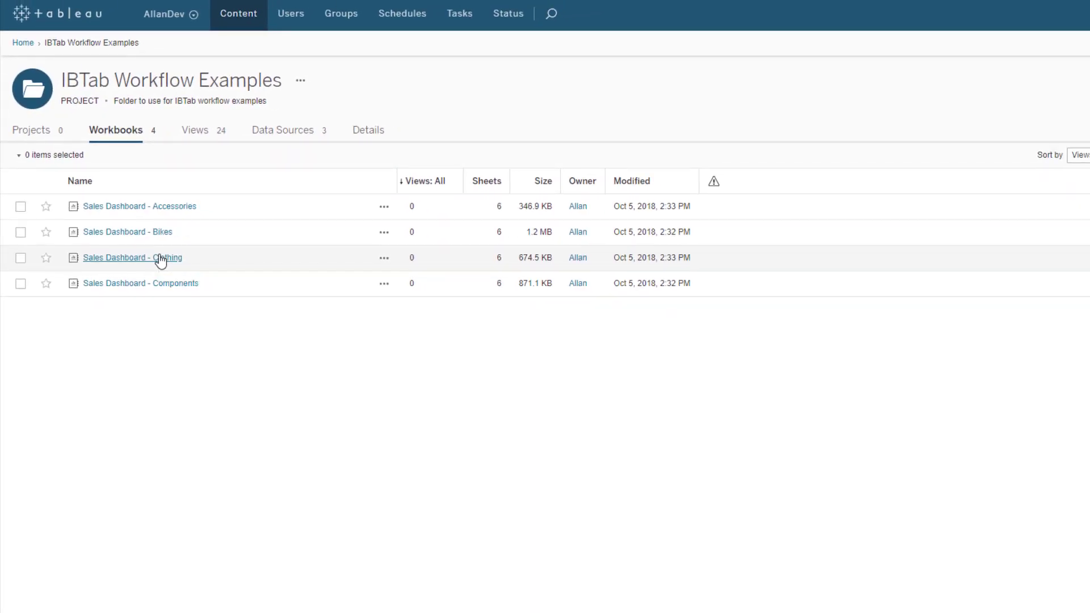
{"action": "left_click", "coordinate": [161, 259]}
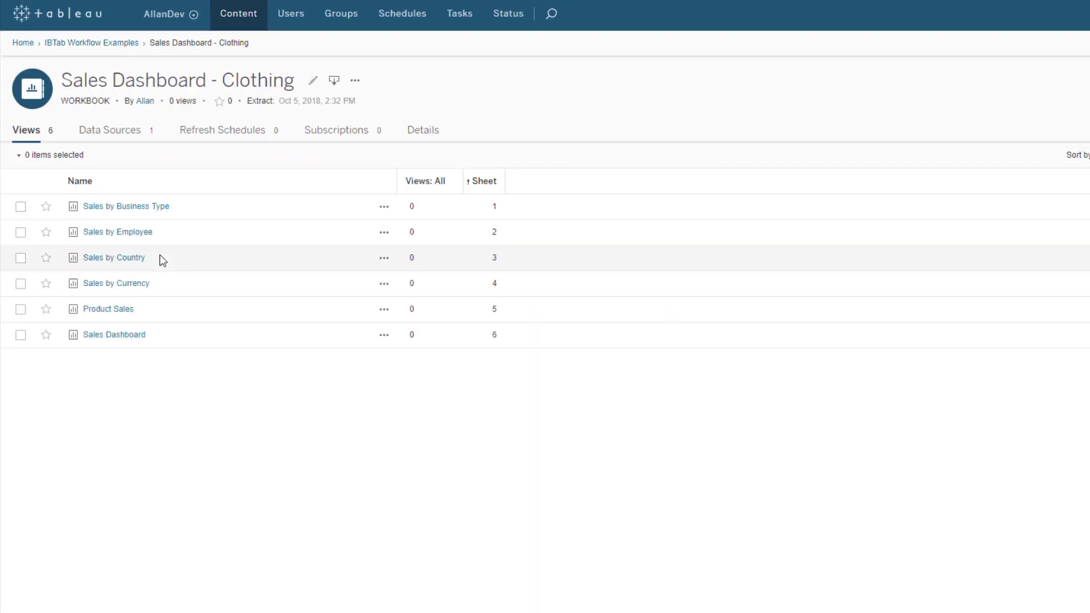
{"action": "left_click", "coordinate": [114, 336]}
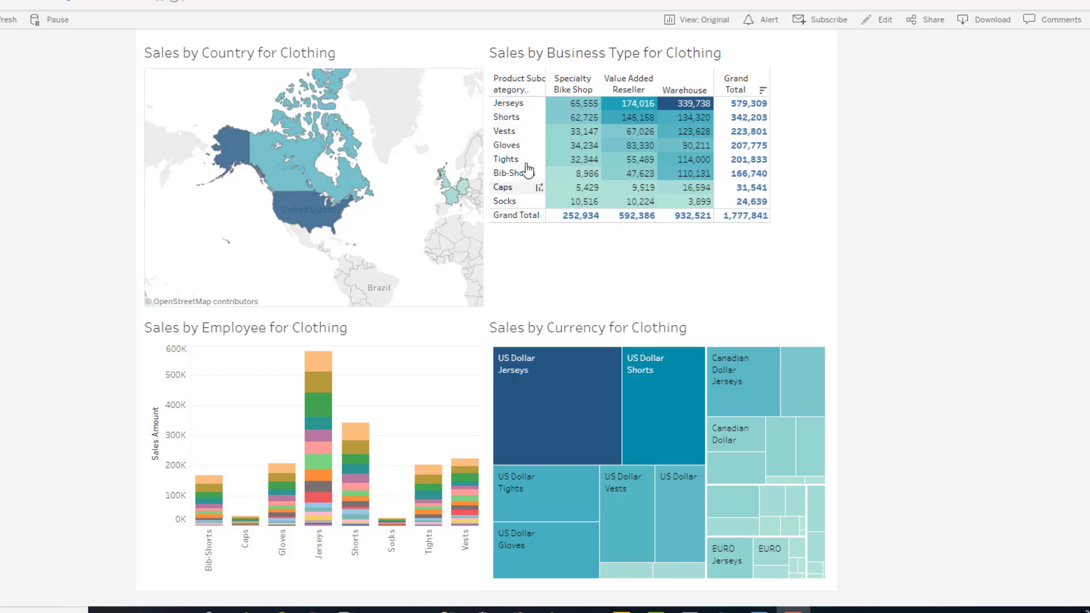
Test the dashboard's filtering by Specialty Bike Shop vests and by Canada, clear both, and return to the IBTab Workflow Examples workbooks
{"action": "left_click", "coordinate": [572, 138]}
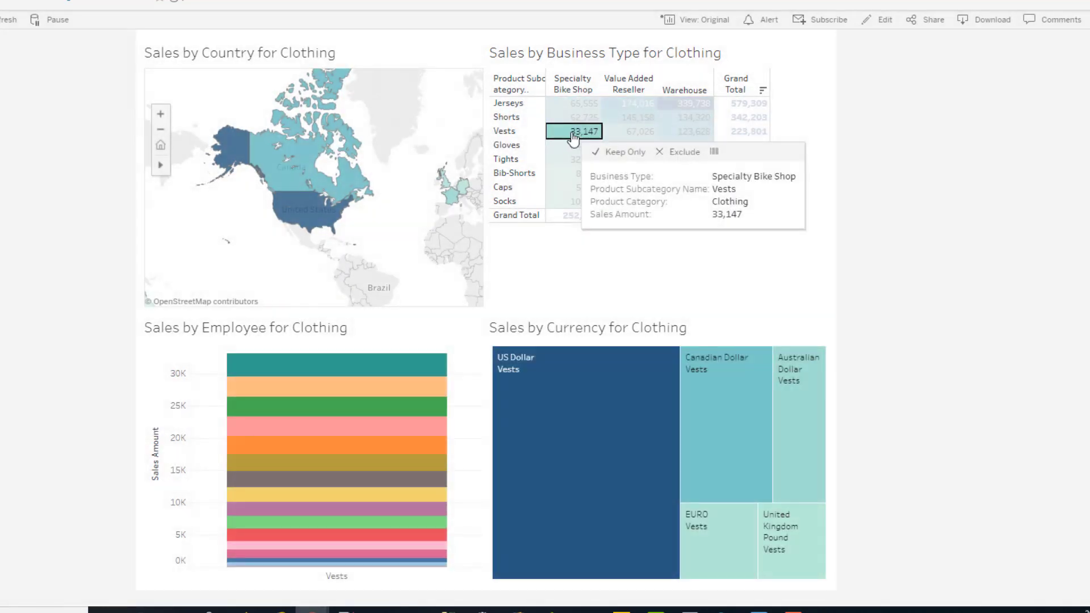
{"action": "left_click", "coordinate": [559, 131]}
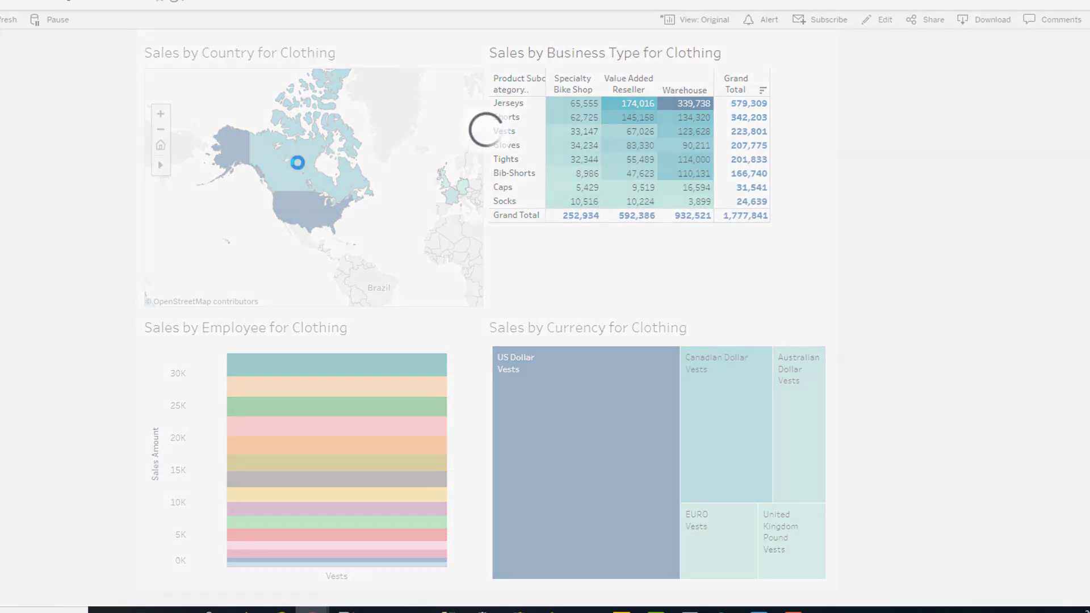
{"action": "left_click", "coordinate": [298, 165]}
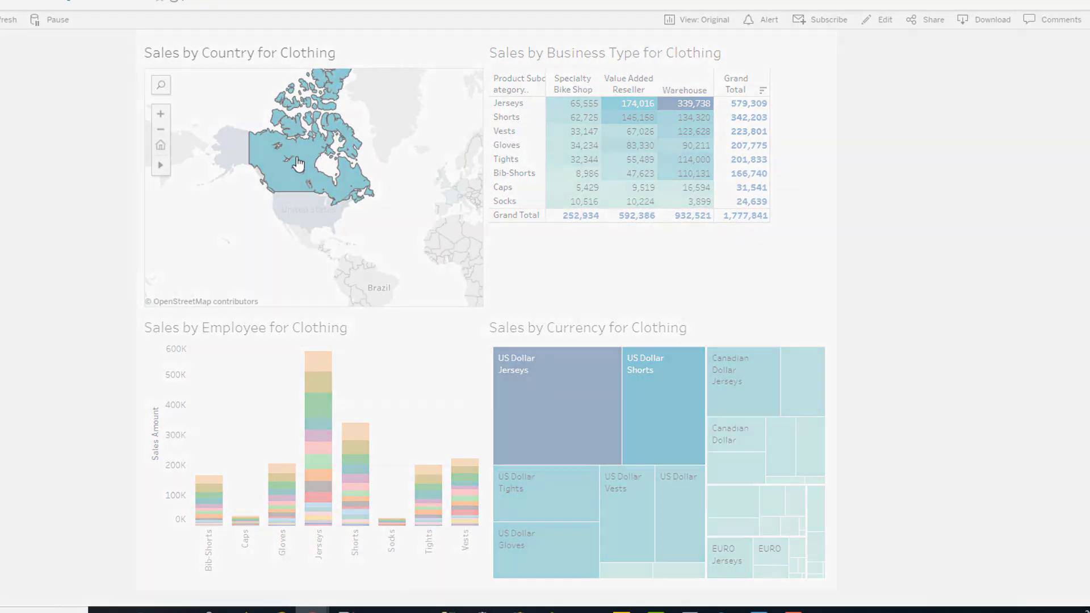
{"action": "left_click", "coordinate": [298, 164]}
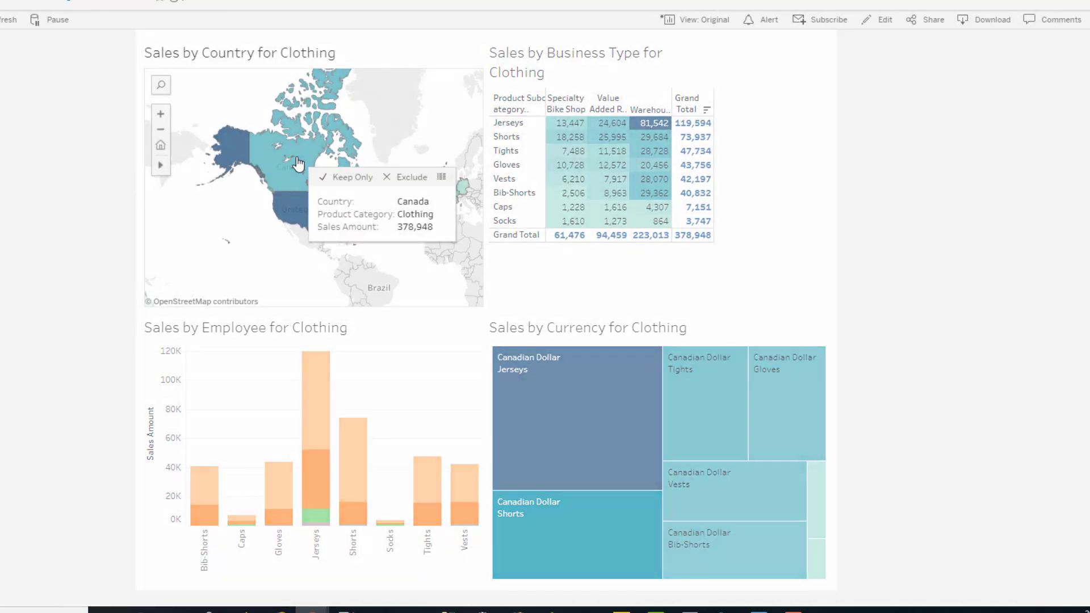
{"action": "mouse_move", "coordinate": [648, 371]}
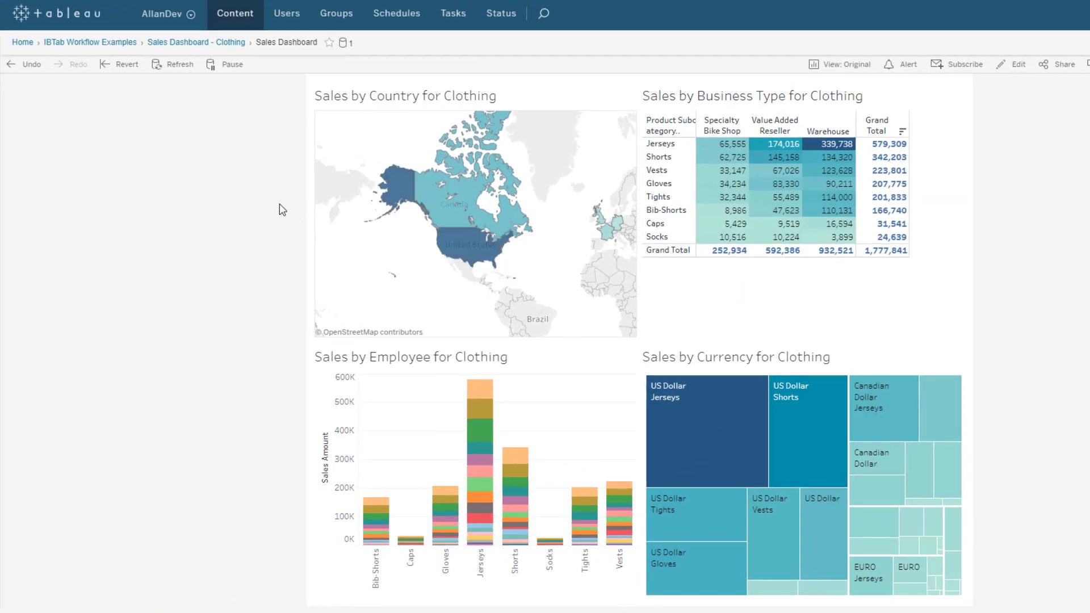
{"action": "left_click", "coordinate": [89, 43]}
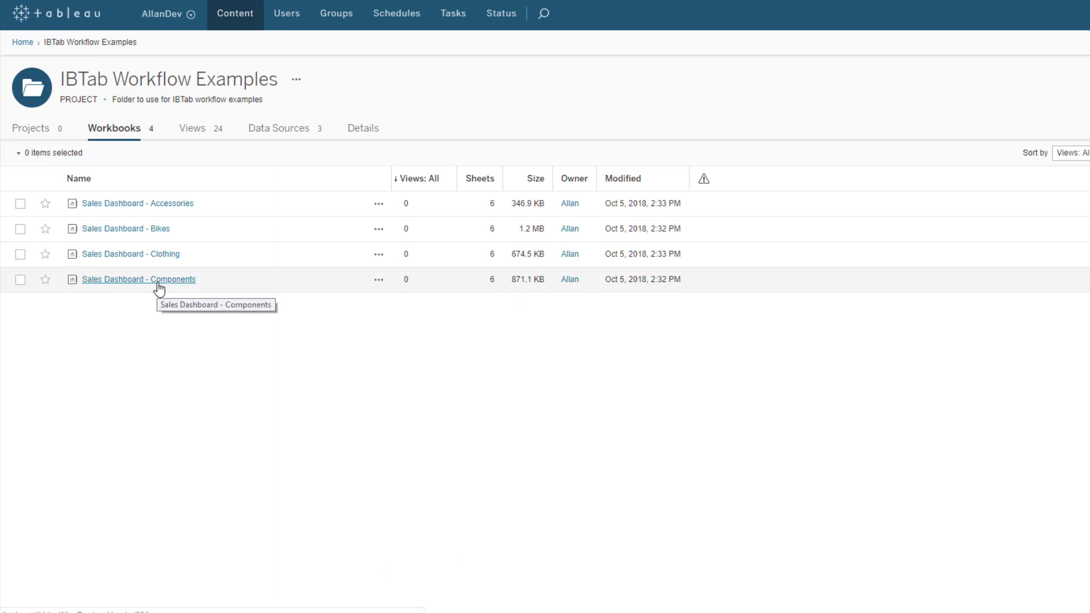
Check the project's subprojects, switch back to InfoBurst, and start a blank delivery named 'Tableau Server Projects' with Tableau Server as its destination
{"action": "left_click", "coordinate": [41, 136]}
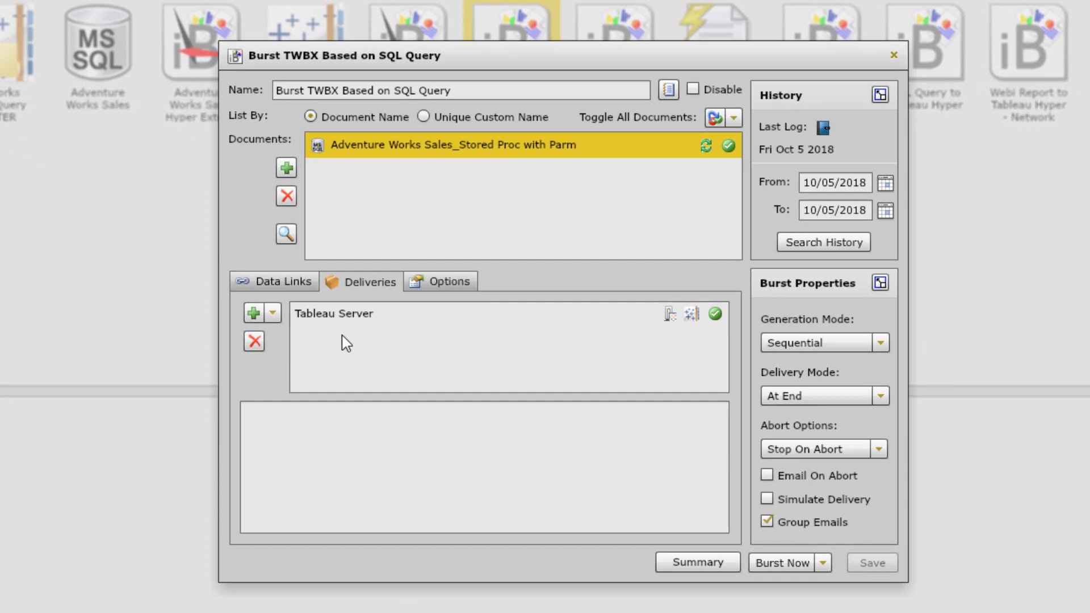
{"action": "left_click", "coordinate": [268, 311]}
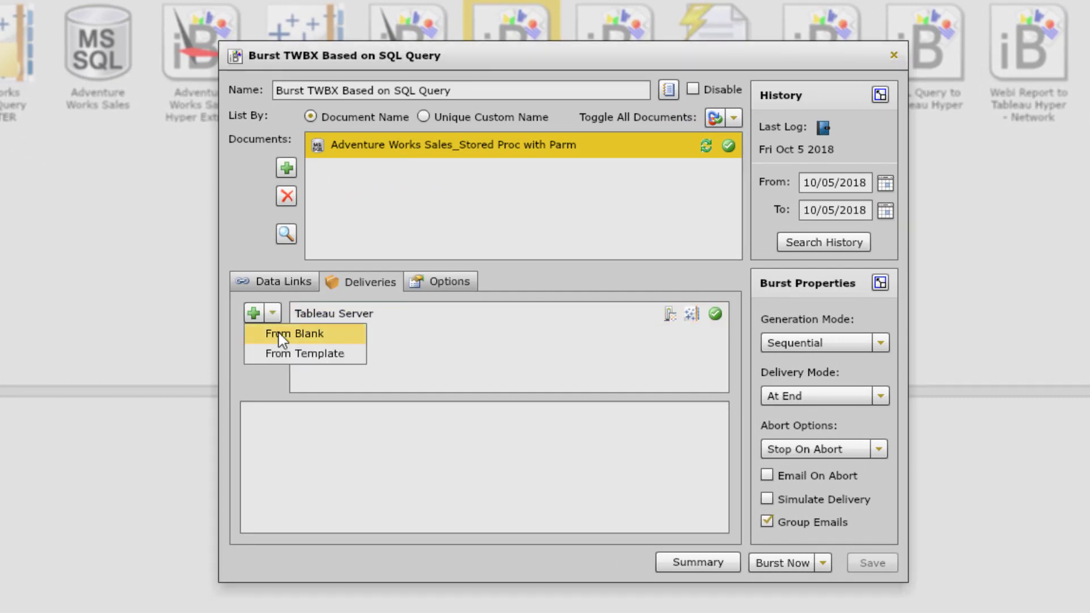
{"action": "left_click", "coordinate": [280, 333]}
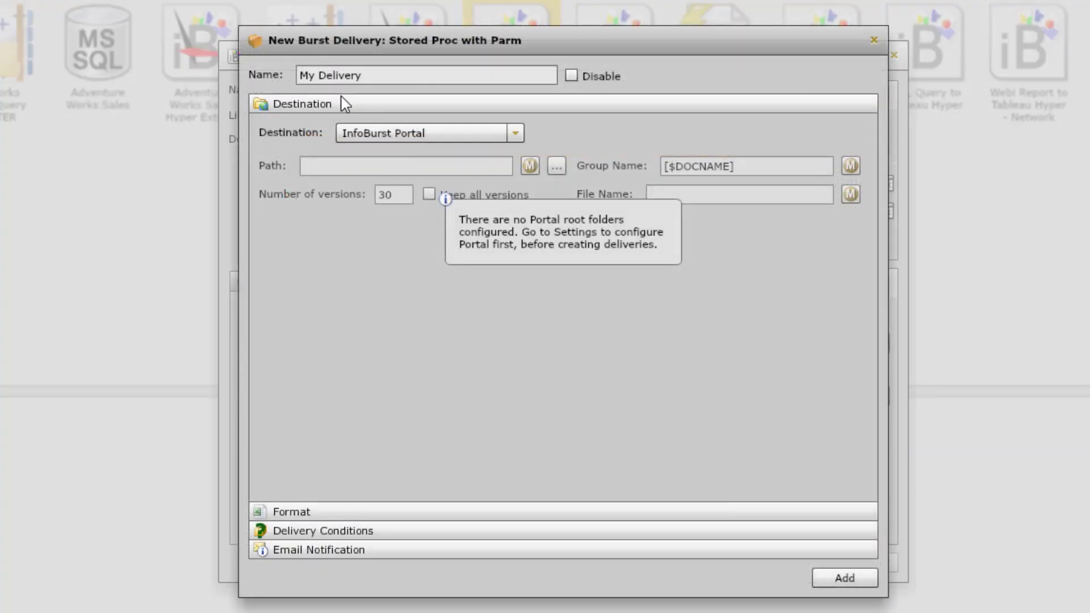
{"action": "triple_click", "coordinate": [371, 80]}
{"action": "type", "text": "Tableau "}
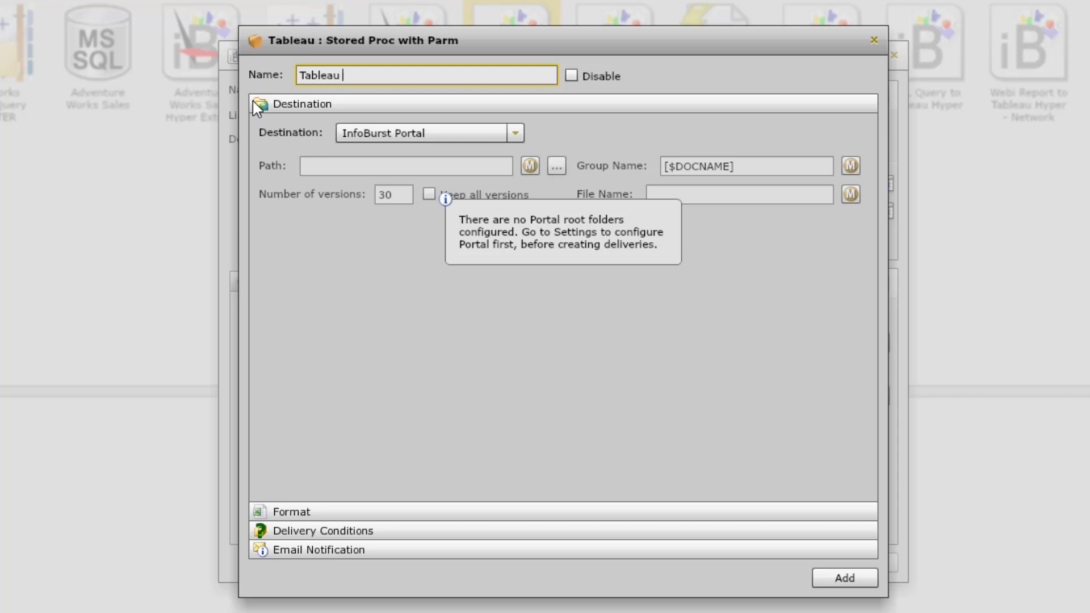
{"action": "type", "text": "Server Project"}
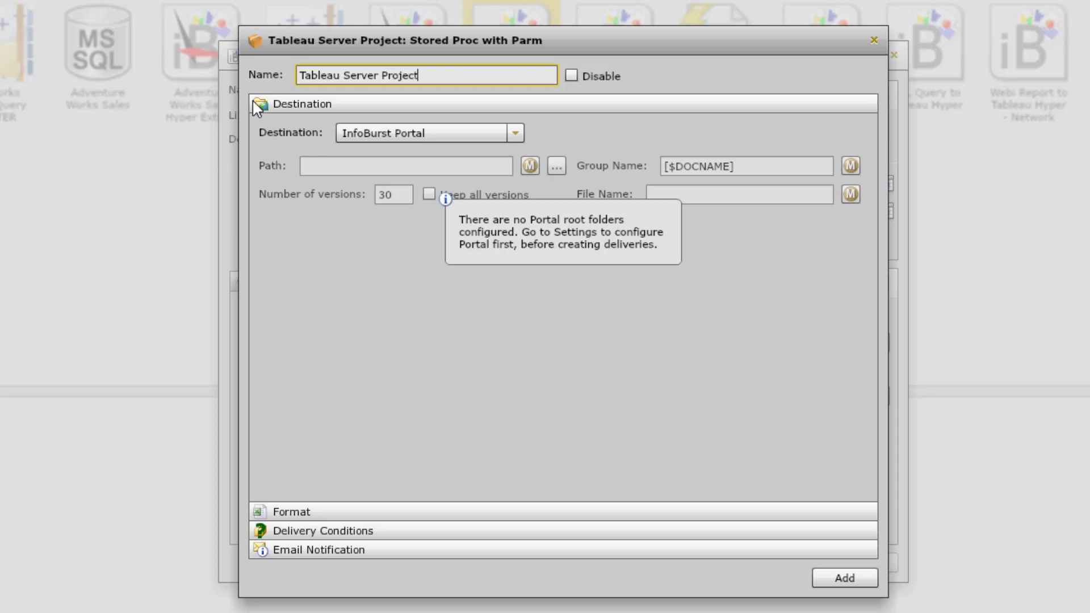
{"action": "type", "text": "s"}
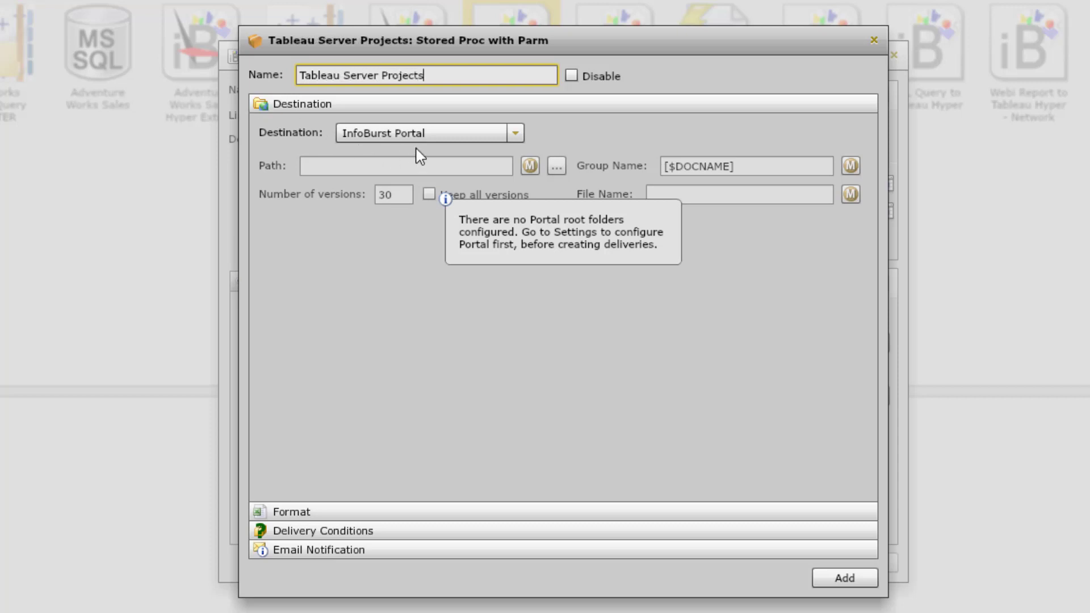
{"action": "left_click", "coordinate": [428, 135]}
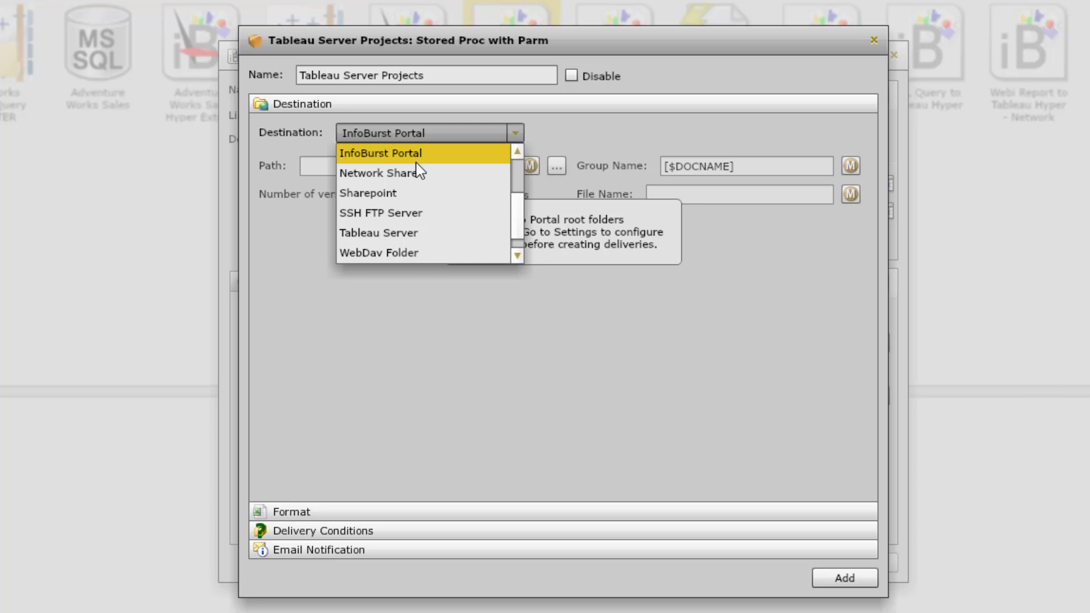
{"action": "left_click", "coordinate": [396, 234]}
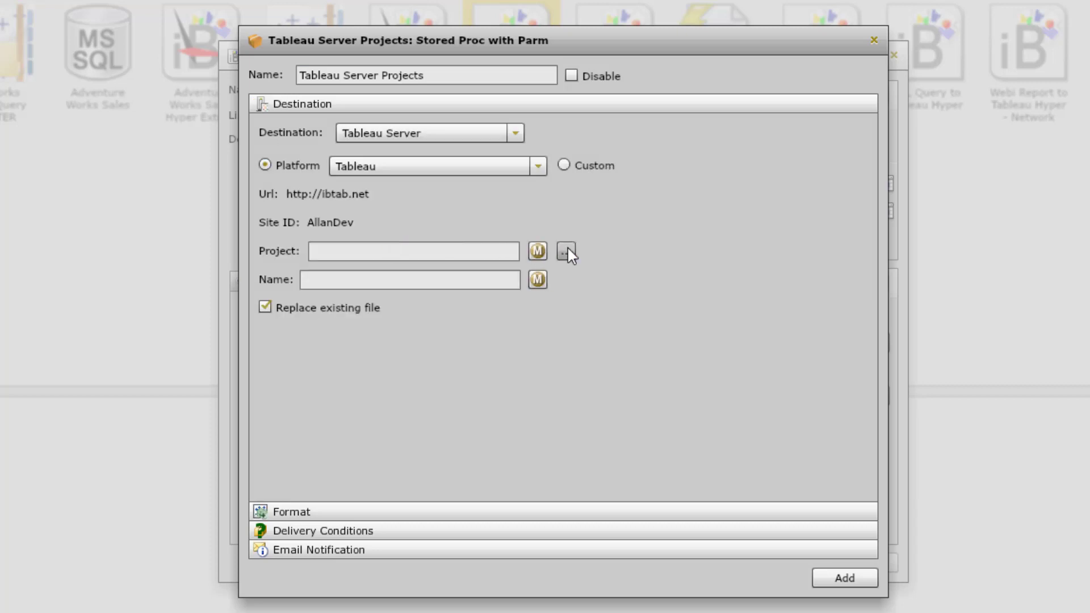
Set the delivery's project to 'IBTab Workflow Examples\[=ProductCategory]' using the destination browser and the ProductCategory macro
{"action": "left_click", "coordinate": [411, 248]}
{"action": "left_click", "coordinate": [567, 251]}
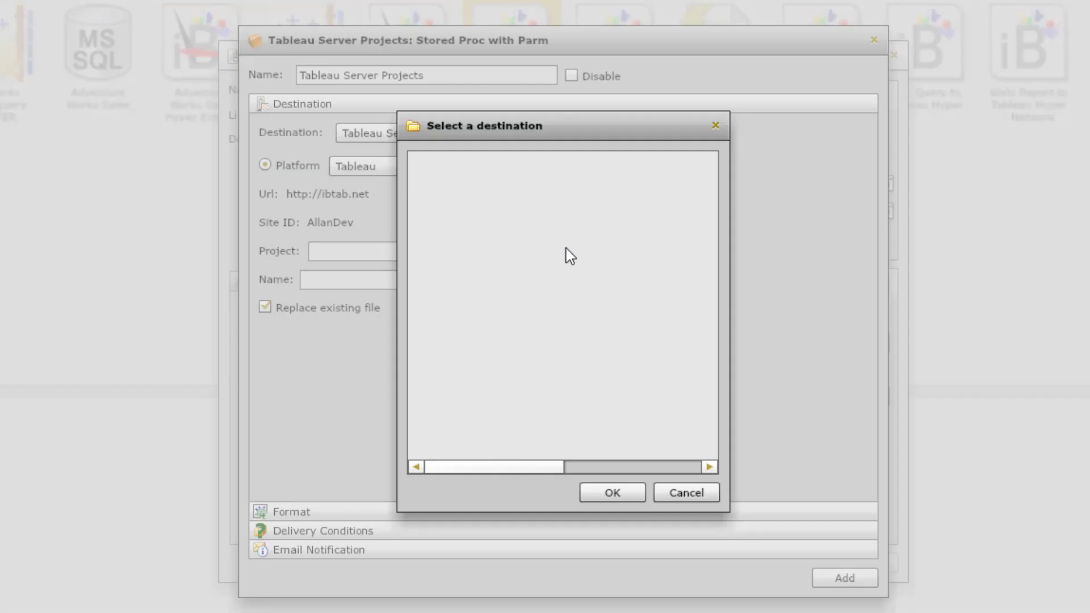
{"action": "left_click", "coordinate": [496, 359]}
{"action": "left_click", "coordinate": [603, 493]}
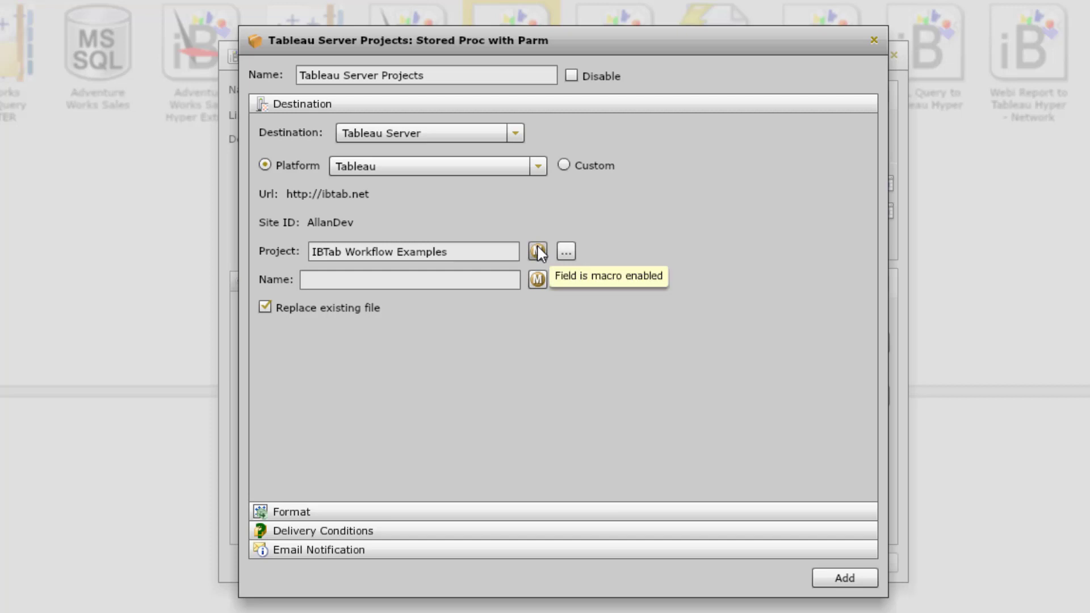
{"action": "left_click", "coordinate": [537, 251]}
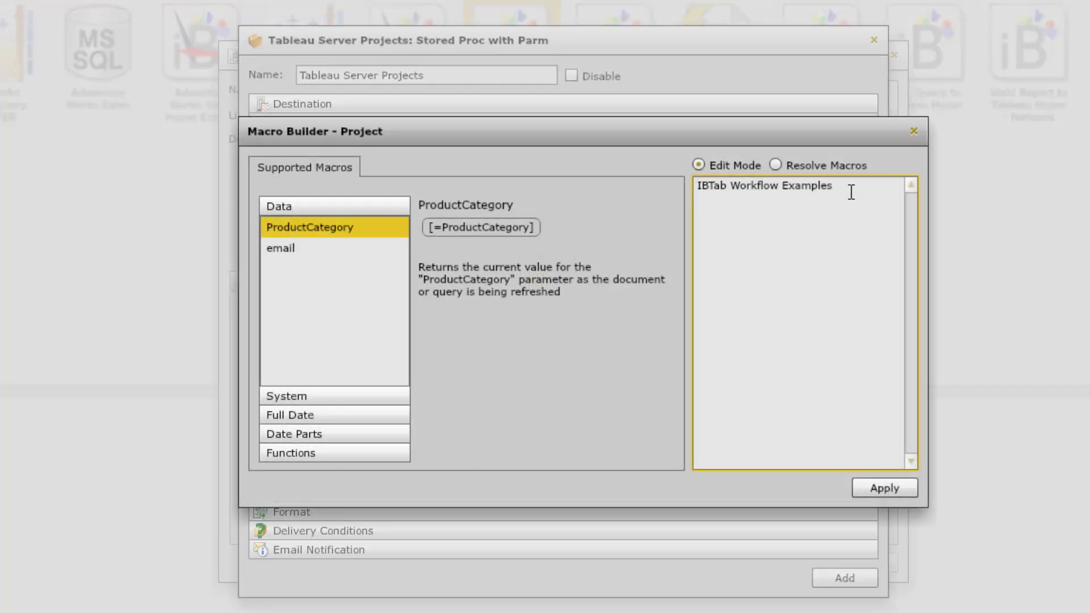
{"action": "type", "text": "\\"}
{"action": "left_click_drag", "start_coordinate": [457, 234], "coordinate": [791, 233]}
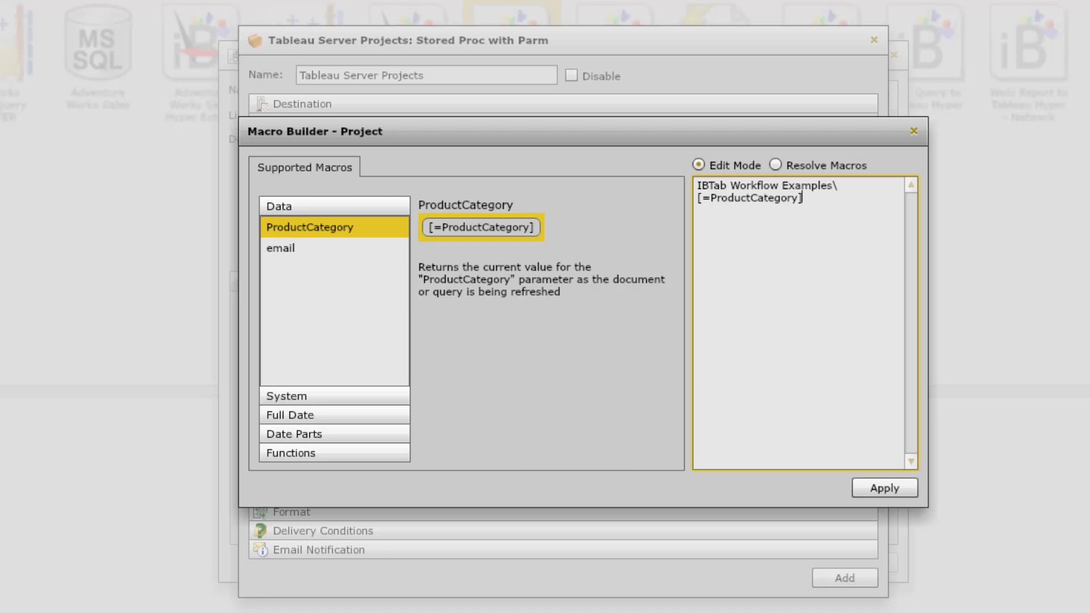
{"action": "left_click", "coordinate": [853, 489]}
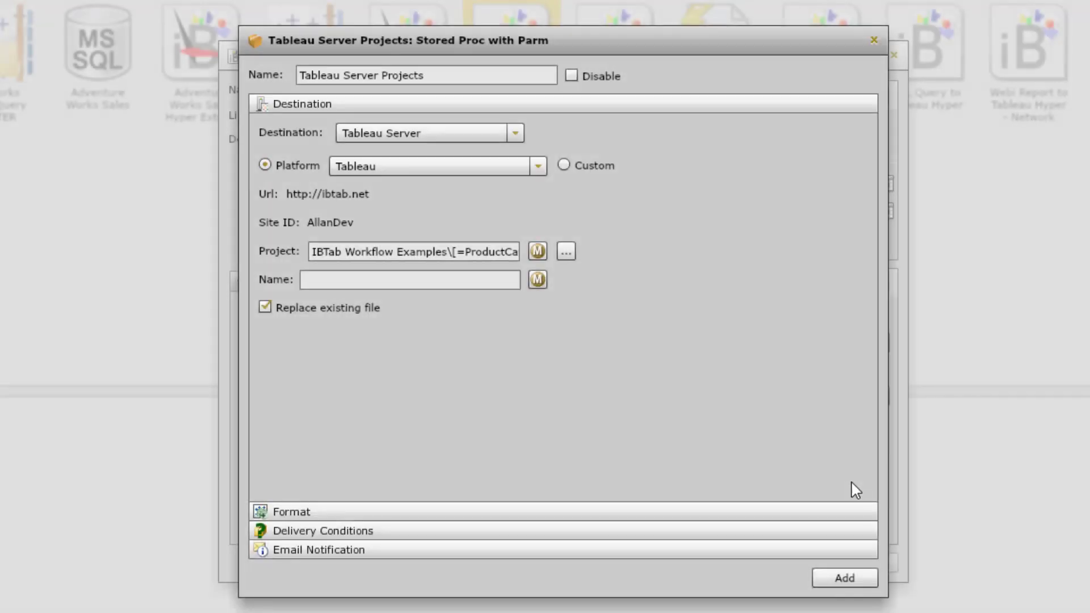
Set the published workbook name to 'Sales for [=ProductCategory]' using the Macro Builder
{"action": "left_click", "coordinate": [538, 279]}
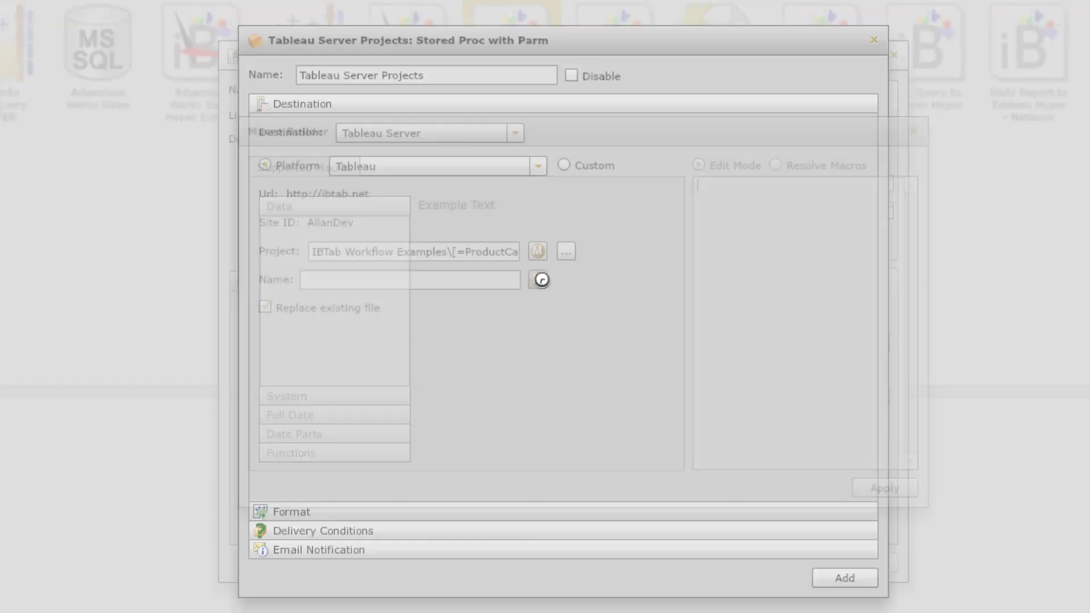
{"action": "type", "text": "Sales for"}
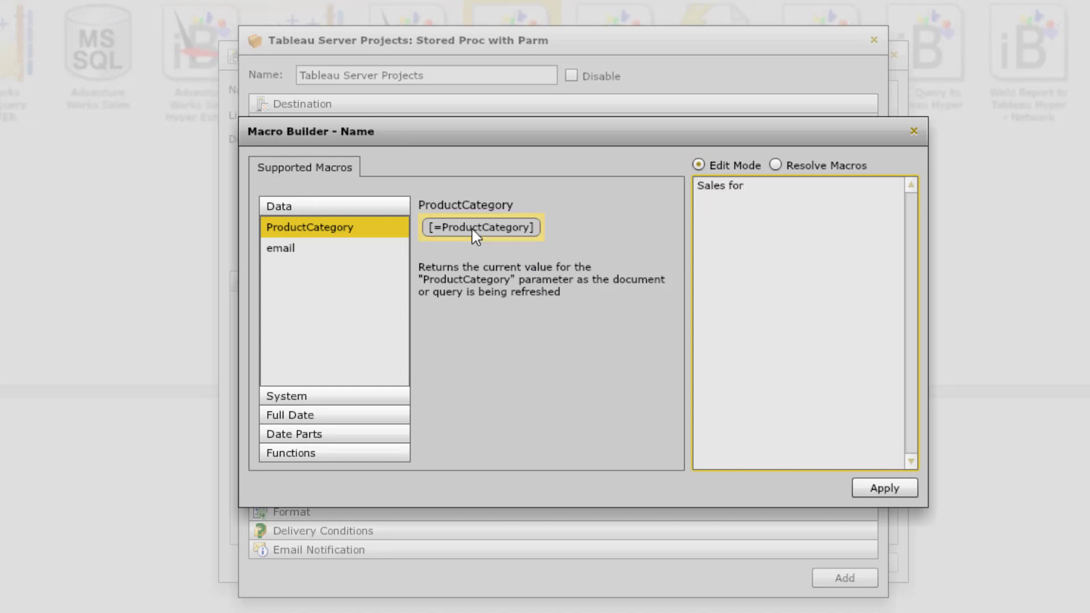
{"action": "left_click_drag", "start_coordinate": [458, 227], "coordinate": [806, 206]}
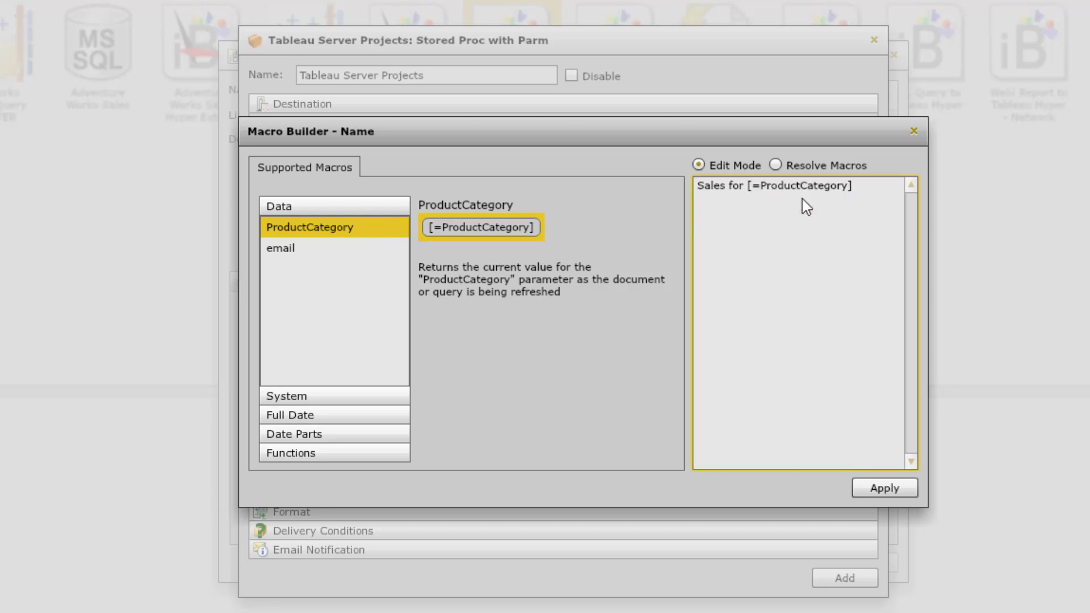
{"action": "left_click", "coordinate": [876, 489]}
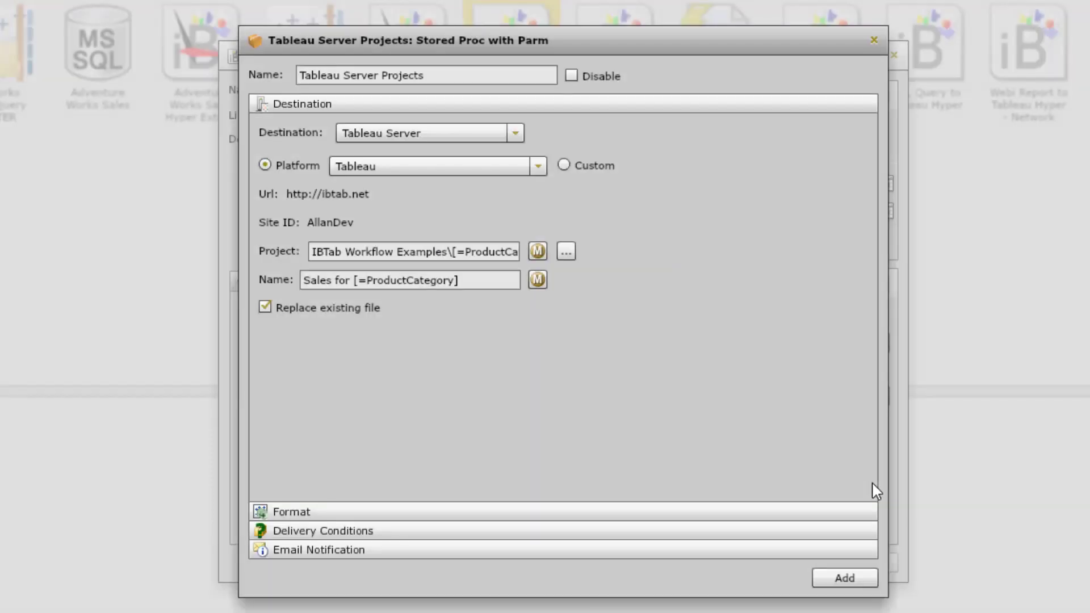
Set the format to Tableau Packaged Workbook, embed the 'AD Works Sales Query MASTER' TWBX, and add the delivery to the burst
{"action": "left_click", "coordinate": [339, 513]}
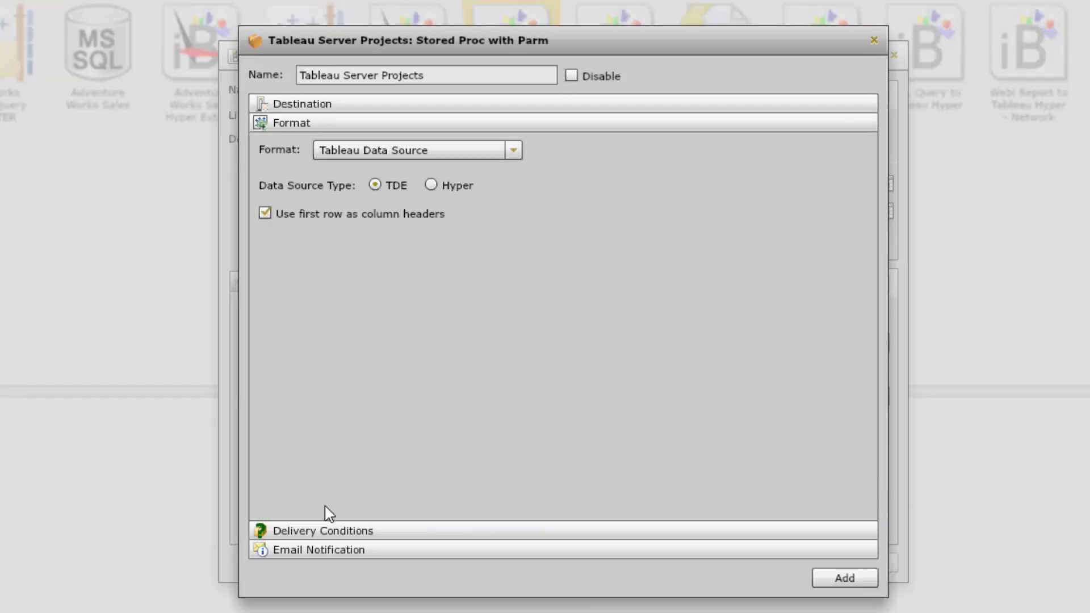
{"action": "left_click", "coordinate": [512, 149]}
{"action": "left_click", "coordinate": [402, 188]}
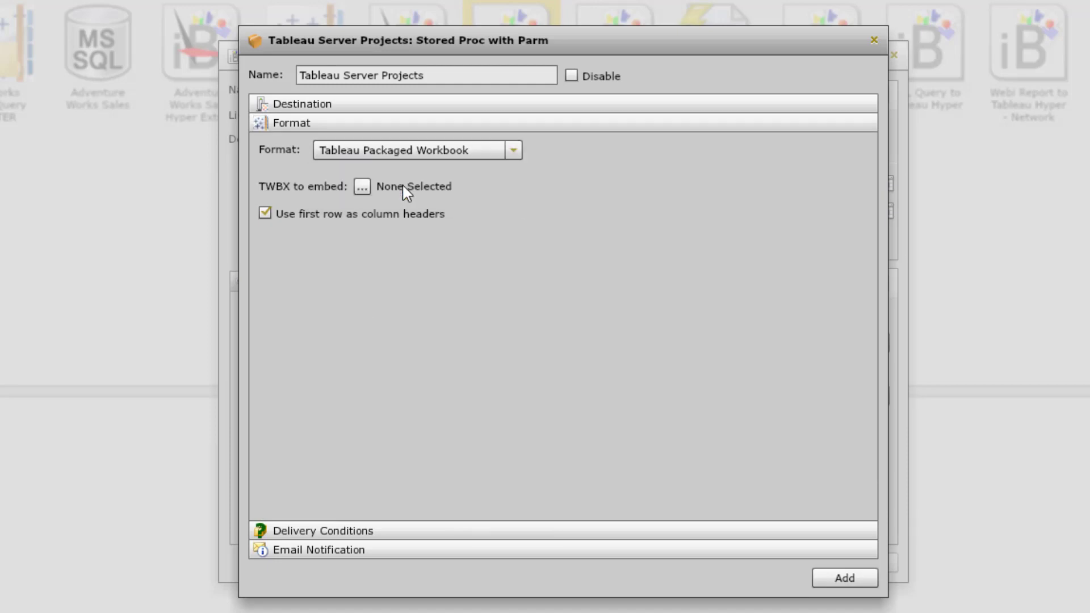
{"action": "left_click", "coordinate": [361, 186]}
{"action": "left_click", "coordinate": [483, 388]}
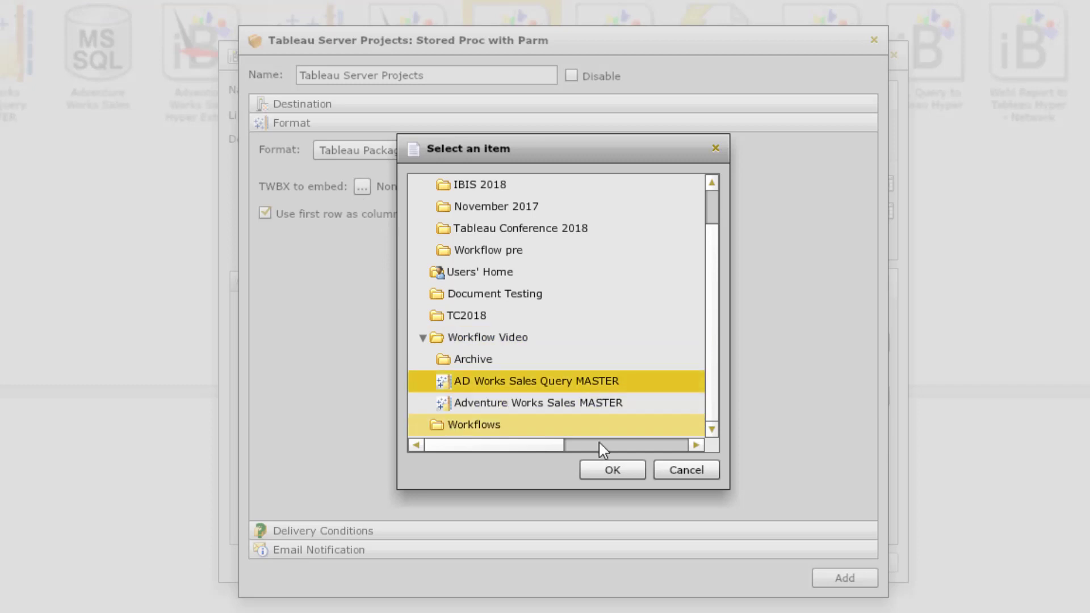
{"action": "left_click", "coordinate": [626, 470]}
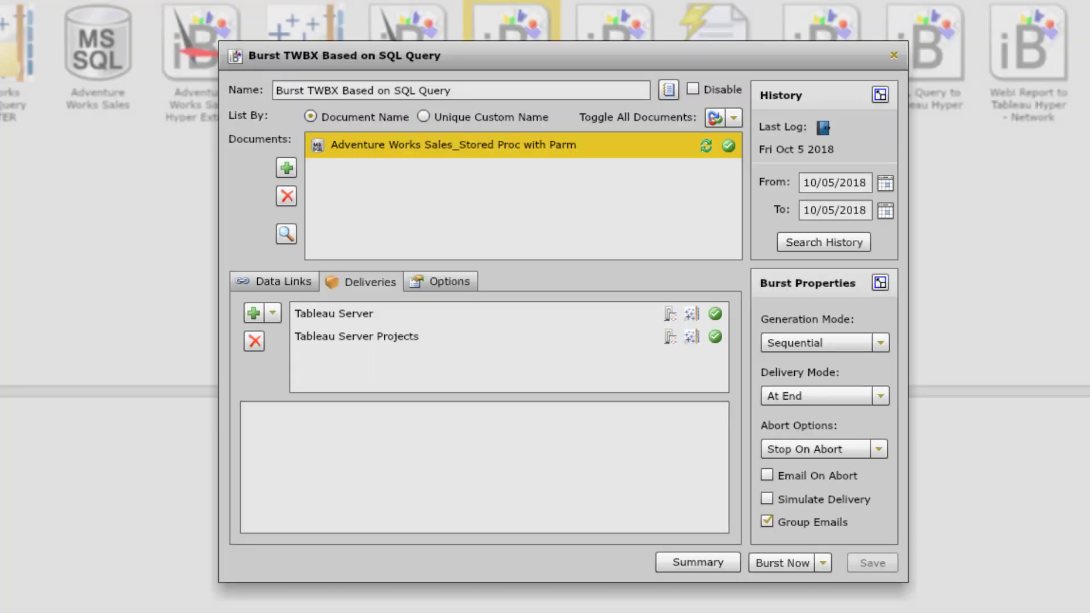
Disable the original 'Tableau Server' delivery and run the burst immediately, viewing its activity log as a timeline
{"action": "left_click", "coordinate": [716, 315]}
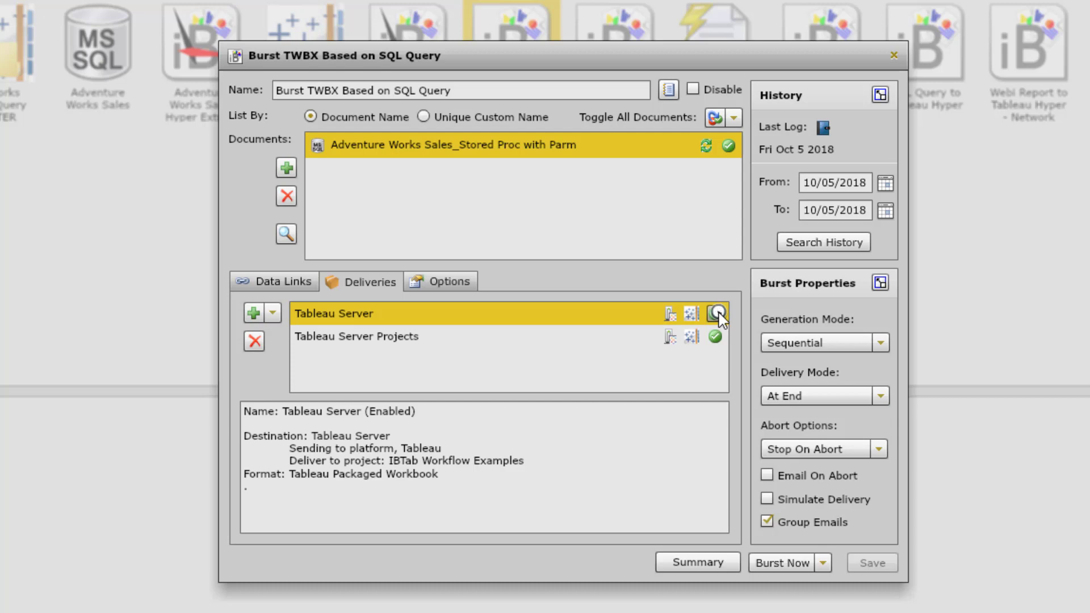
{"action": "left_click", "coordinate": [717, 314]}
{"action": "left_click", "coordinate": [769, 561]}
{"action": "left_click", "coordinate": [362, 222]}
Examine the queue allocation, runtime preparation, parameter lookup and Tableau upload details in the activity log
{"action": "left_click", "coordinate": [470, 314]}
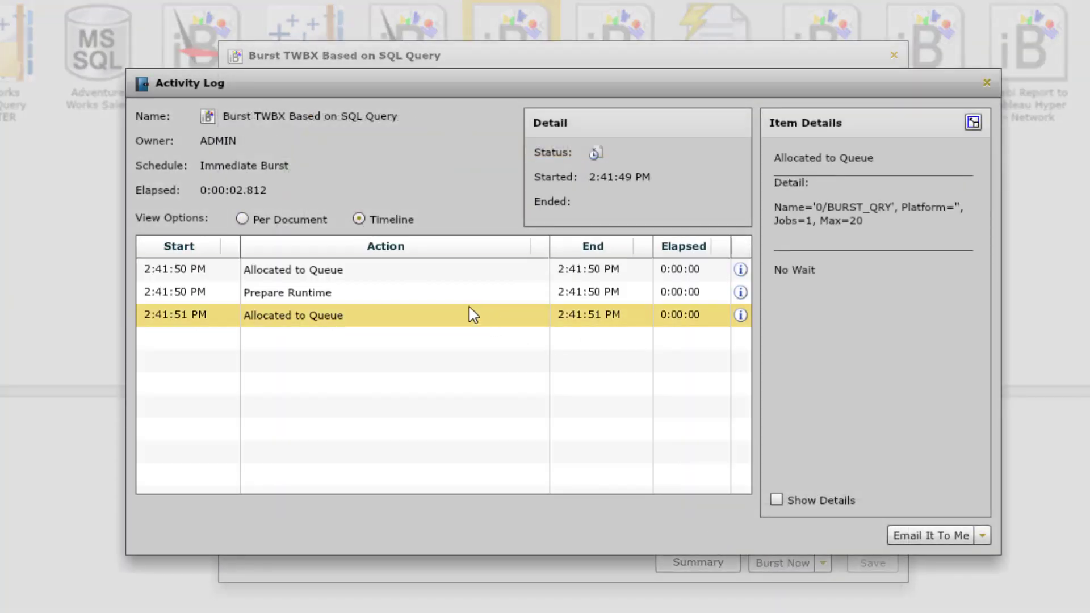
{"action": "left_click", "coordinate": [451, 293]}
{"action": "left_click", "coordinate": [474, 338]}
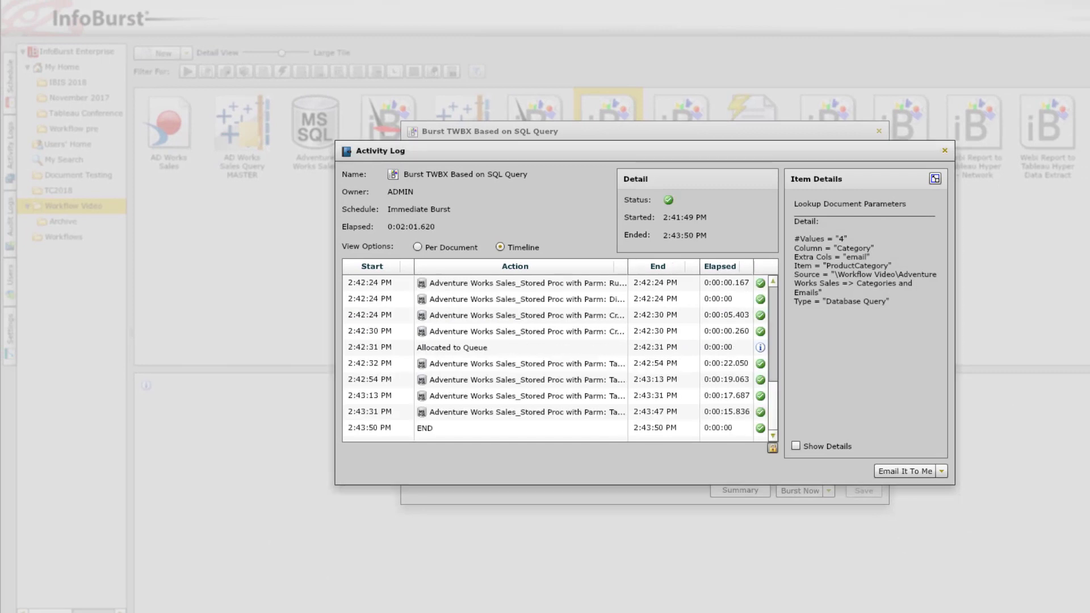
{"action": "left_click", "coordinate": [534, 385]}
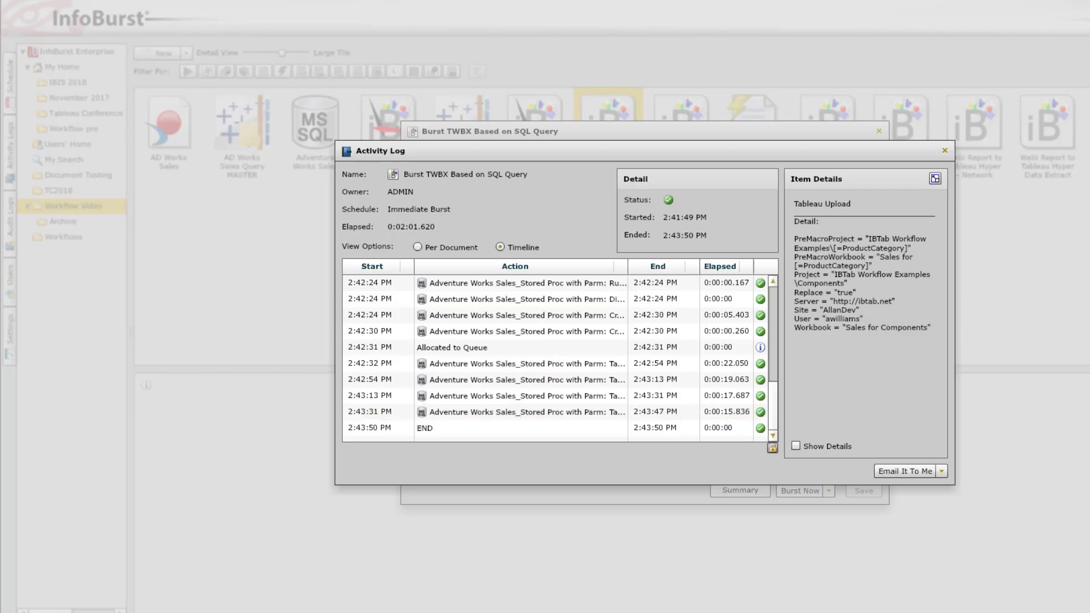
Switch to Tableau Server in Chrome, inspect the Accessories subproject's workbooks and projects, and return to IBTab Workflow Examples
{"action": "left_click", "coordinate": [397, 605]}
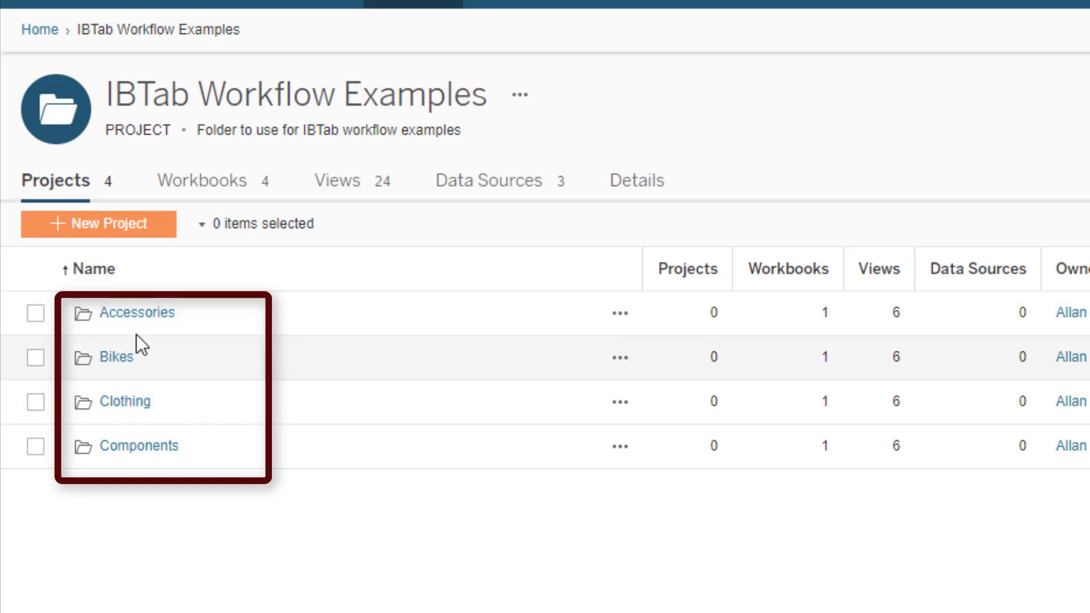
{"action": "left_click", "coordinate": [140, 316]}
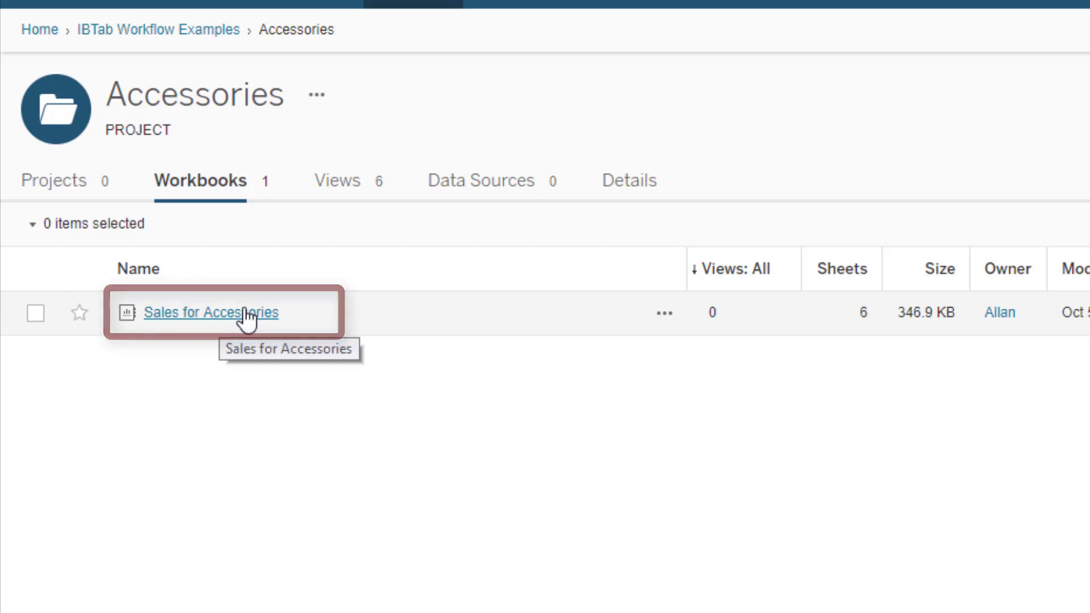
{"action": "left_click", "coordinate": [72, 190]}
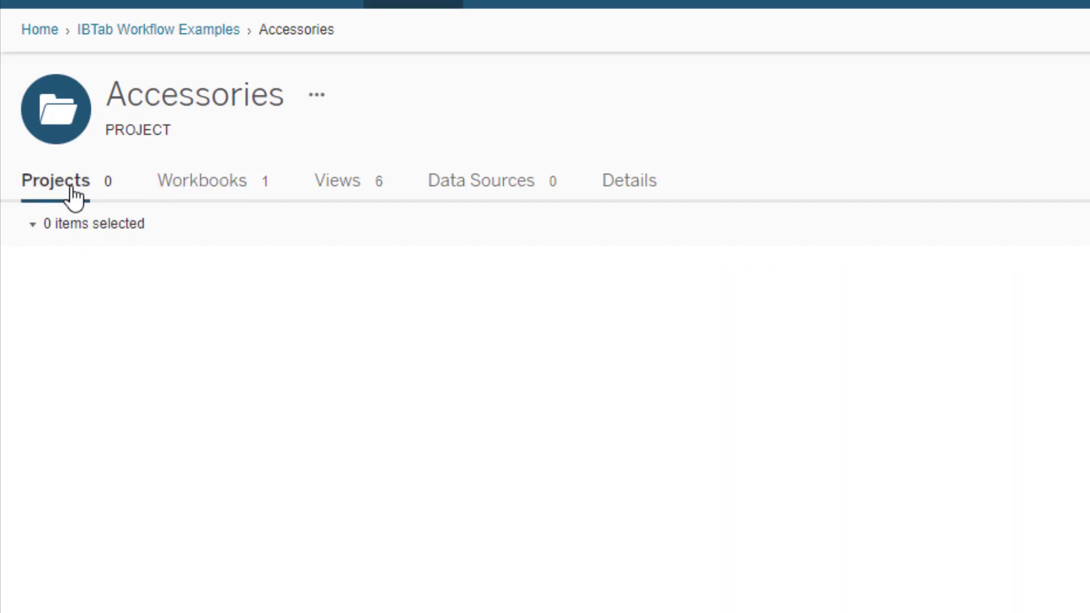
{"action": "left_click", "coordinate": [138, 32]}
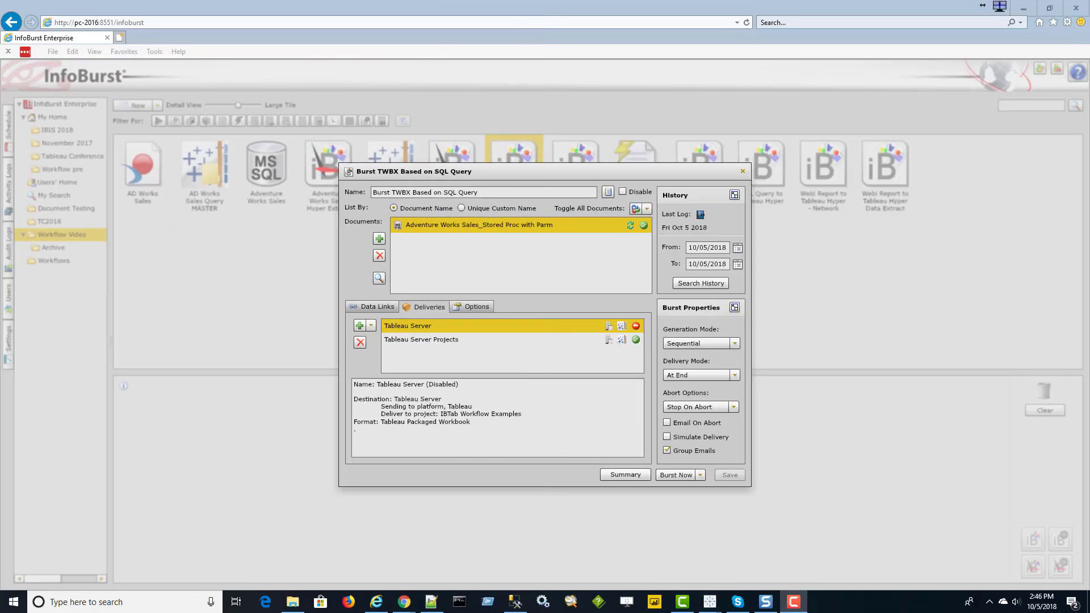
Create a blank burst delivery named 'Email Delivery' with Email Inbox as its destination
{"action": "left_click", "coordinate": [371, 325]}
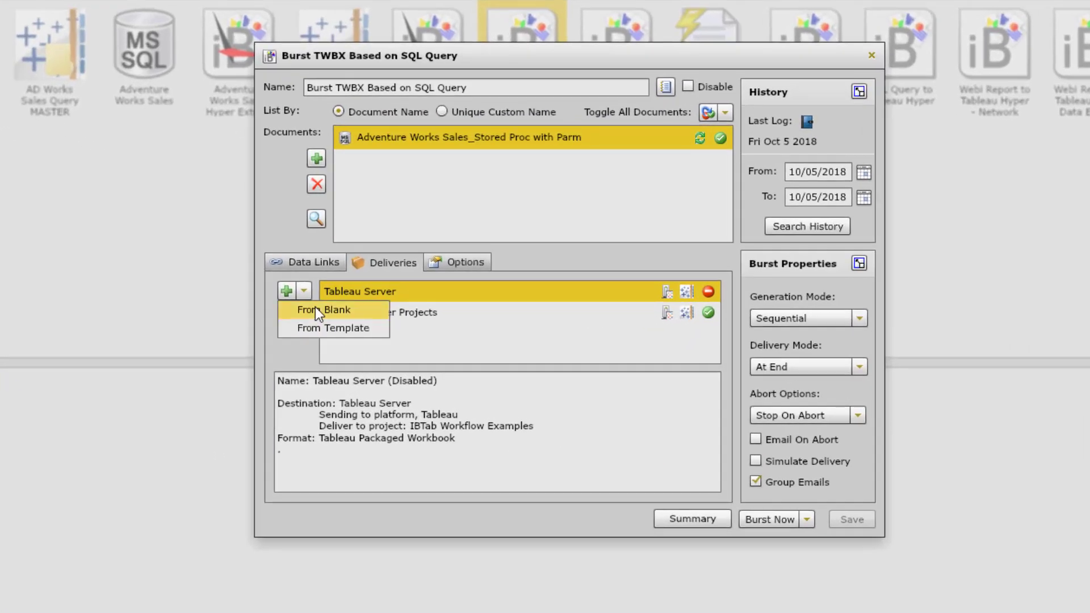
{"action": "left_click", "coordinate": [352, 310]}
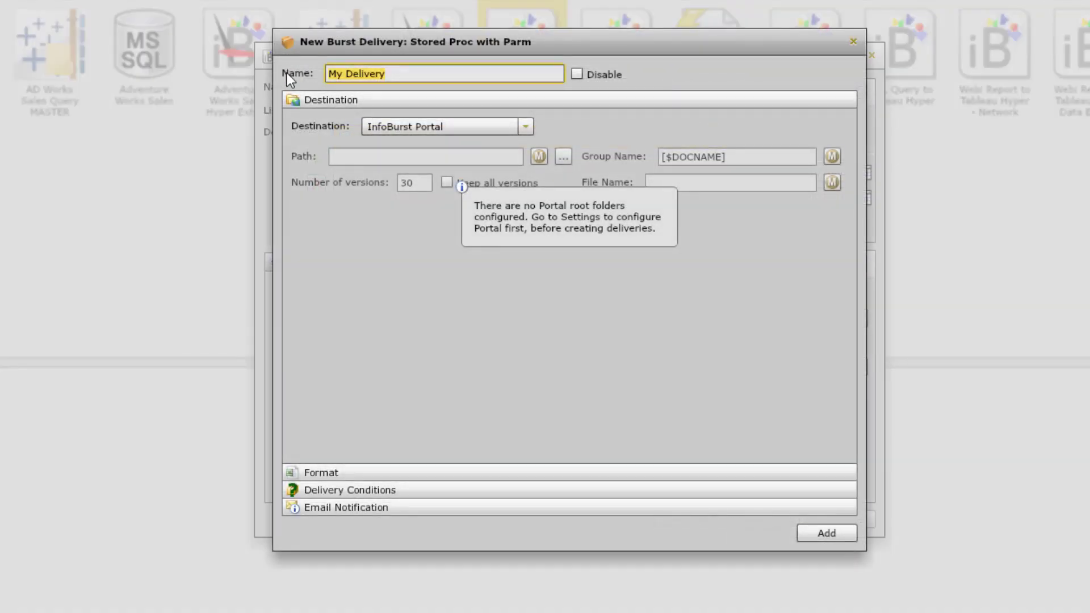
{"action": "type", "text": "Email Delivery"}
{"action": "left_click", "coordinate": [454, 129]}
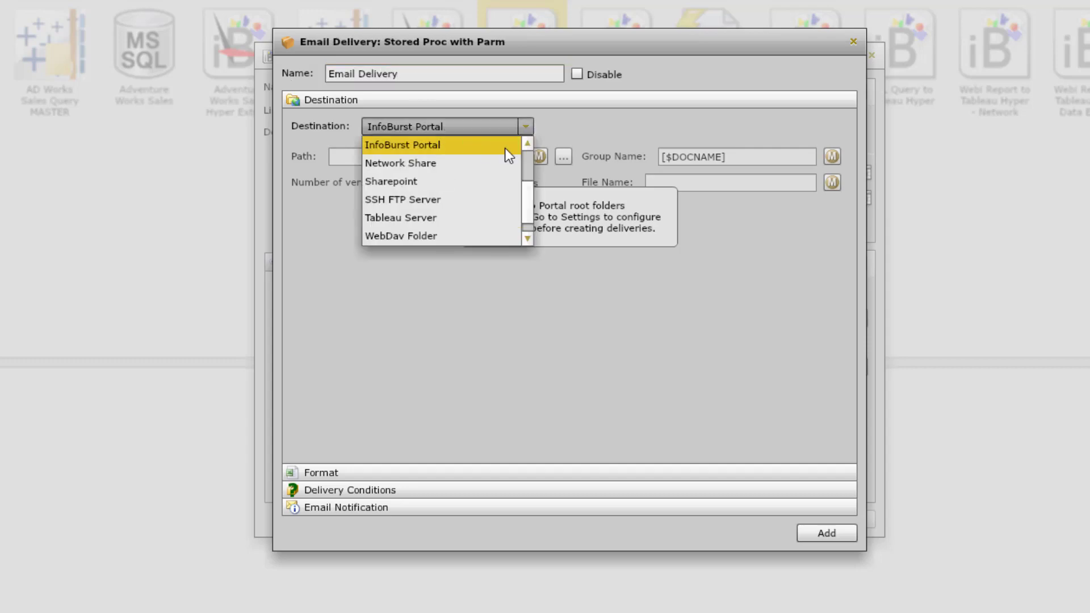
{"action": "scroll", "coordinate": [529, 190], "scroll_direction": "up", "scroll_amount": 2}
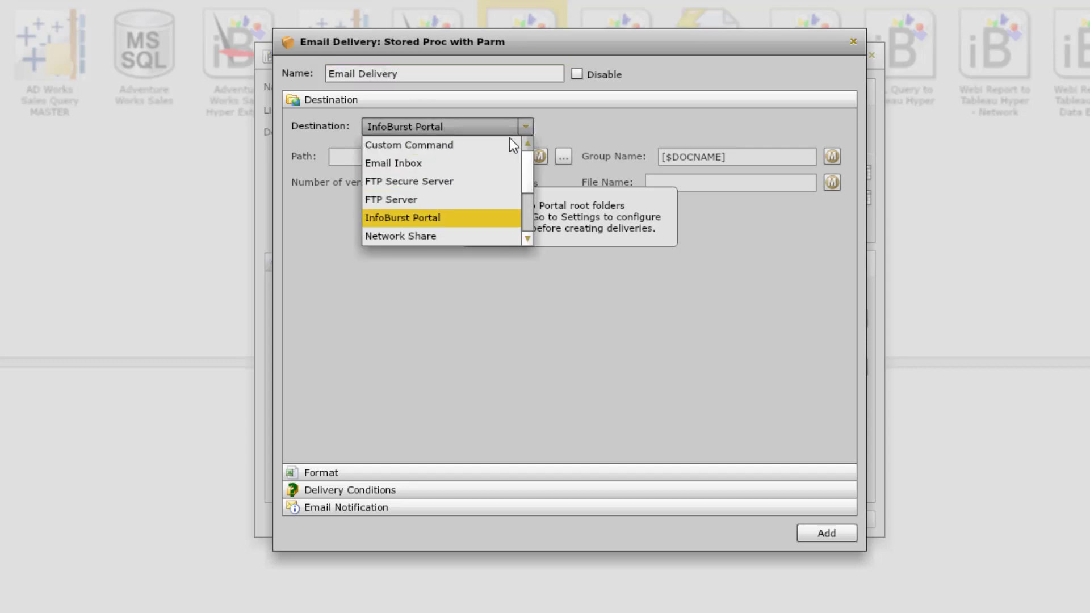
{"action": "left_click", "coordinate": [423, 163]}
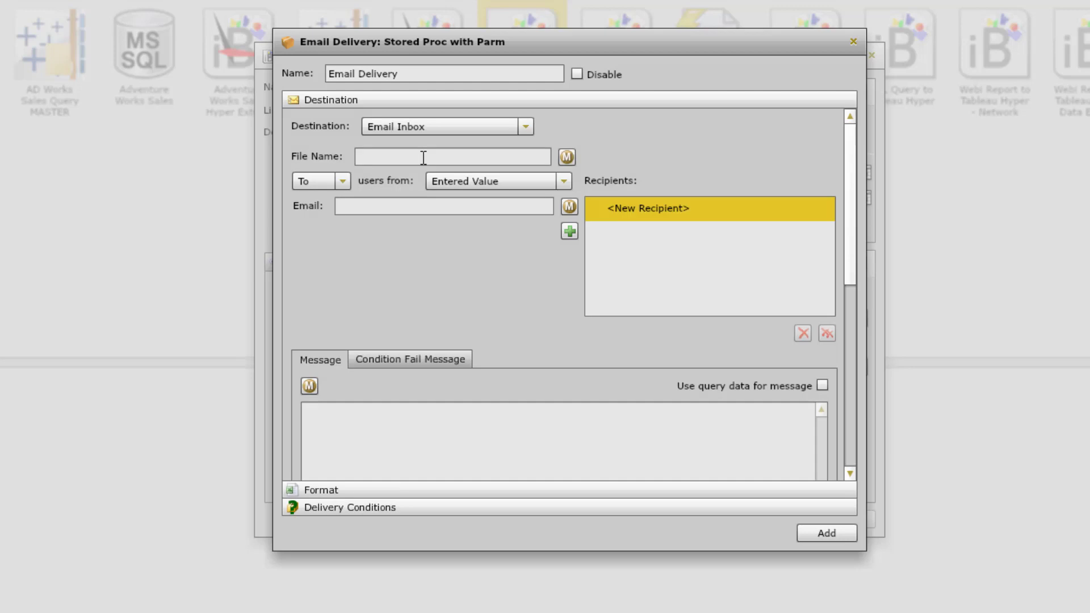
Build the attachment file name as 'Sales Dash - [=ProductCategory]' using the ProductCategory macro
{"action": "left_click", "coordinate": [567, 157]}
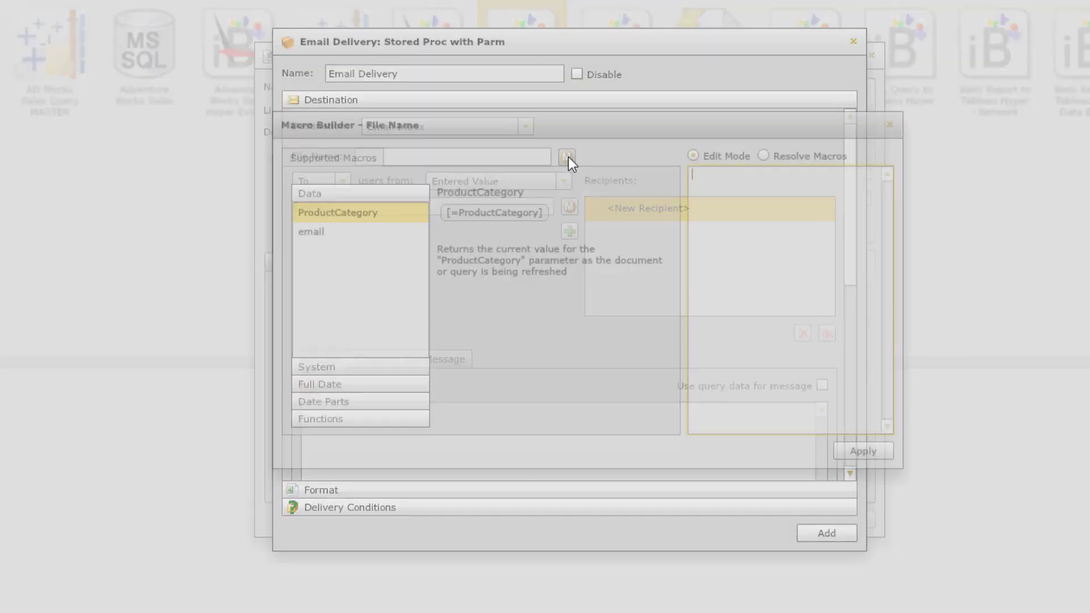
{"action": "type", "text": "Sa"}
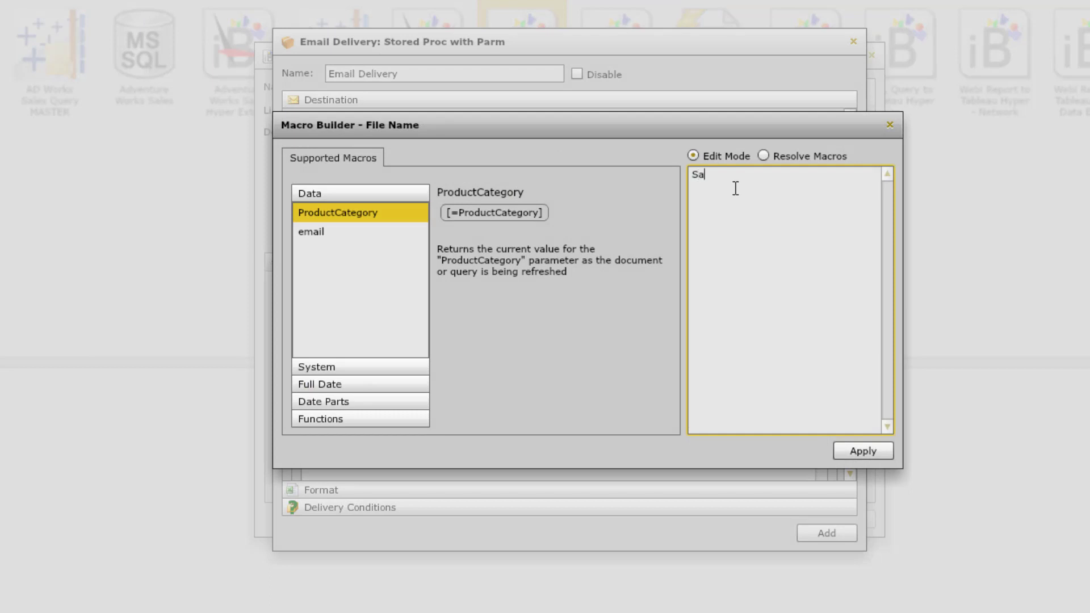
{"action": "type", "text": "les Dash -"}
{"action": "left_click_drag", "start_coordinate": [494, 212], "coordinate": [835, 202]}
{"action": "left_click", "coordinate": [855, 452]}
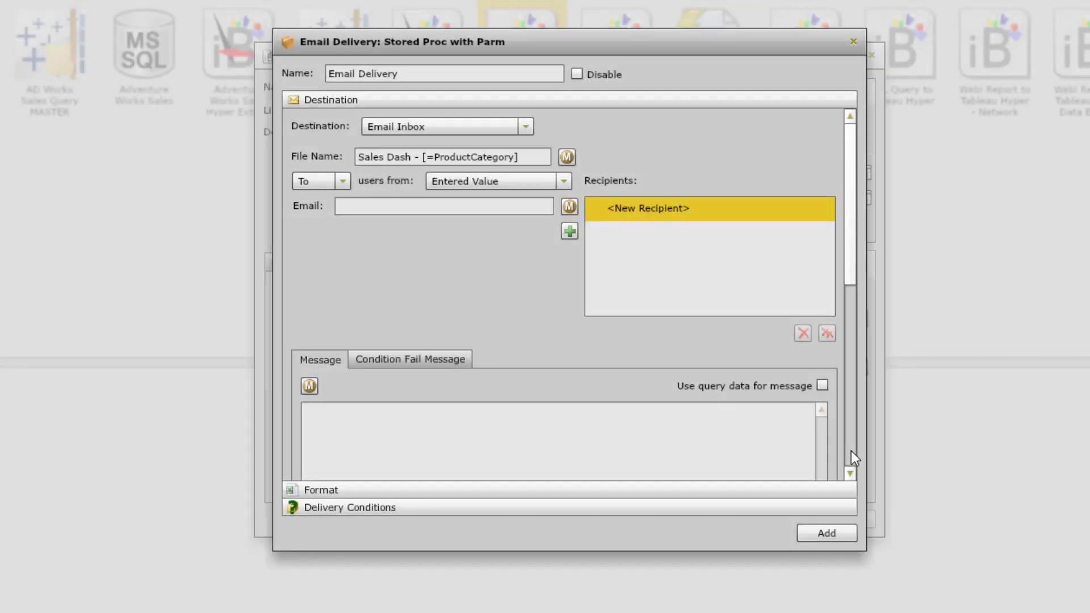
Set the delivery's recipient to the [%email] macro so each address comes from the data source
{"action": "left_click", "coordinate": [571, 207]}
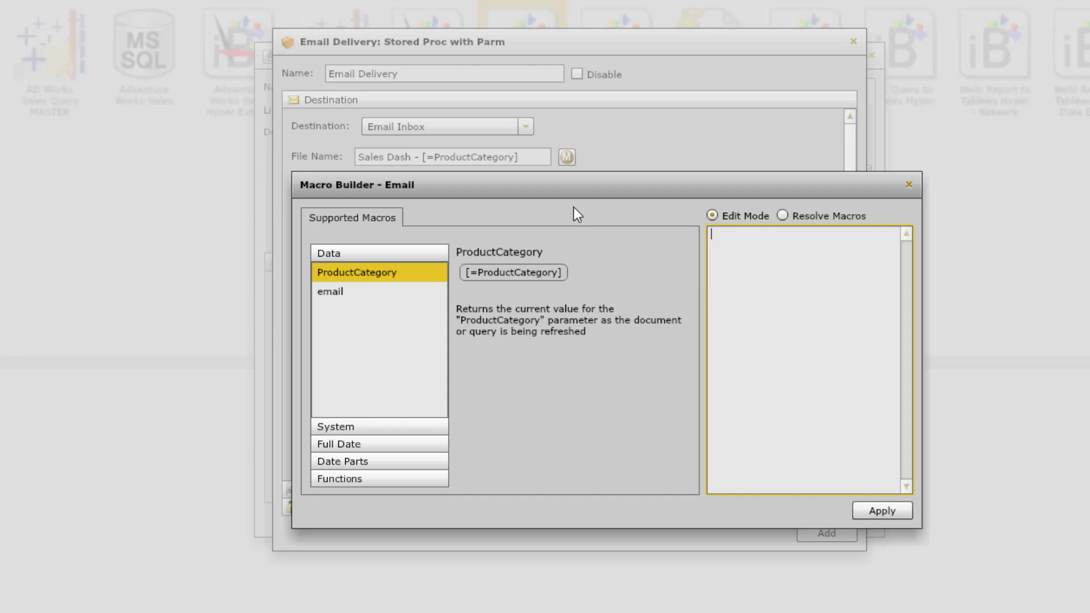
{"action": "left_click", "coordinate": [323, 288]}
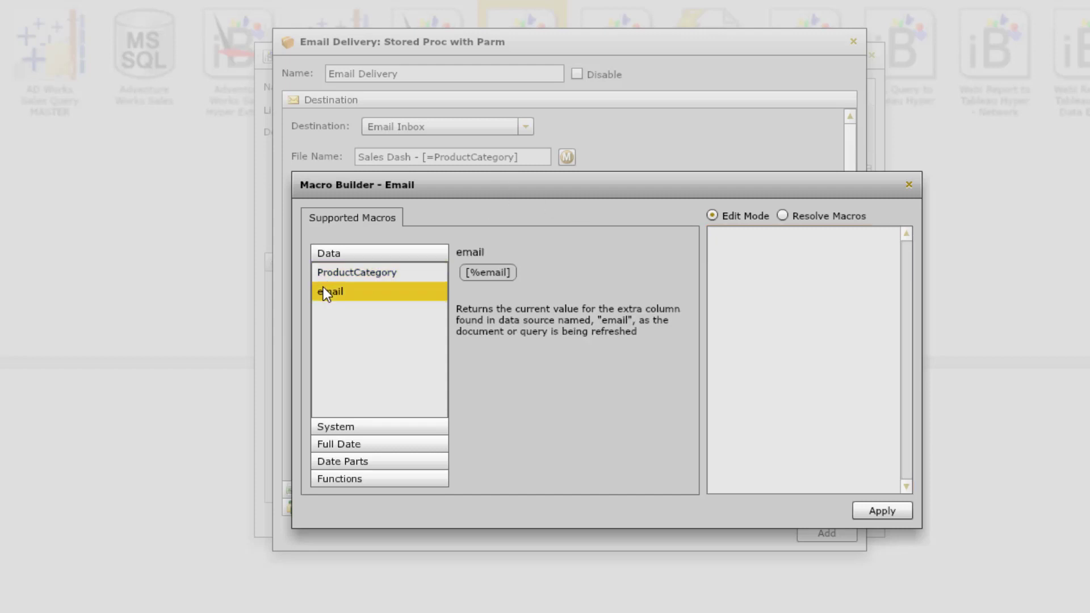
{"action": "left_click_drag", "start_coordinate": [488, 273], "coordinate": [790, 269]}
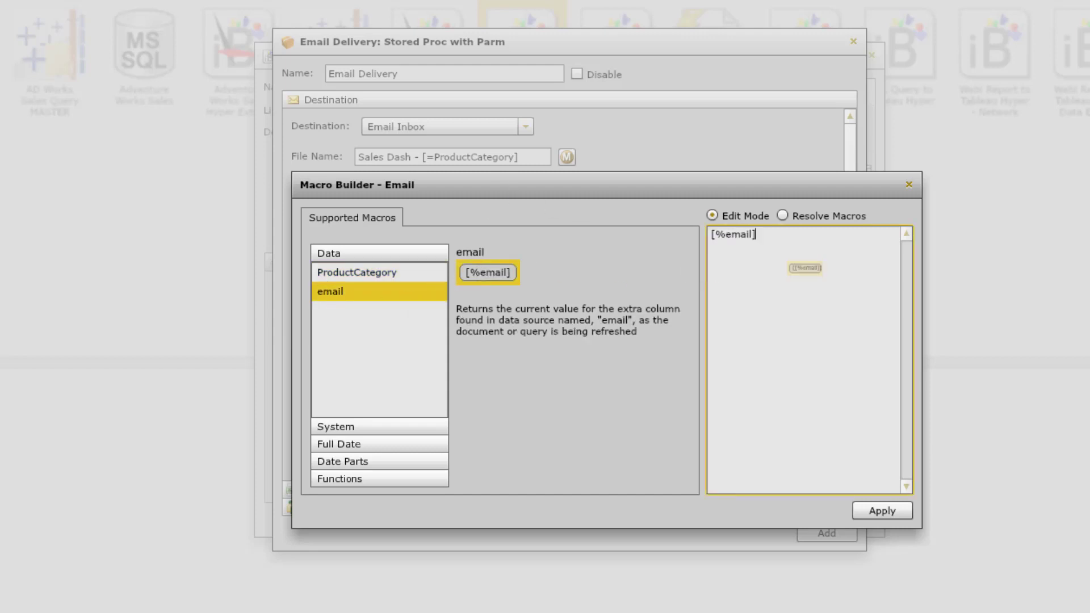
{"action": "left_click", "coordinate": [875, 510]}
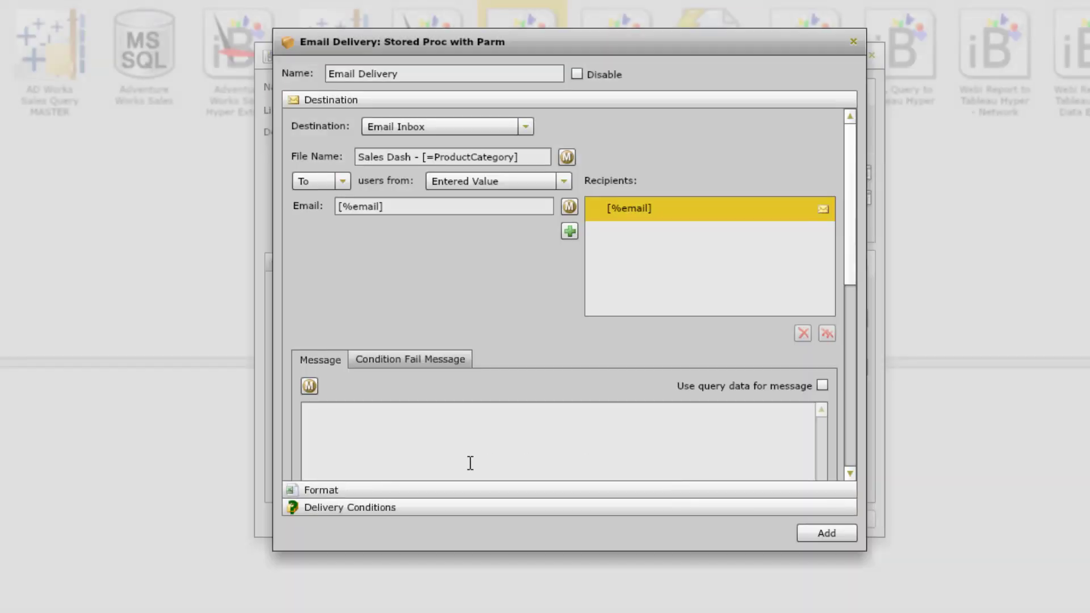
Set the email delivery's format to Tableau Packaged Workbook and embed the 'AD Works Sales Query MASTER' TWBX from Workflow Video
{"action": "left_click", "coordinate": [320, 493]}
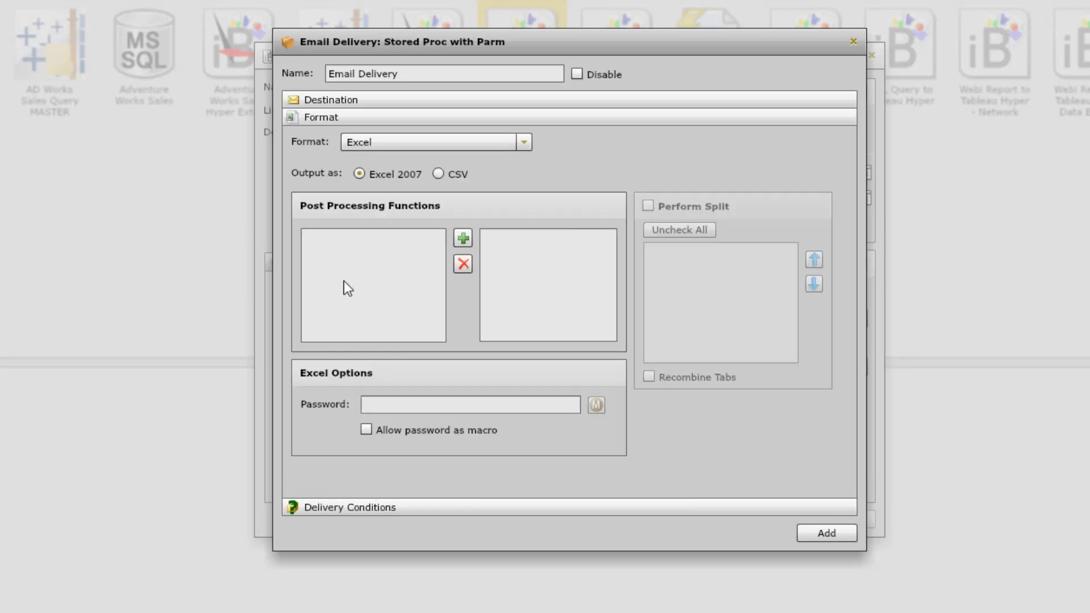
{"action": "left_click", "coordinate": [524, 142]}
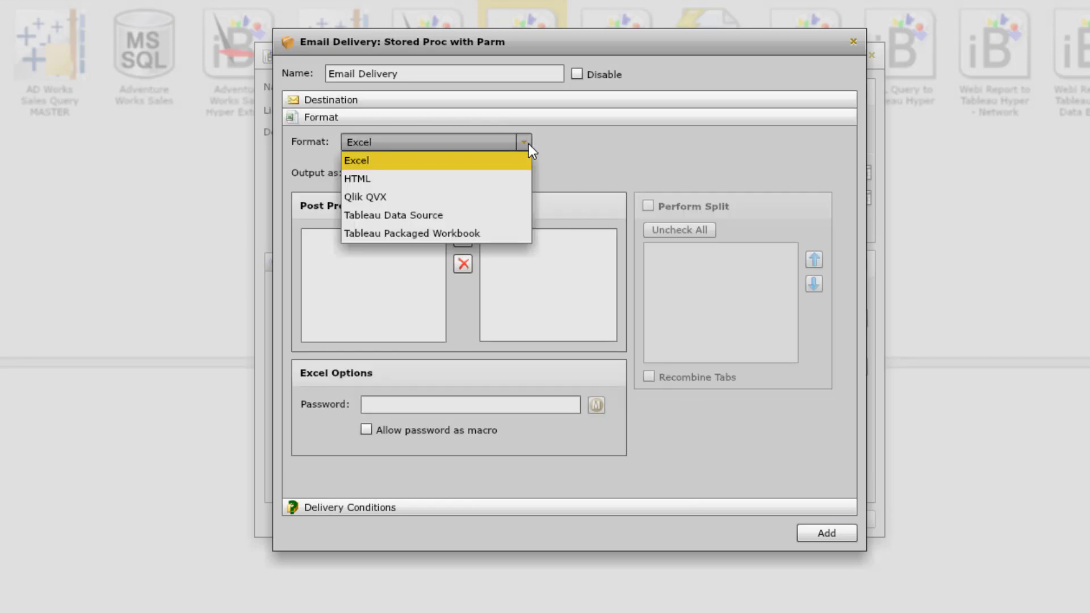
{"action": "left_click", "coordinate": [525, 143]}
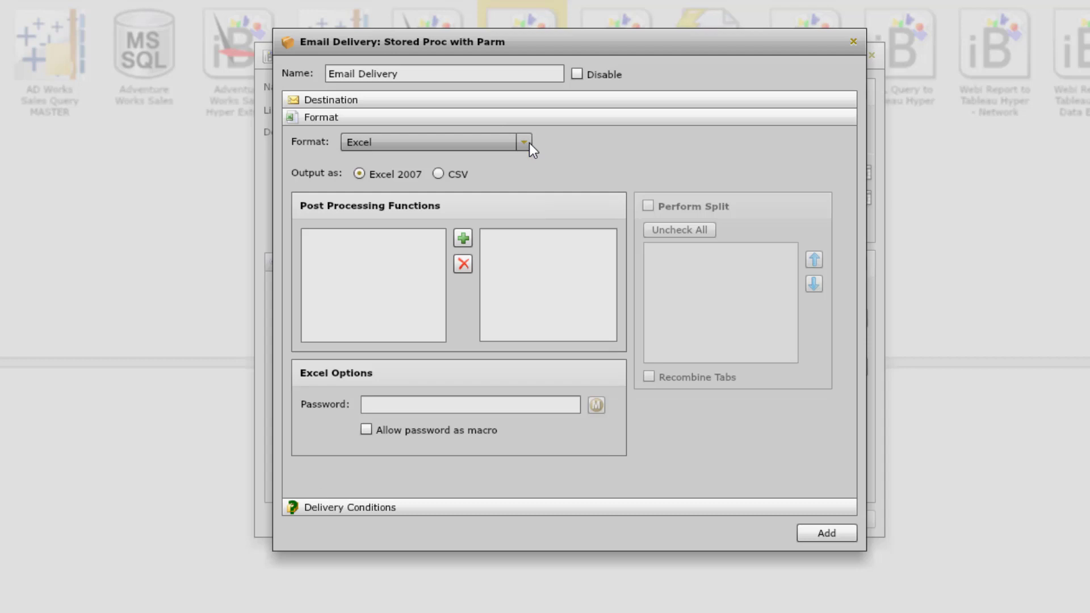
{"action": "left_click", "coordinate": [527, 142]}
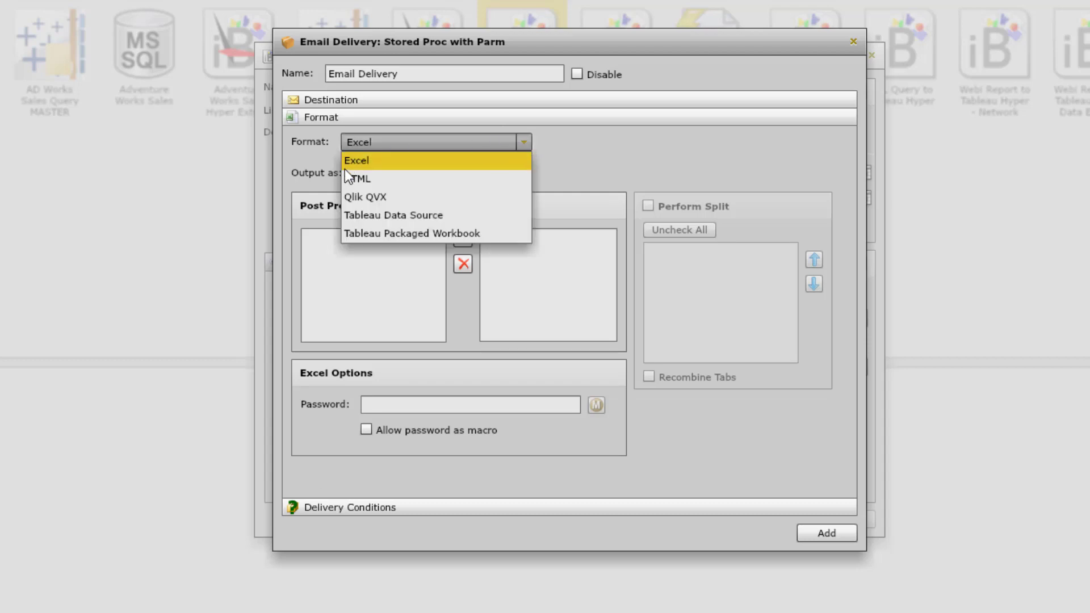
{"action": "left_click", "coordinate": [585, 145]}
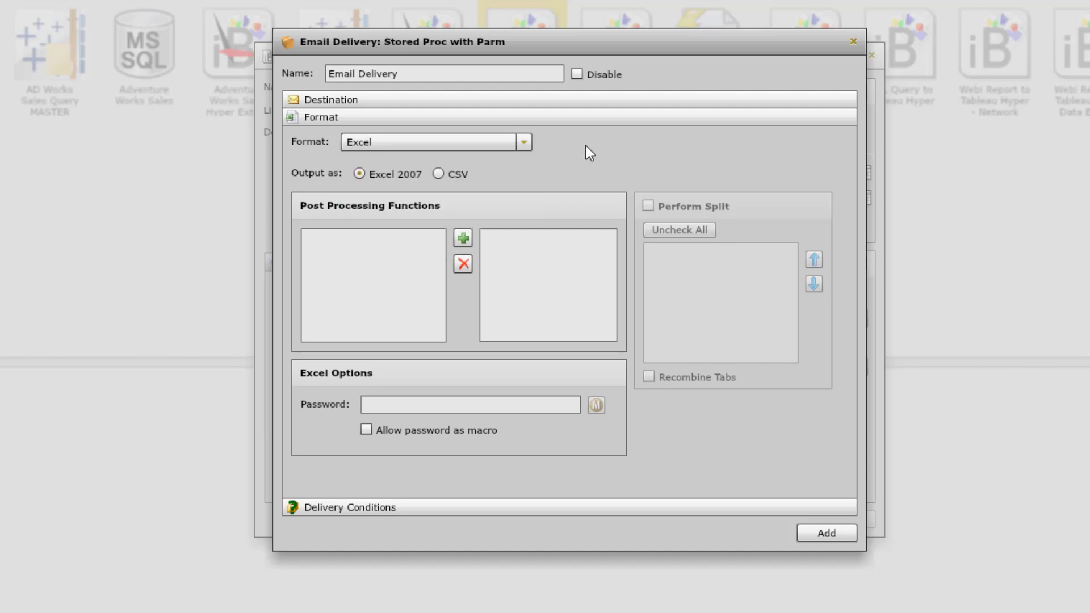
{"action": "left_click", "coordinate": [525, 142]}
{"action": "left_click", "coordinate": [417, 234]}
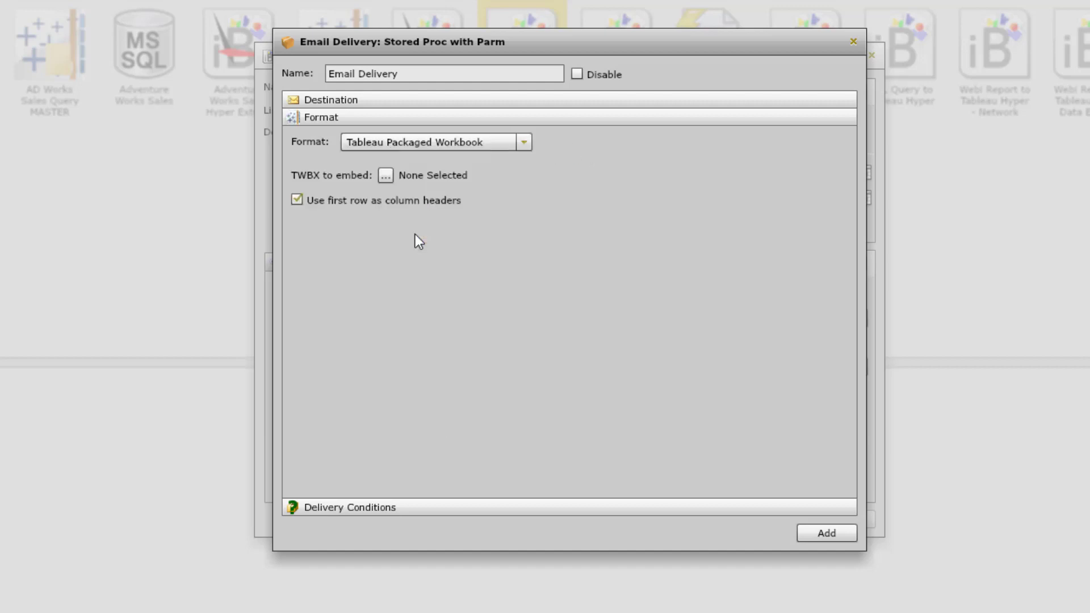
{"action": "left_click", "coordinate": [386, 175]}
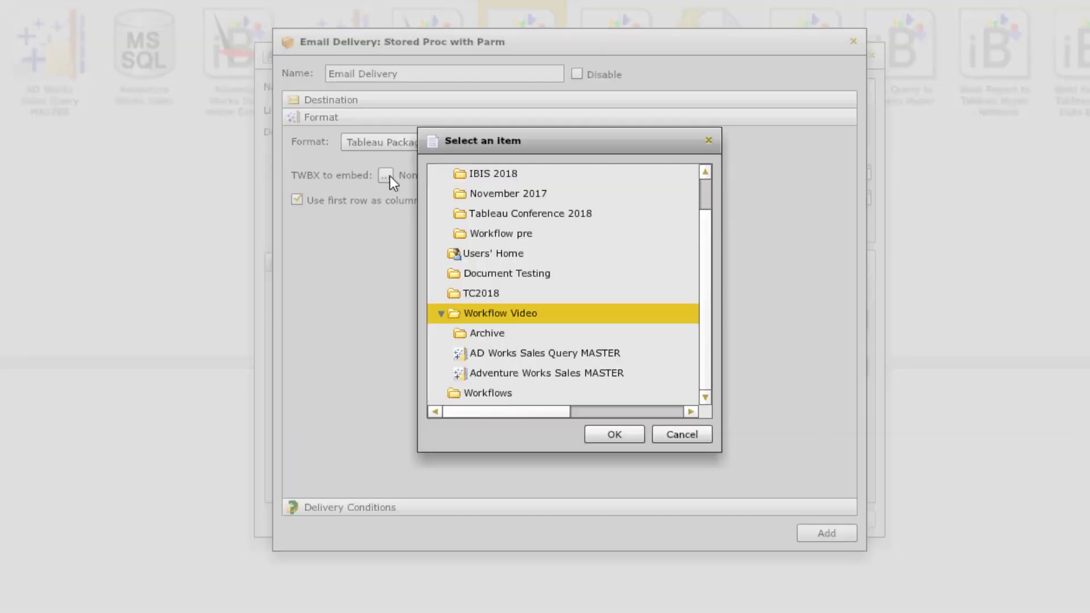
{"action": "left_click", "coordinate": [511, 354]}
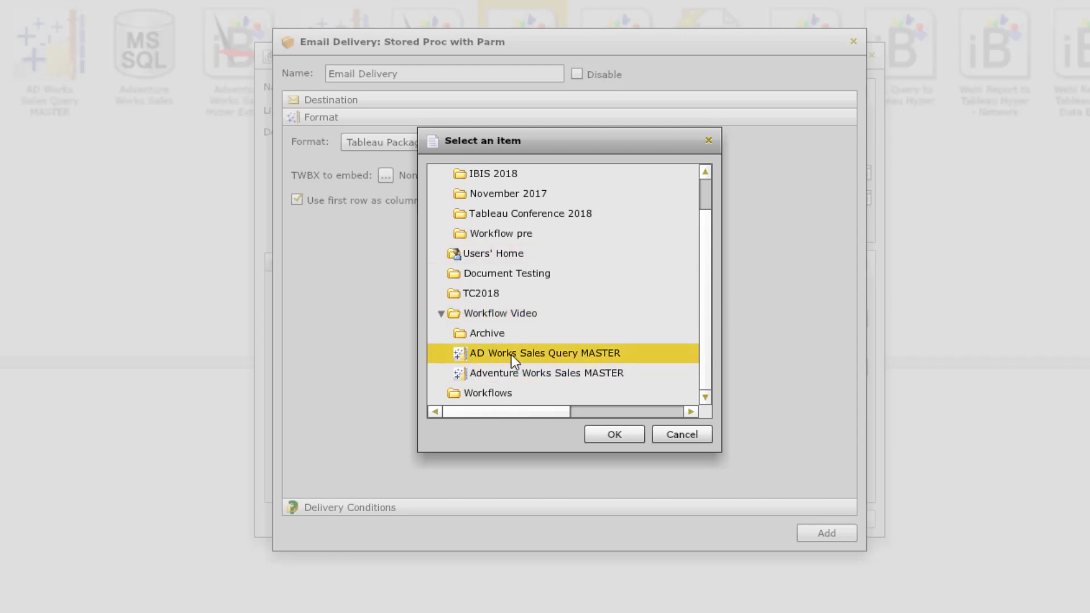
{"action": "left_click", "coordinate": [613, 436]}
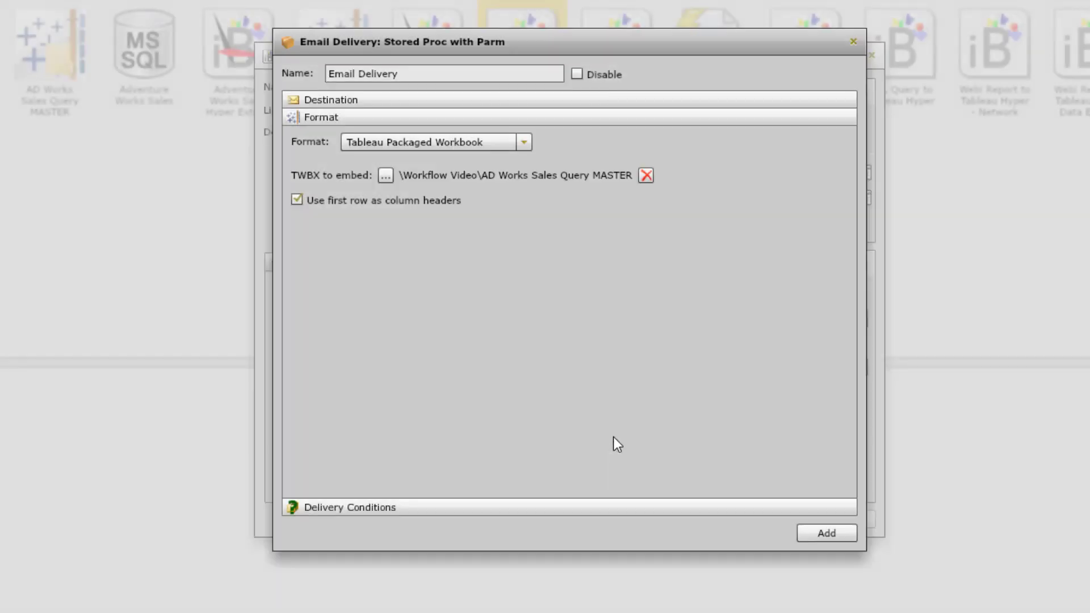
In the destination's zip options, set the zip name to 'Zipped Report [=ProductCategory]' using the ProductCategory macro
{"action": "left_click", "coordinate": [375, 100]}
{"action": "left_click_drag", "start_coordinate": [850, 236], "coordinate": [887, 424]}
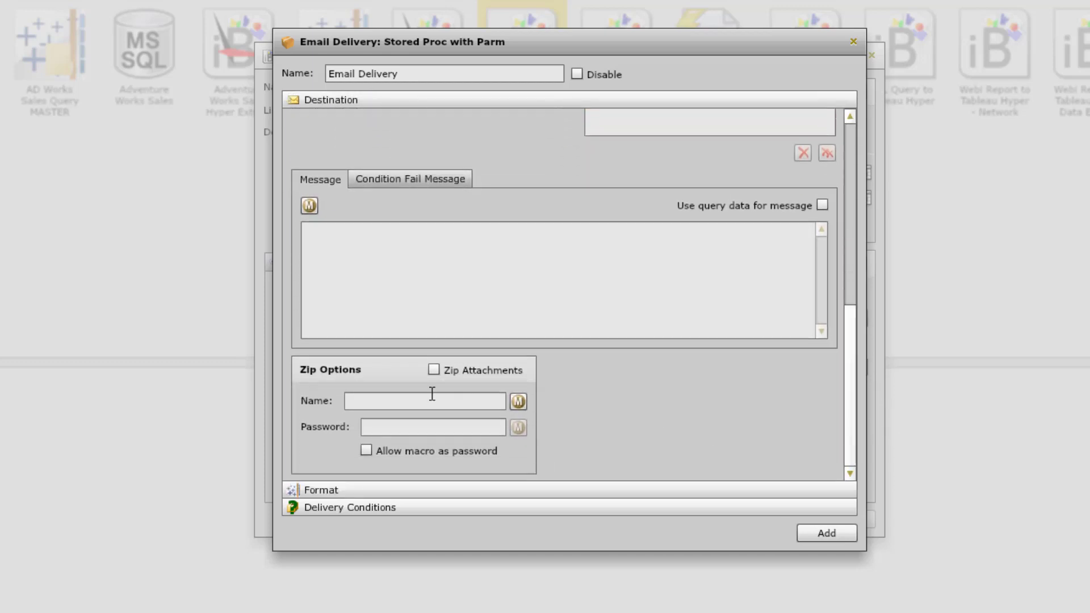
{"action": "left_click", "coordinate": [391, 401]}
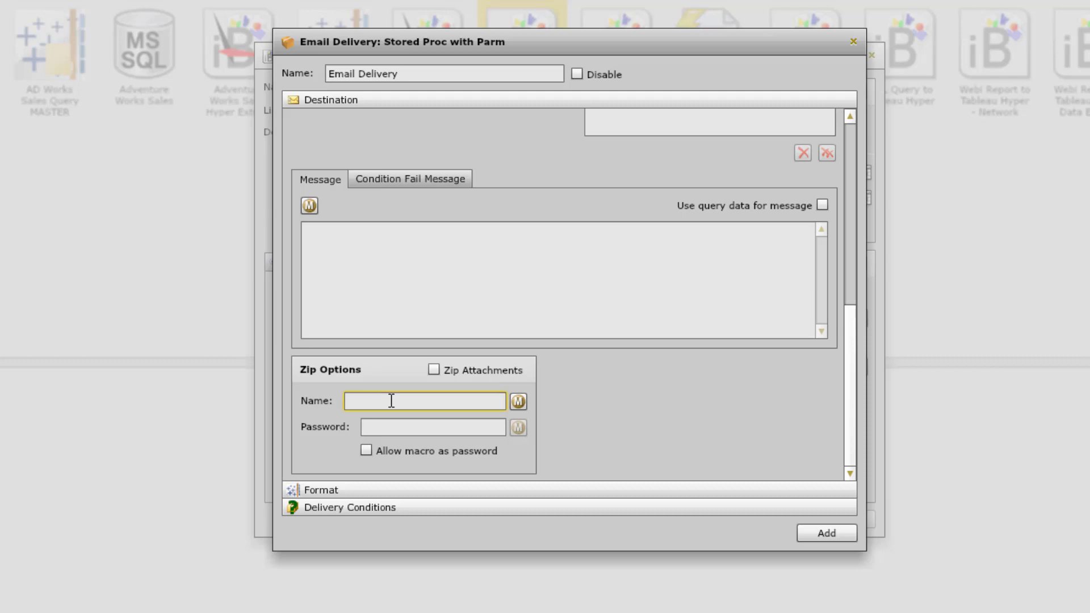
{"action": "left_click", "coordinate": [518, 403]}
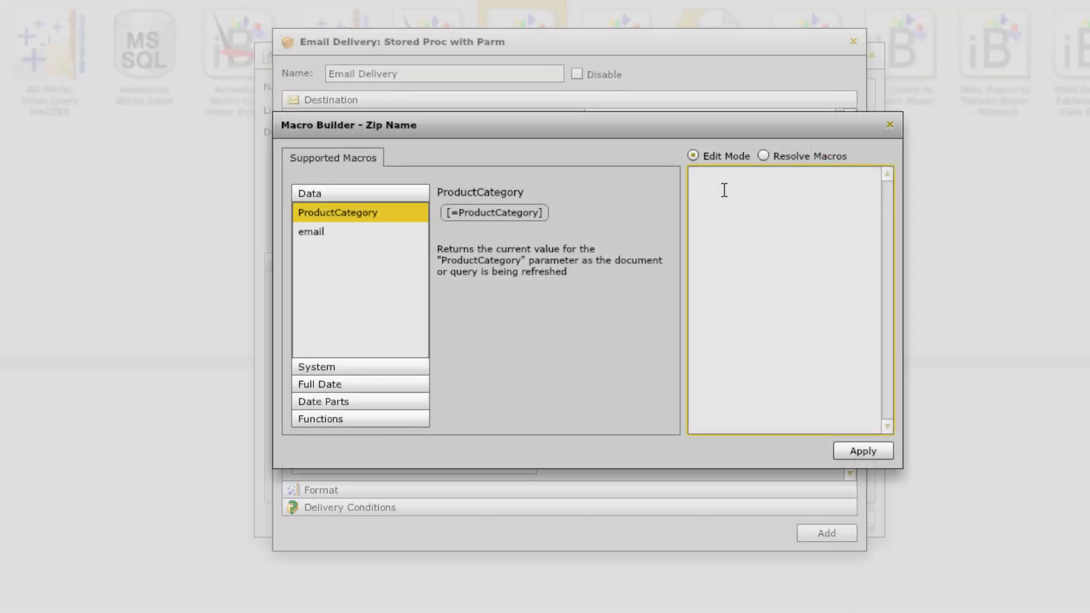
{"action": "type", "text": "Zipped Report"}
{"action": "left_click_drag", "start_coordinate": [500, 211], "coordinate": [797, 196]}
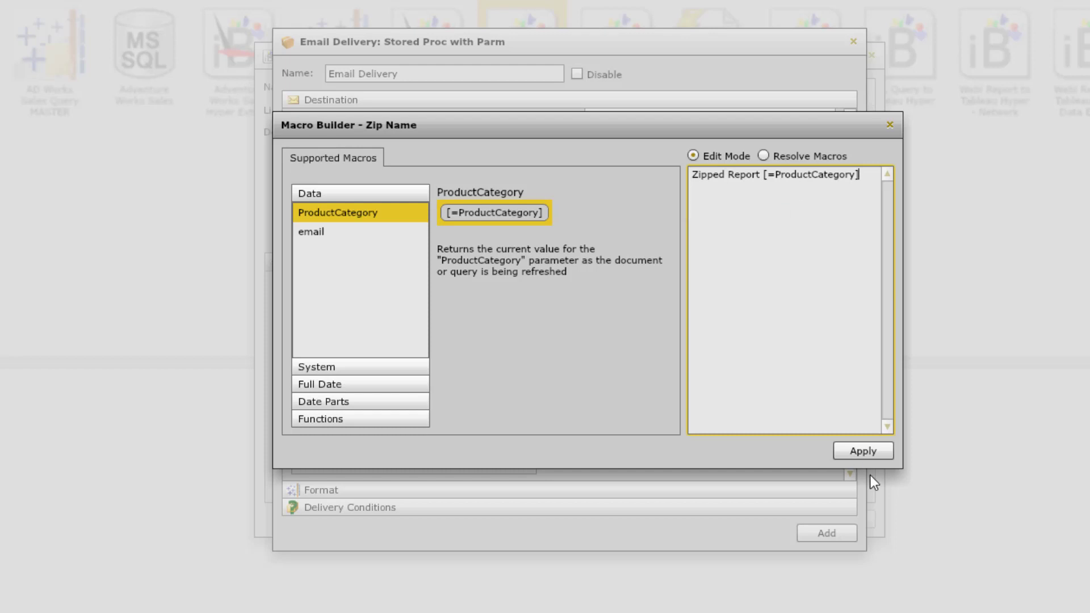
{"action": "left_click", "coordinate": [860, 452]}
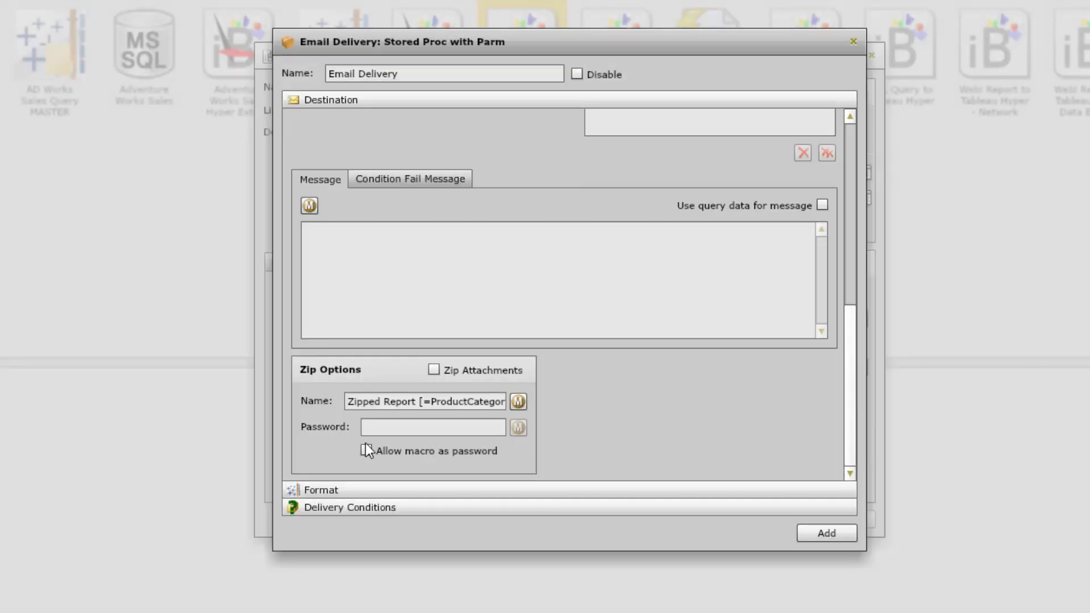
Enter the zip password, recheck the format settings, and add the email delivery to the burst
{"action": "left_click", "coordinate": [377, 430]}
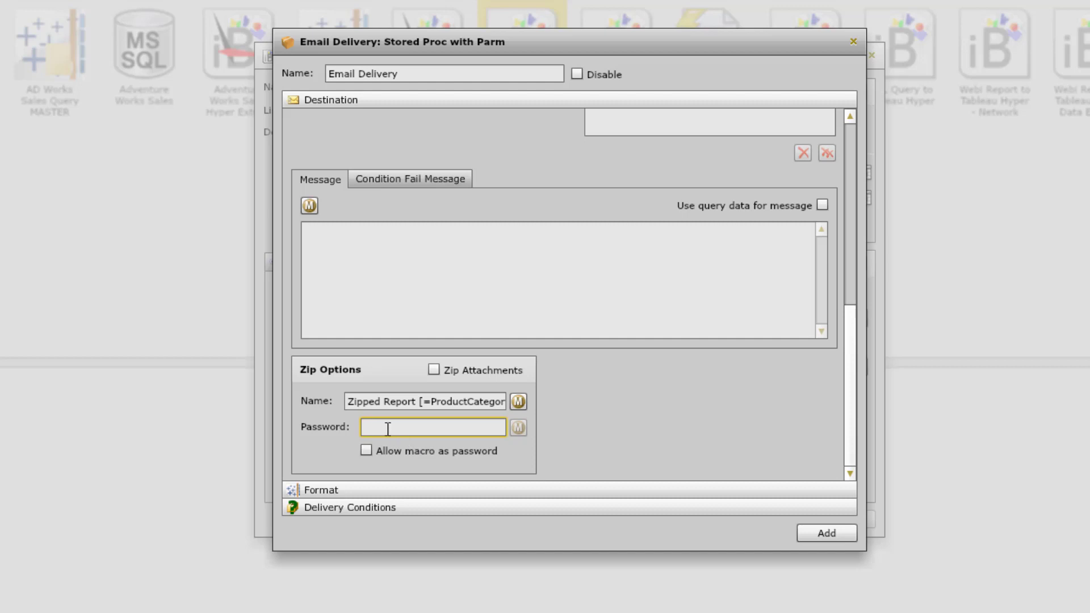
{"action": "type", "text": "**********"}
{"action": "left_click", "coordinate": [312, 490]}
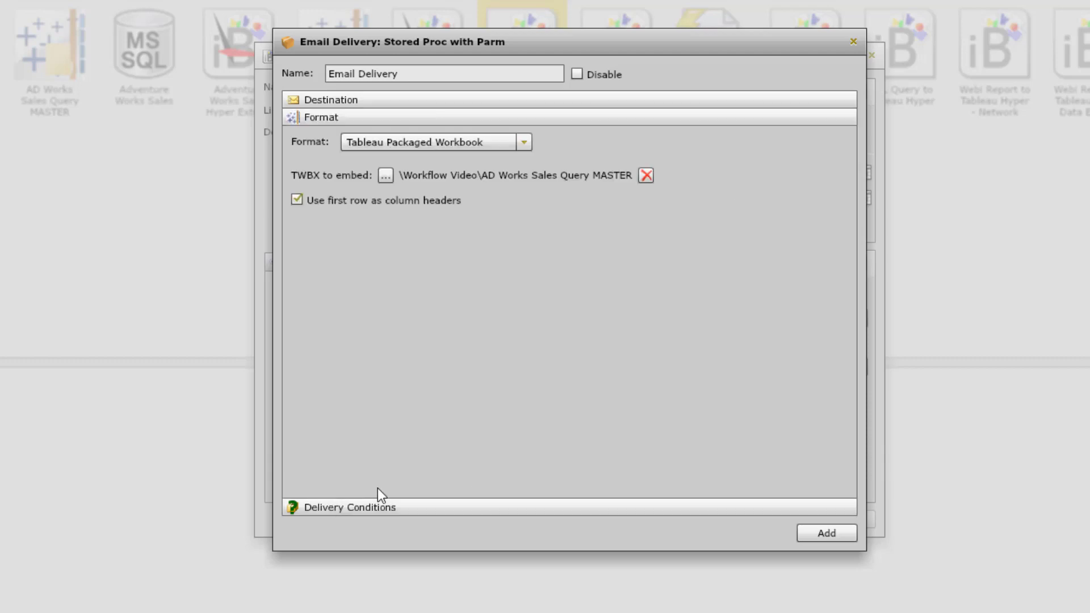
{"action": "left_click", "coordinate": [819, 534]}
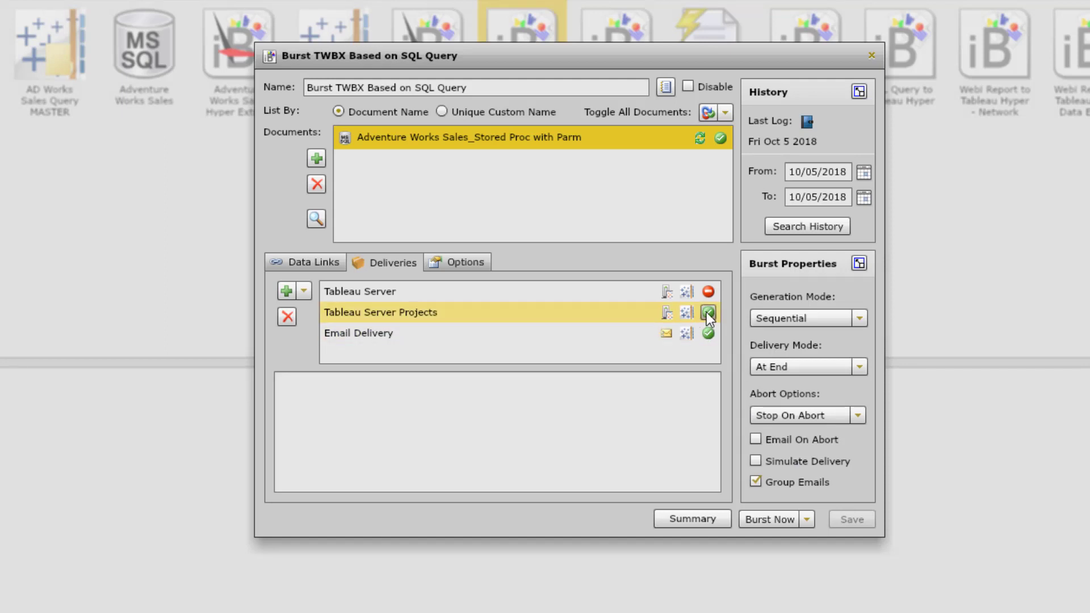
Disable the 'Tableau Server Projects' delivery, run the burst immediately, and review its activity log as a timeline, including the END entry
{"action": "left_click", "coordinate": [706, 314]}
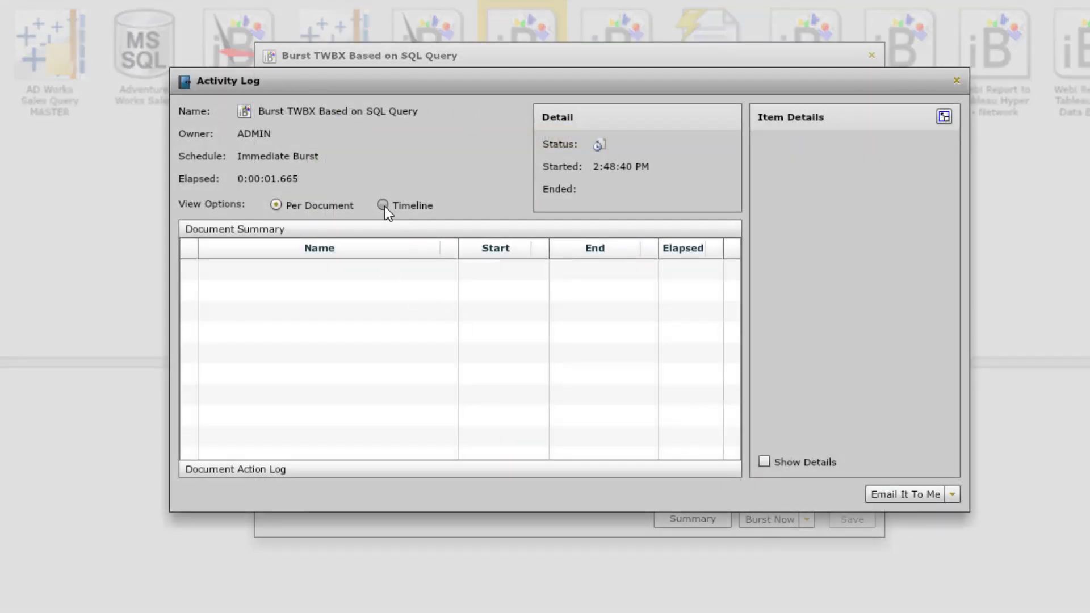
{"action": "left_click", "coordinate": [382, 205]}
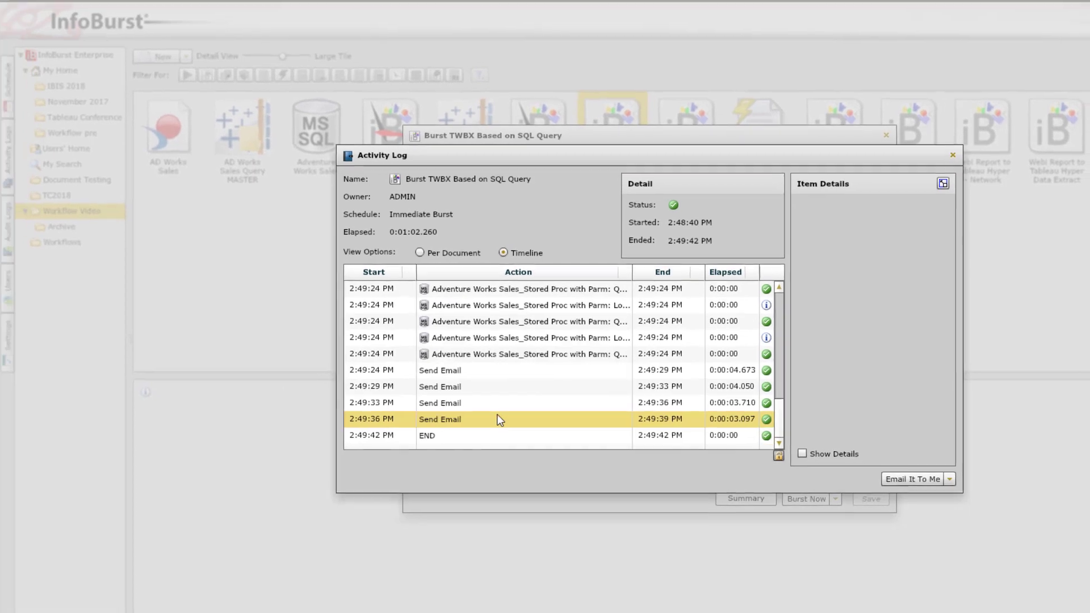
{"action": "left_click", "coordinate": [372, 417]}
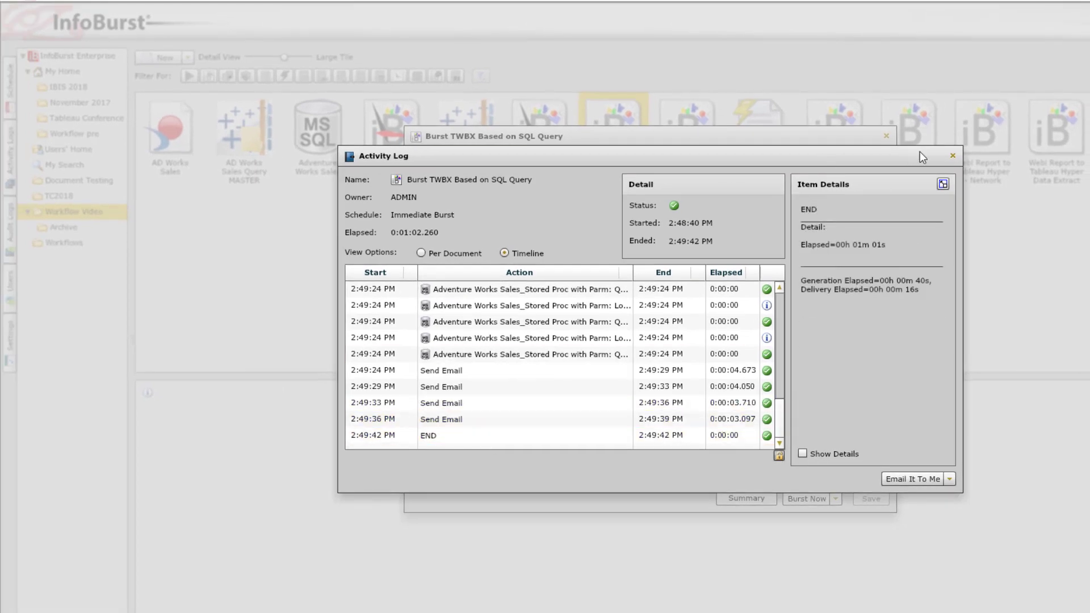
Close the activity log and the burst, and switch to the Mailtrap Demo inbox in Chrome
{"action": "left_click", "coordinate": [953, 156]}
{"action": "left_click", "coordinate": [886, 136]}
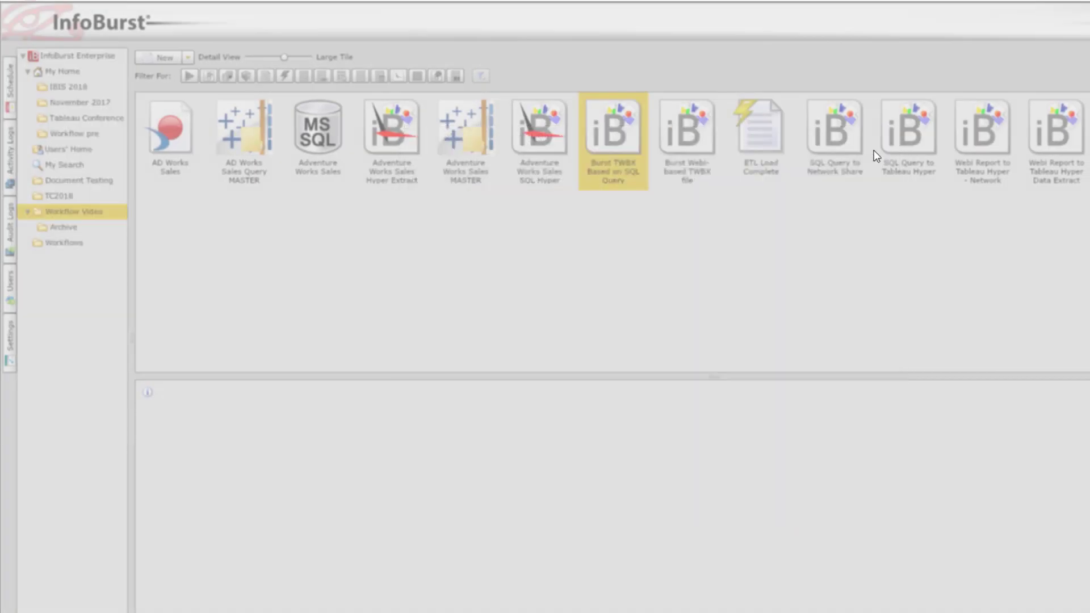
{"action": "mouse_move", "coordinate": [482, 612]}
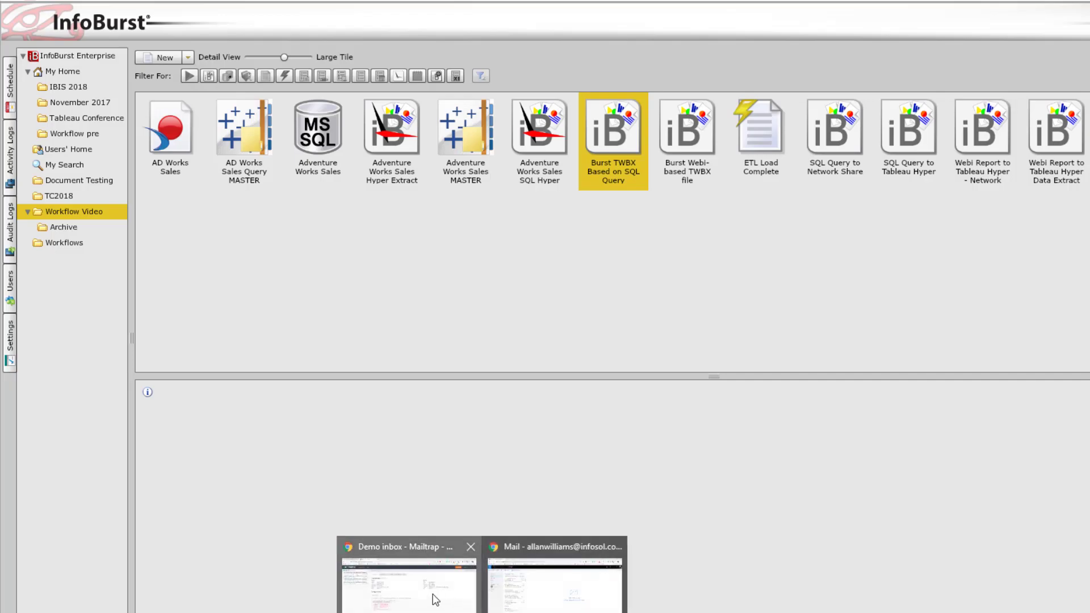
{"action": "left_click", "coordinate": [379, 582]}
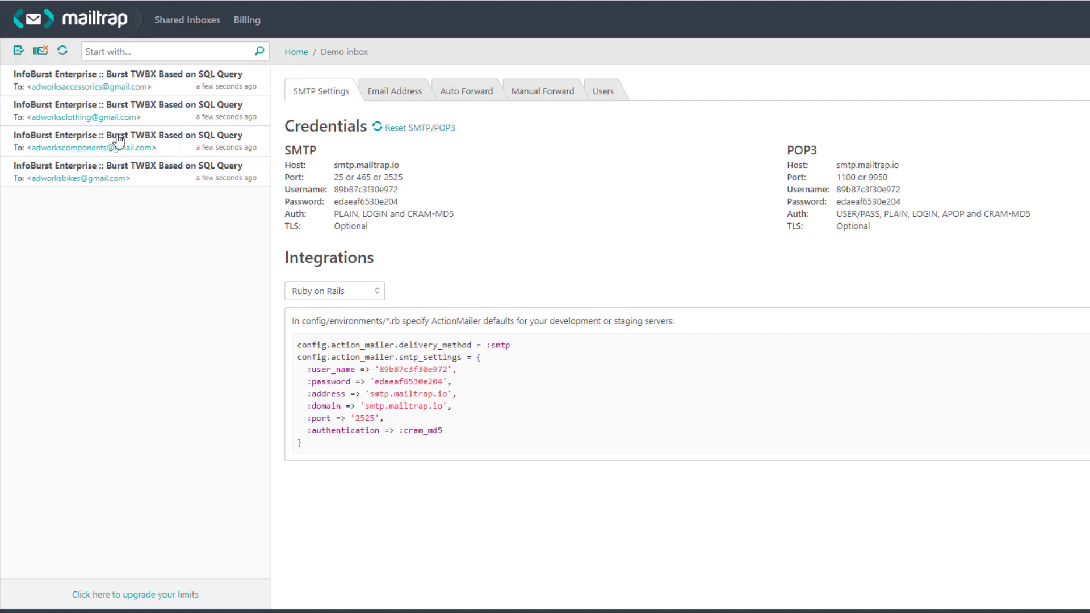
Save the attachment 'Zipped Report Clothing.zip' from the Clothing recipient's email to the Desktop and open the zip
{"action": "left_click", "coordinate": [98, 117]}
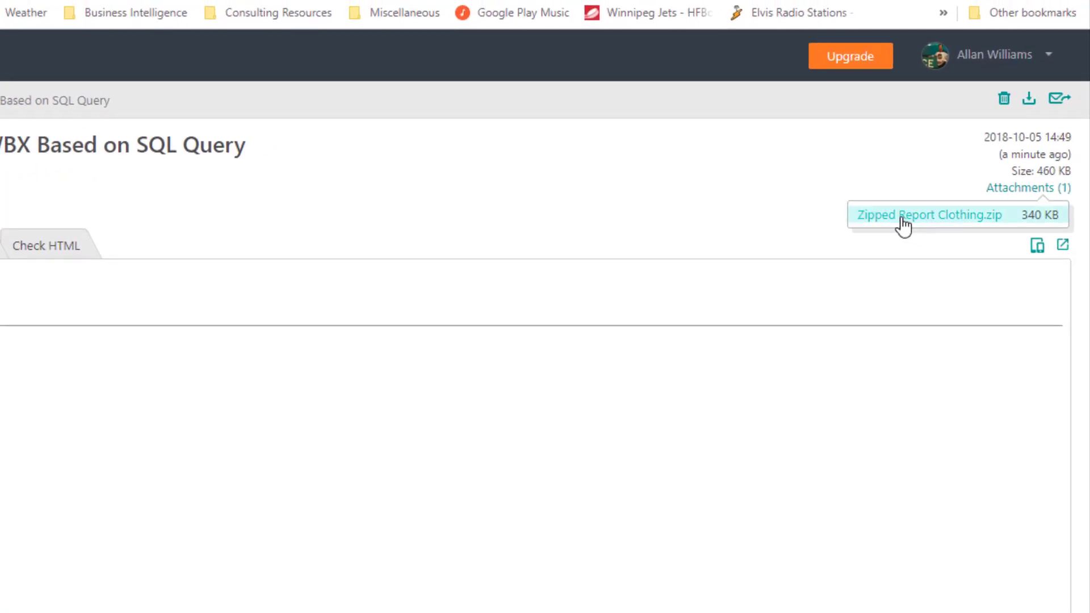
{"action": "left_click", "coordinate": [902, 218]}
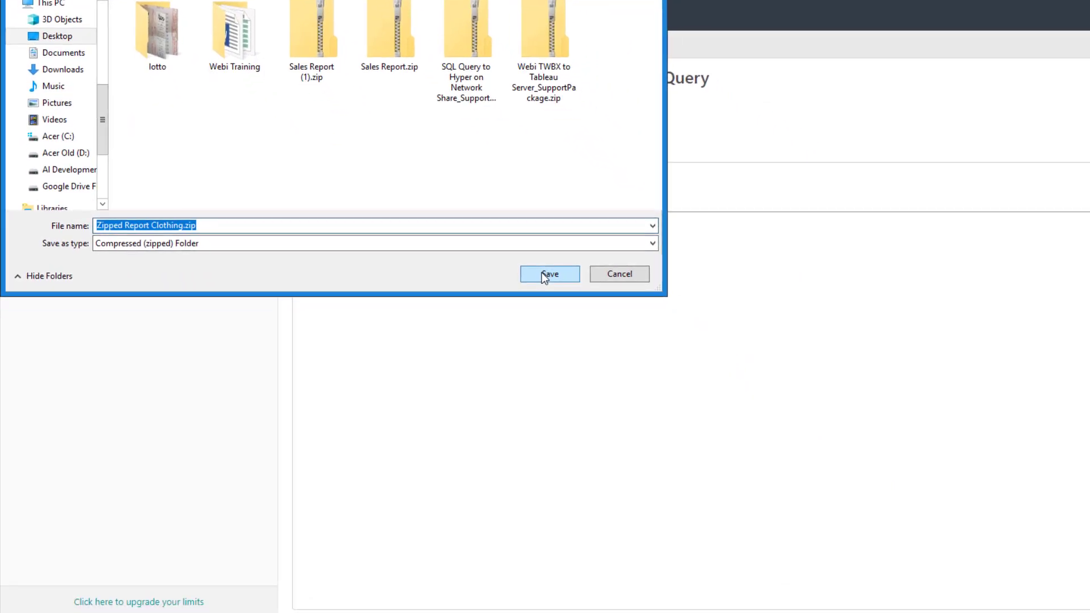
{"action": "left_click", "coordinate": [741, 500]}
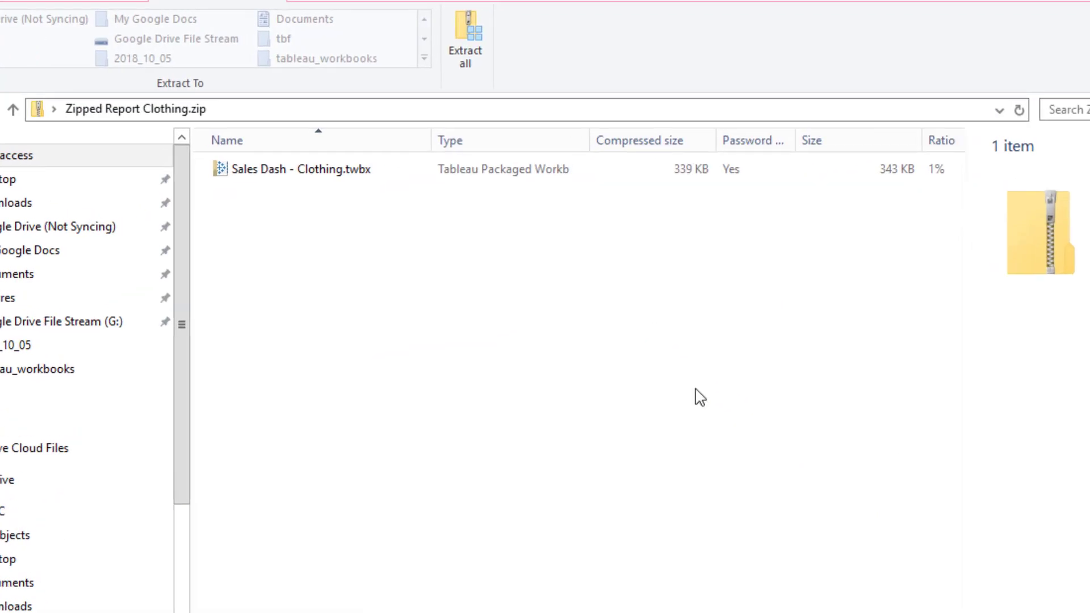
Open 'Sales Dash - Clothing.twbx' from the zip by entering the zip password
{"action": "double_click", "coordinate": [294, 171]}
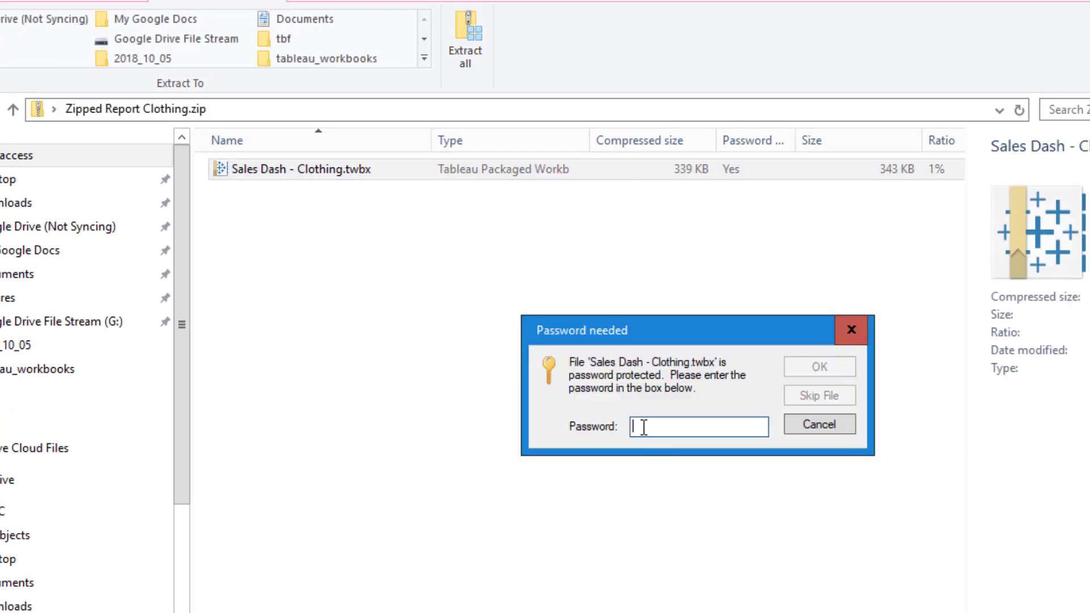
{"action": "type", "text": "******"}
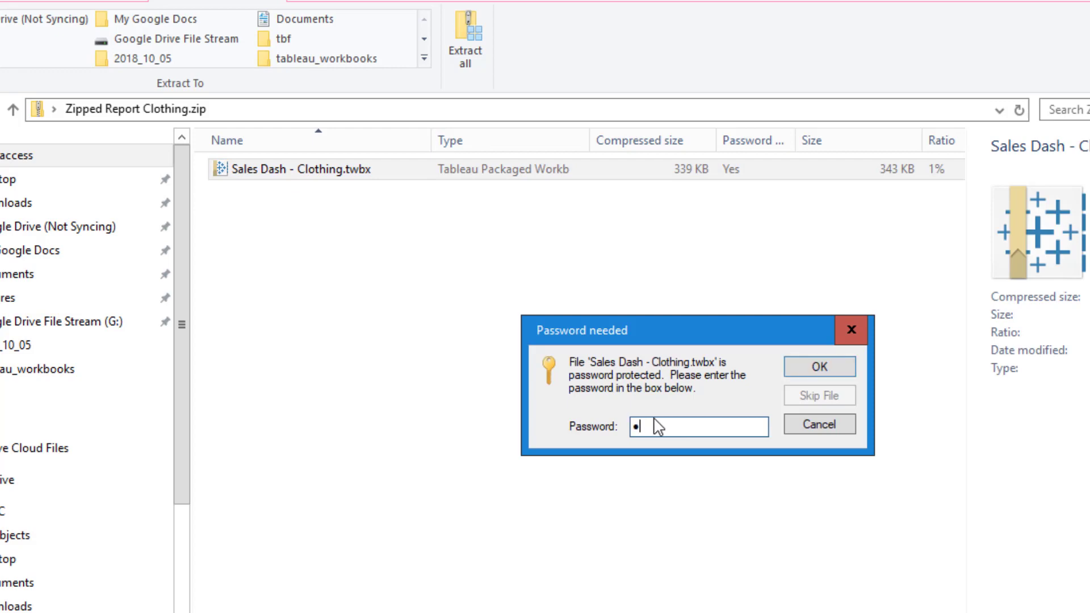
{"action": "type", "text": "***"}
{"action": "left_click", "coordinate": [826, 365]}
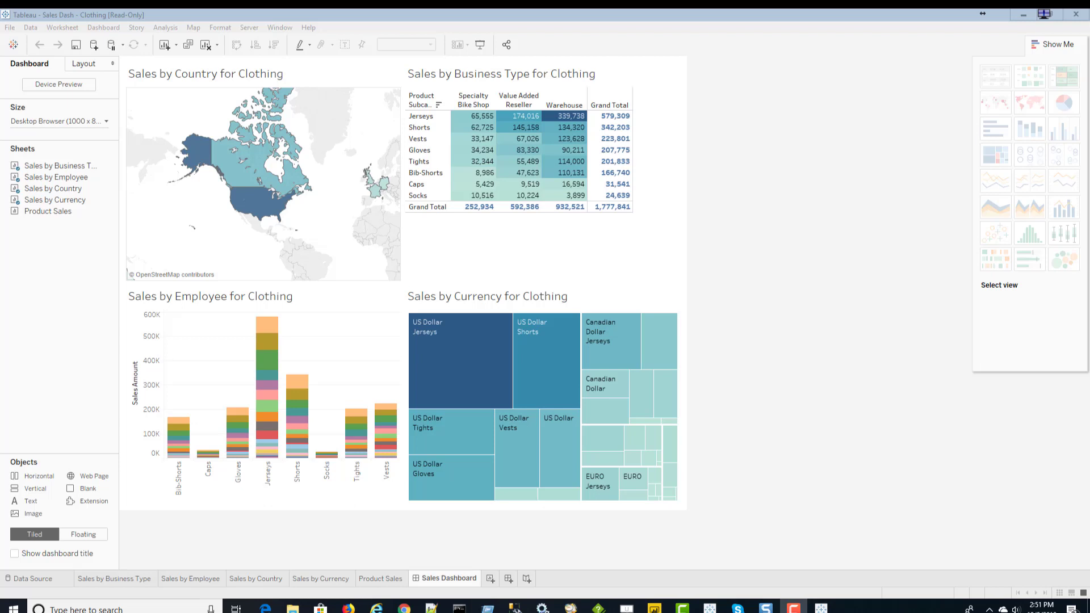
Check the Clothing dashboard's interactivity by selecting marks in the Sales by Country map and US Dollar Jerseys in Sales by Currency
{"action": "left_click", "coordinate": [438, 367]}
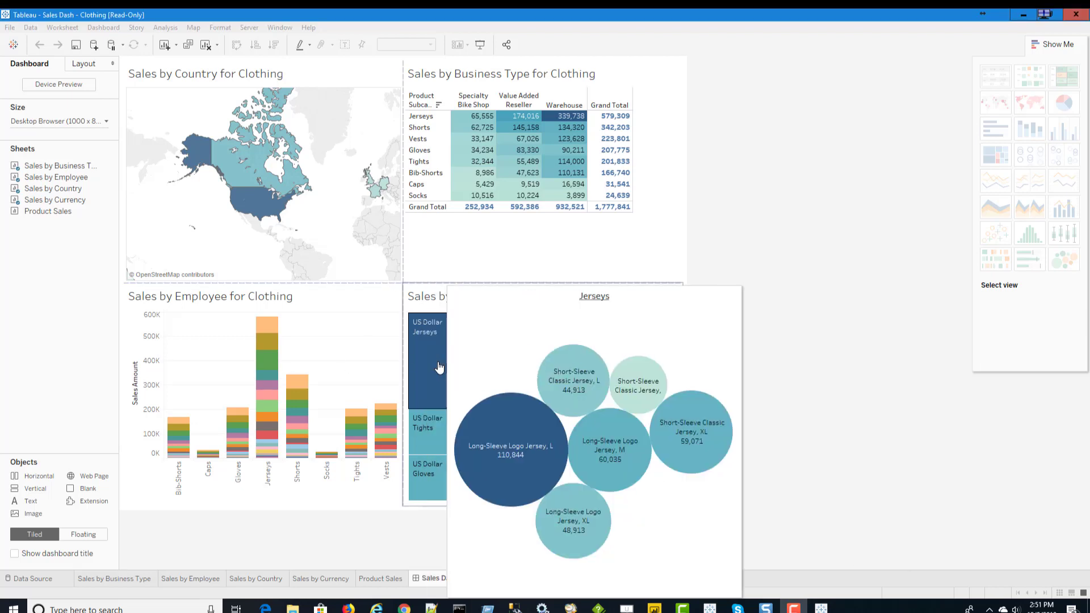
{"action": "left_click", "coordinate": [241, 170]}
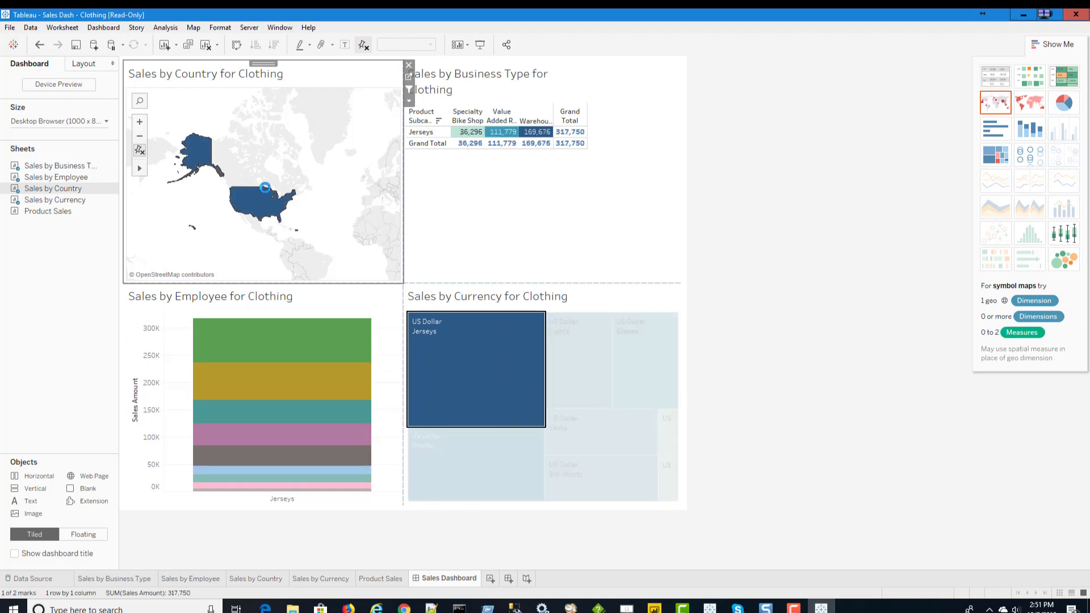
{"action": "mouse_move", "coordinate": [508, 386]}
{"action": "left_click", "coordinate": [469, 376]}
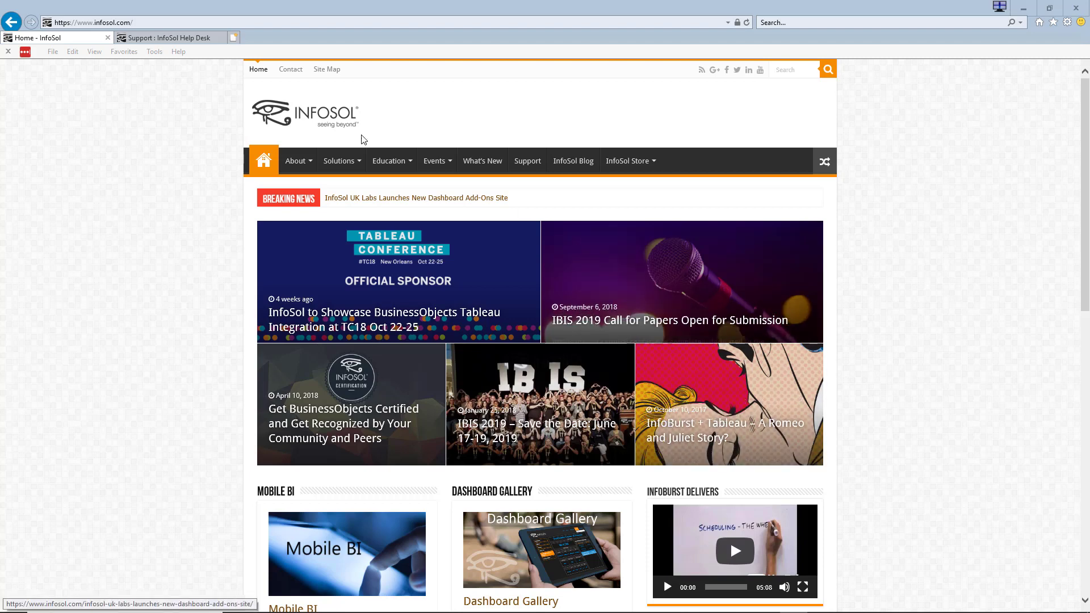
Switch from the InfoSol home page to the InfoSol Help Desk support page in the browser
{"action": "left_click", "coordinate": [184, 39]}
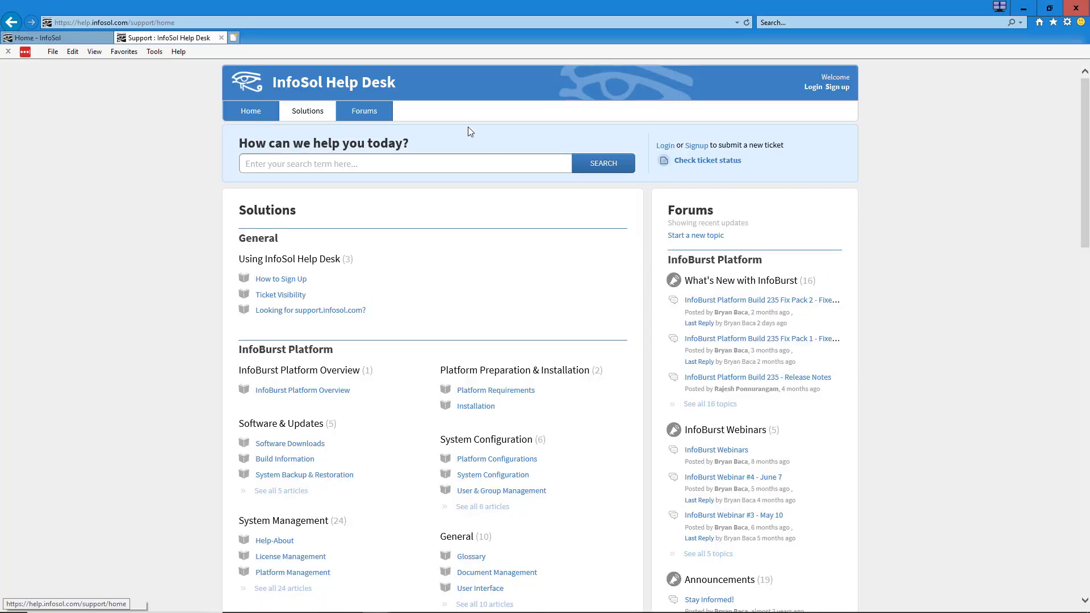